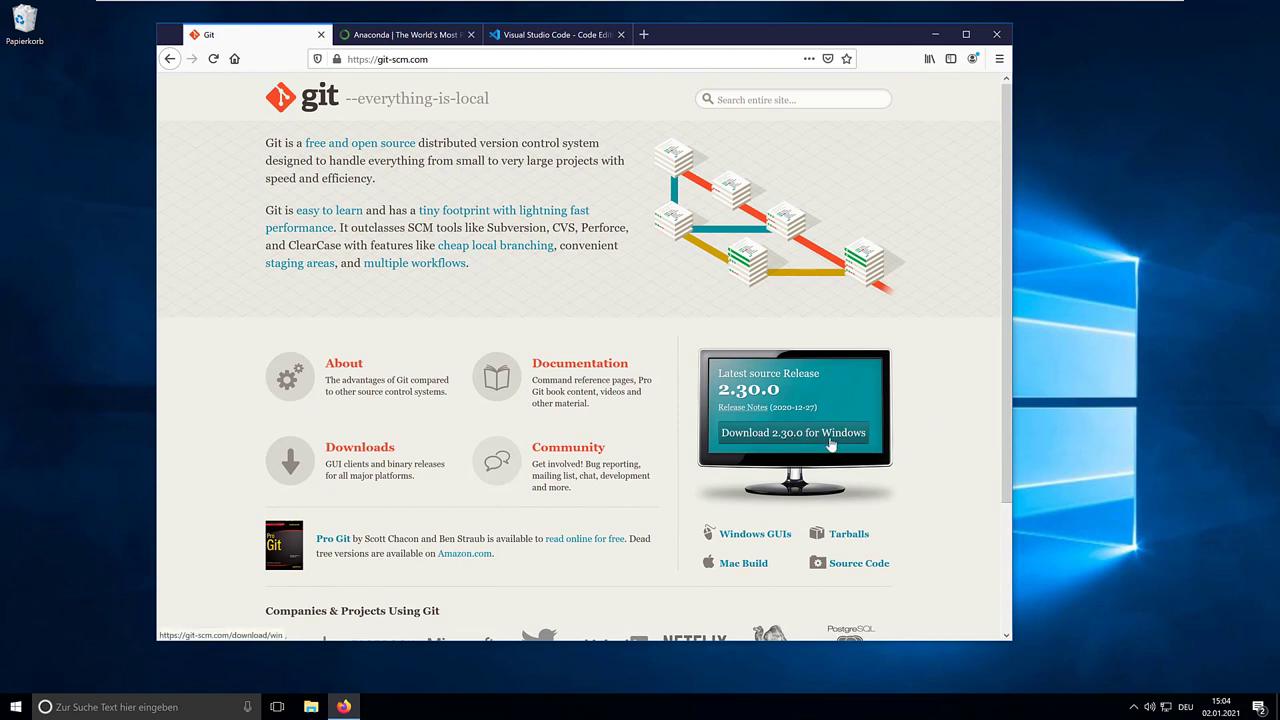
Download Git 2.30.0 for Windows, run its 64-bit installer and allow it to make changes to the device
{"action": "left_click", "coordinate": [875, 432]}
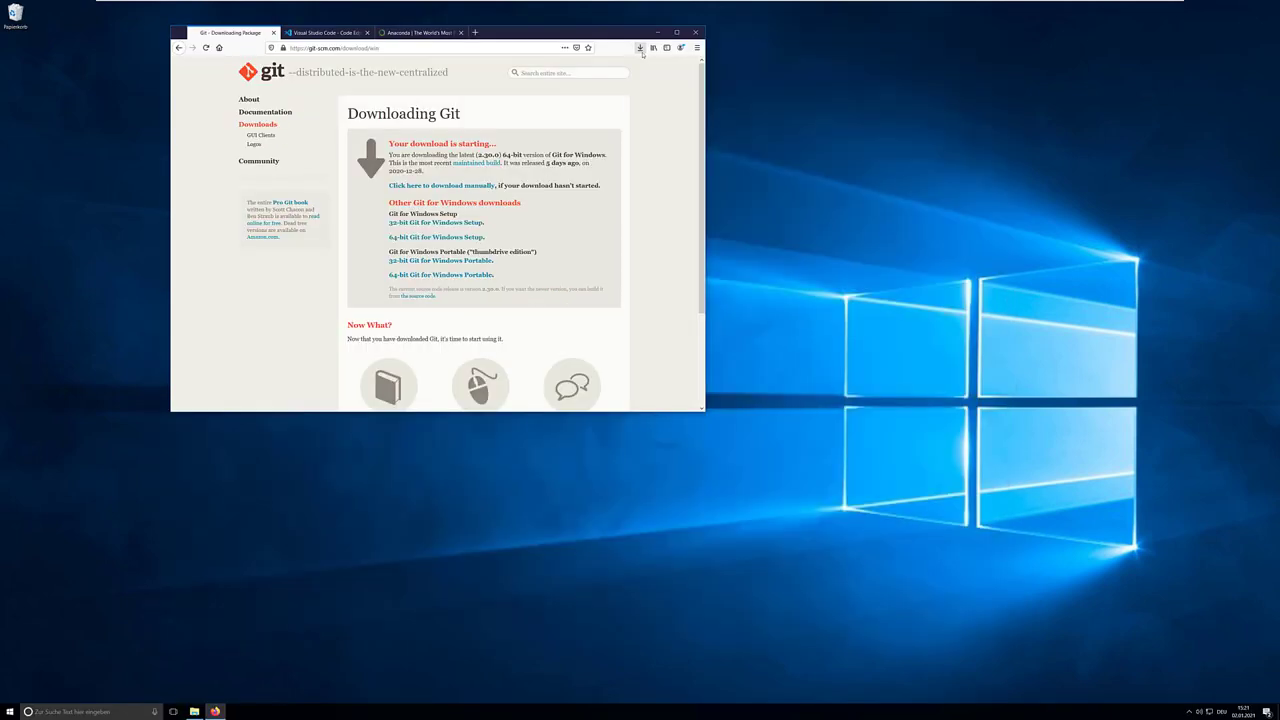
{"action": "left_click", "coordinate": [640, 47]}
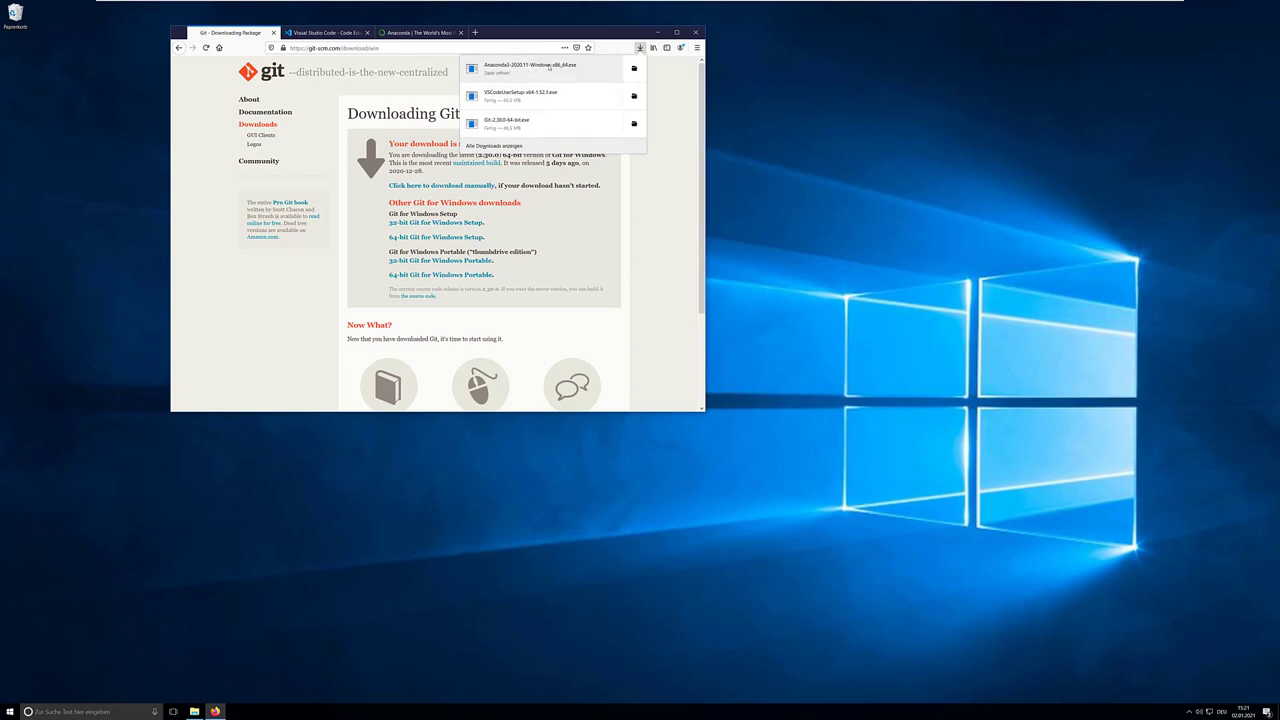
{"action": "left_click", "coordinate": [594, 121]}
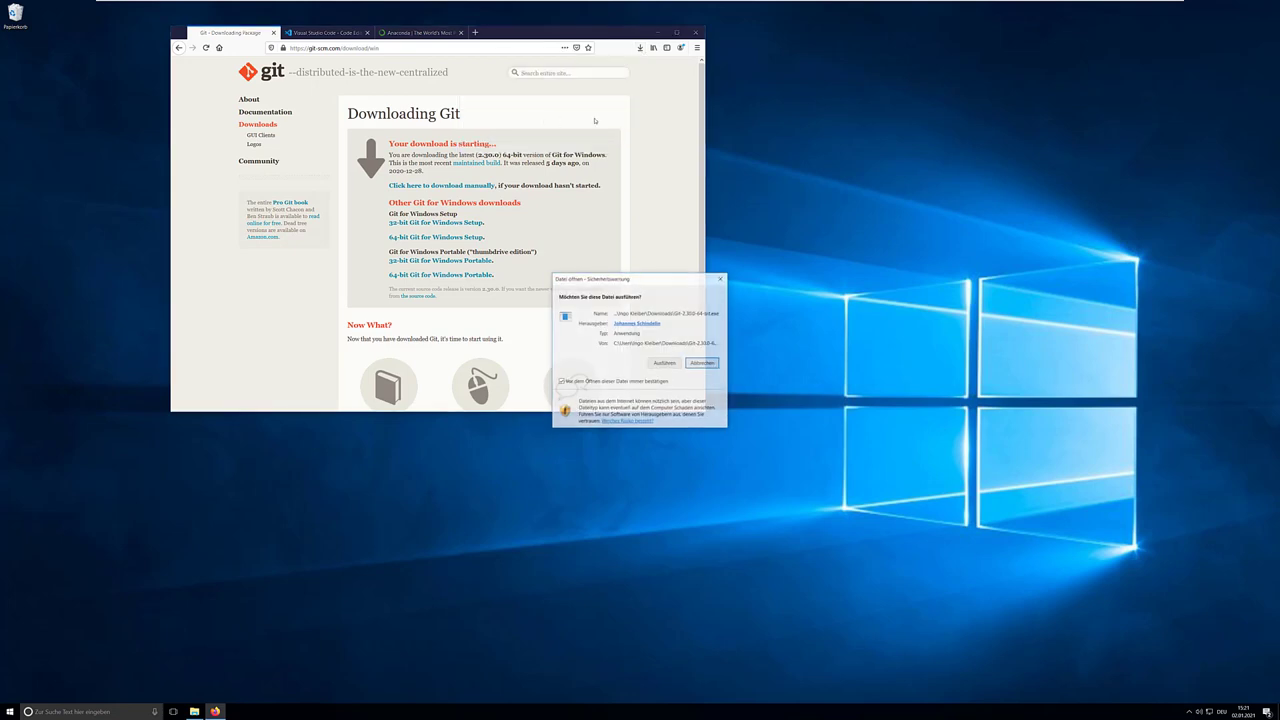
{"action": "left_click", "coordinate": [664, 362]}
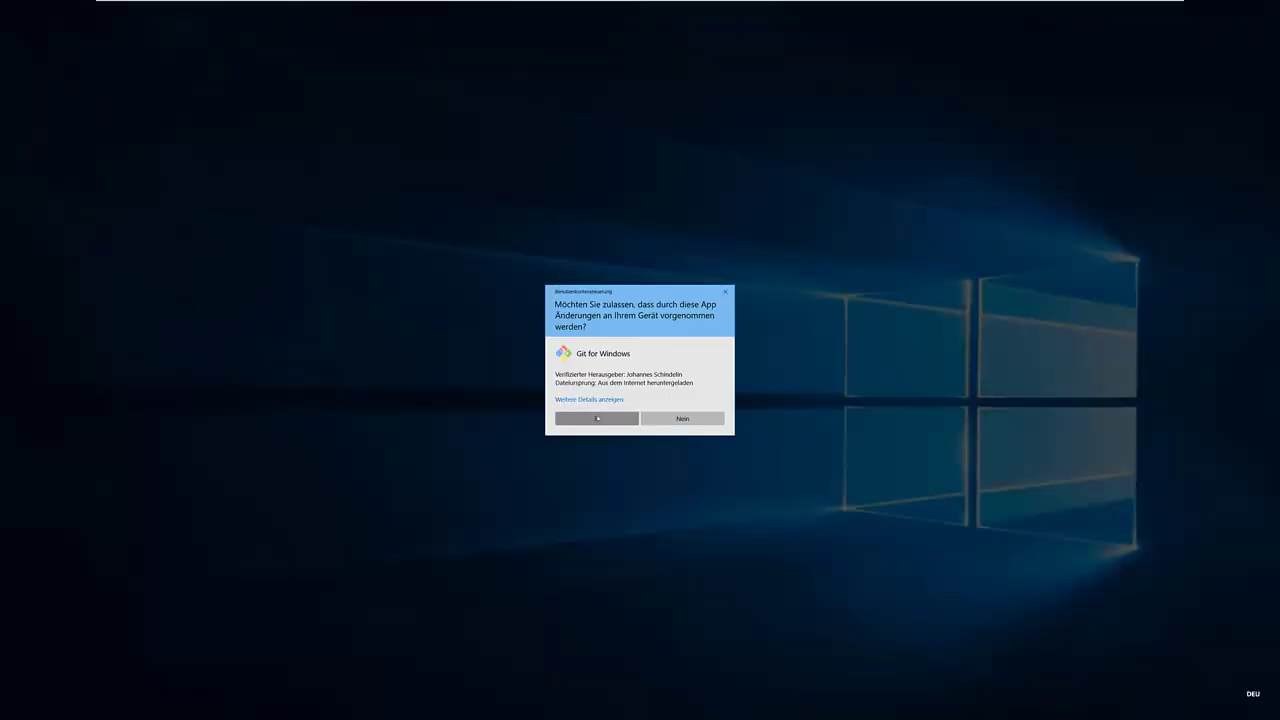
{"action": "left_click", "coordinate": [594, 418]}
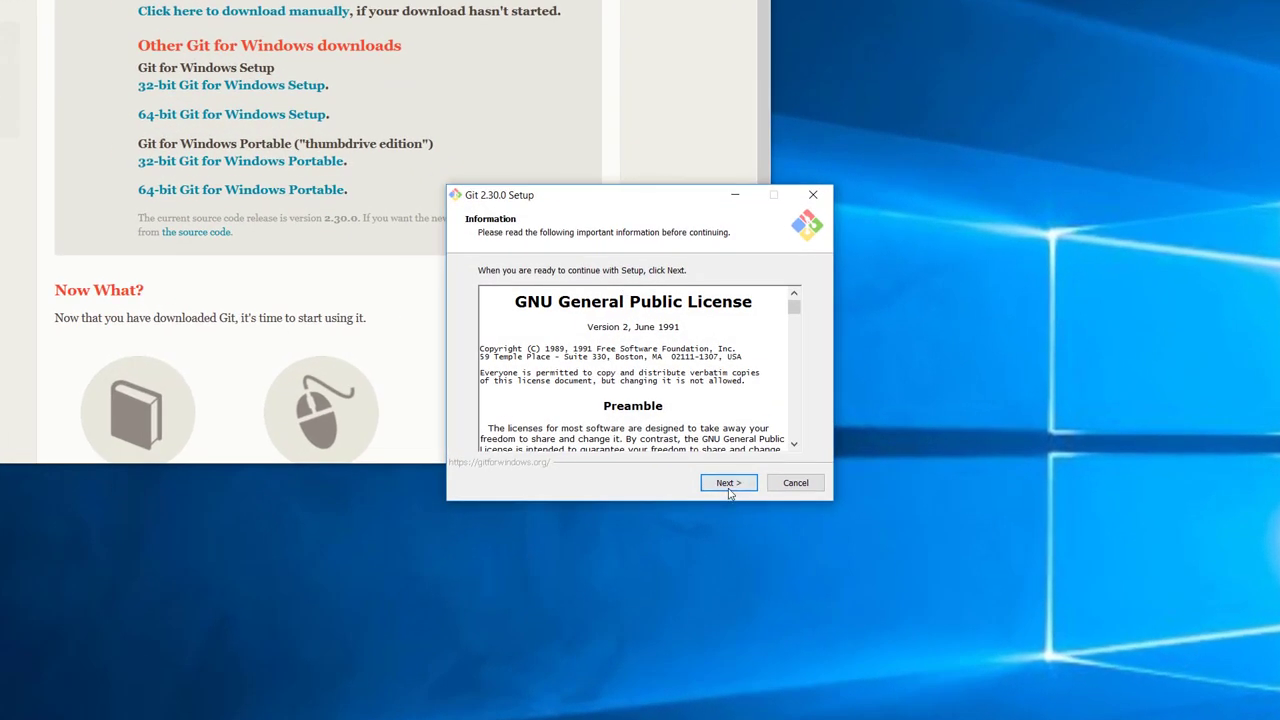
Go through the first Git setup pages with the defaults, keeping Vim as editor and letting Git decide the initial branch name
{"action": "left_click", "coordinate": [729, 483]}
{"action": "left_click", "coordinate": [730, 483]}
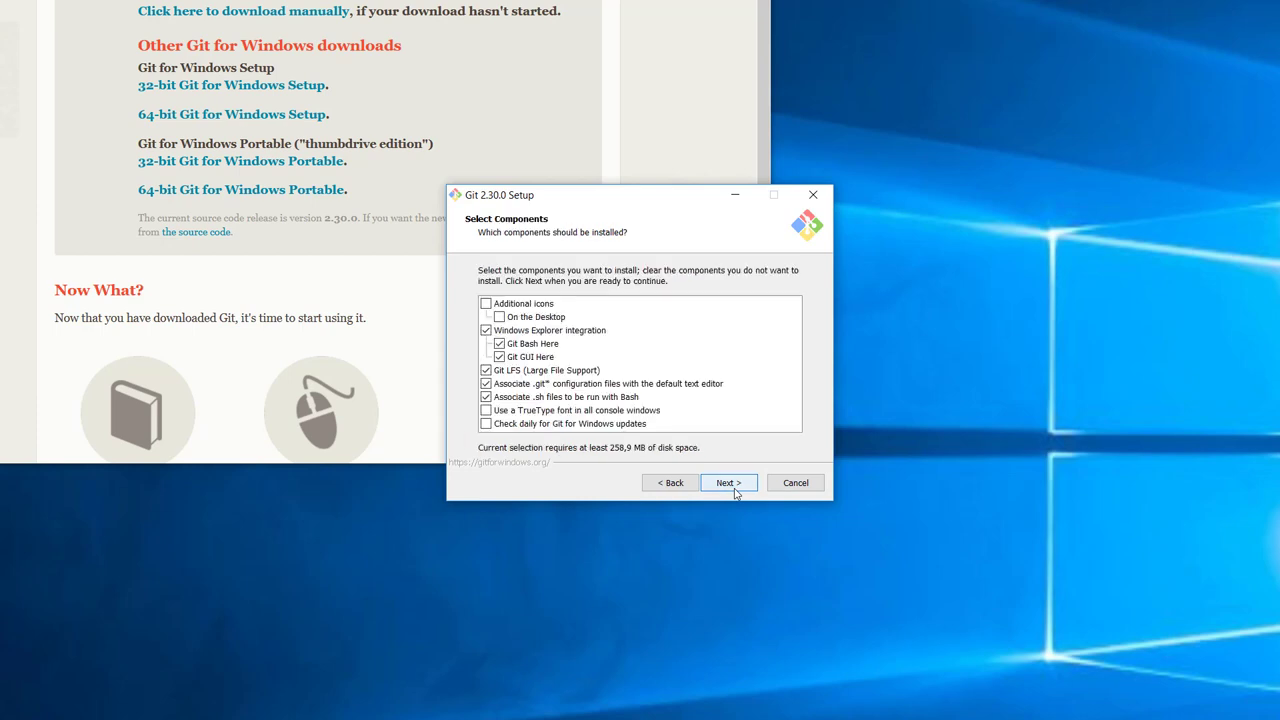
{"action": "left_click", "coordinate": [733, 483]}
{"action": "left_click", "coordinate": [735, 485]}
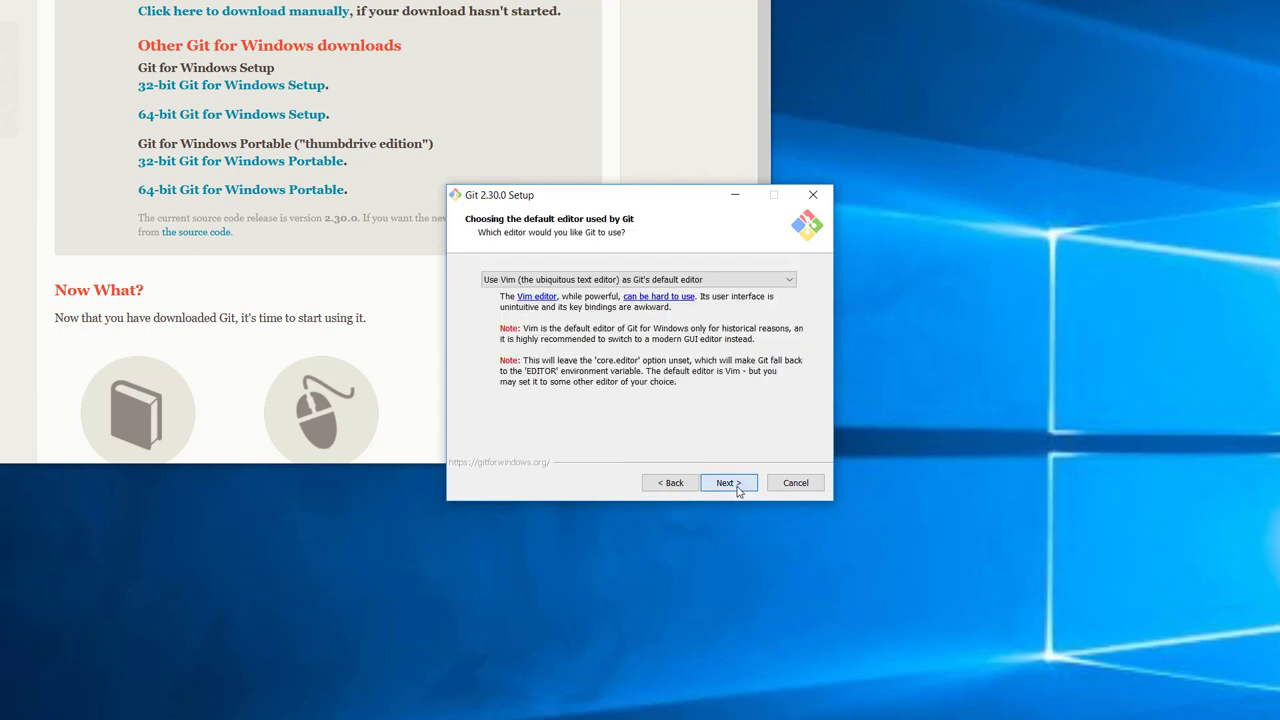
{"action": "left_click", "coordinate": [735, 486]}
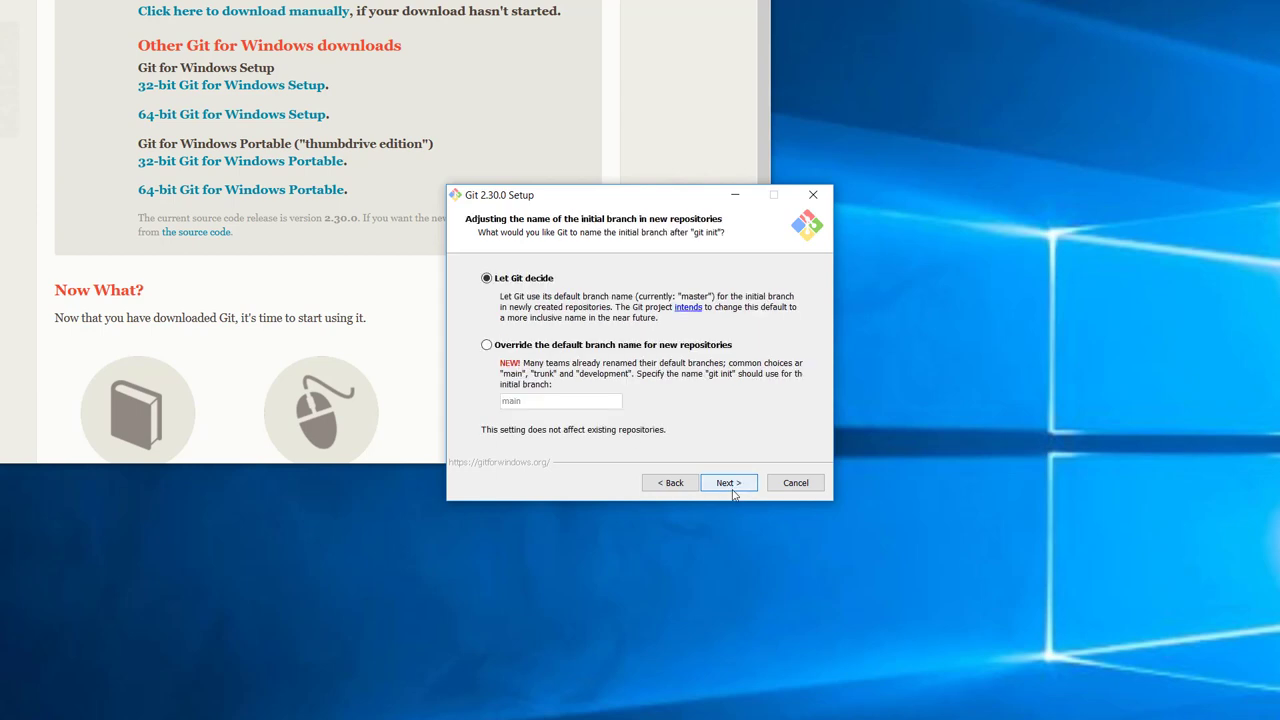
{"action": "left_click", "coordinate": [734, 494]}
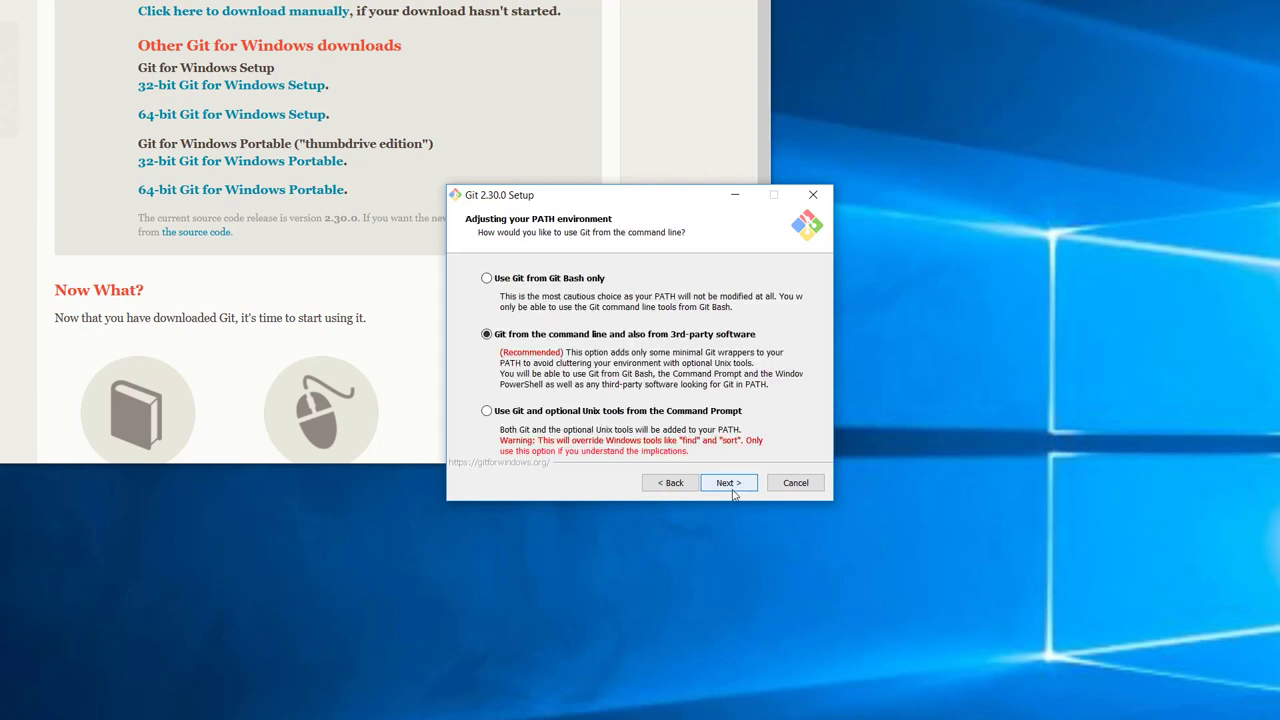
Keep command-line and third-party PATH access, Windows-style checkout with Unix-style commits, and file system caching, then complete the Git installation
{"action": "left_click", "coordinate": [734, 490]}
{"action": "left_click", "coordinate": [734, 490]}
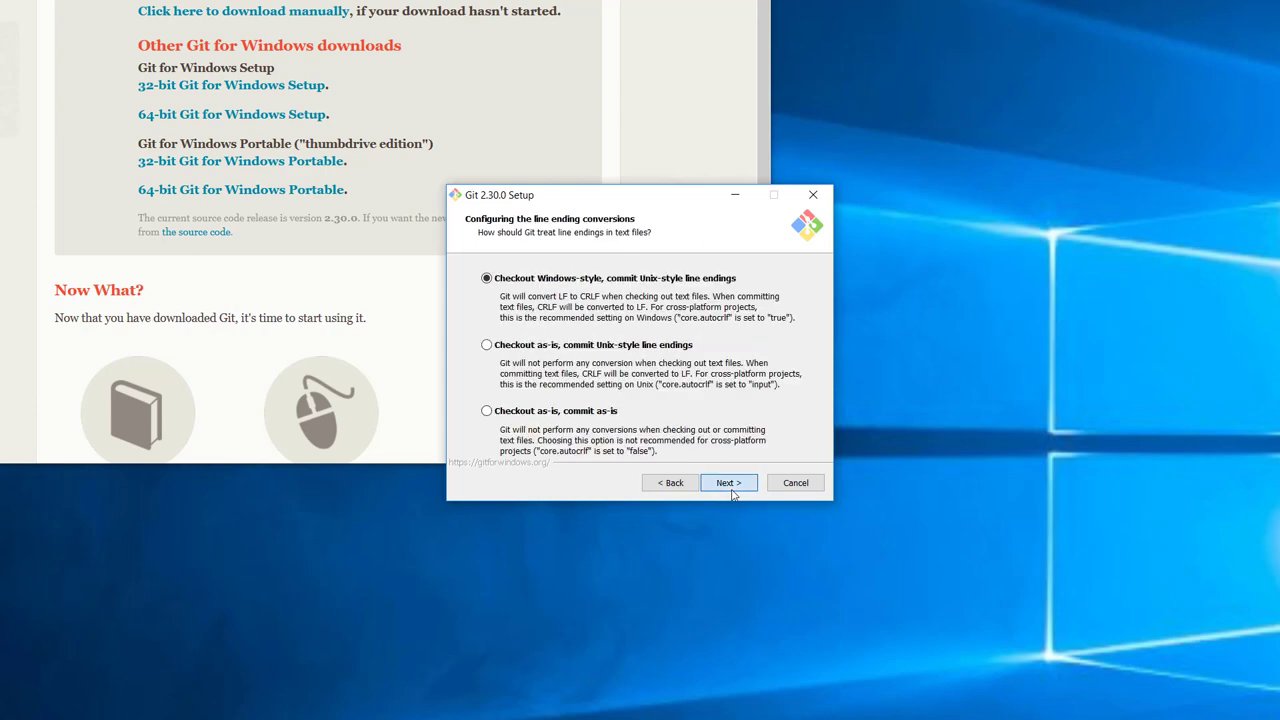
{"action": "left_click", "coordinate": [733, 490]}
{"action": "left_click", "coordinate": [733, 490]}
{"action": "left_click", "coordinate": [733, 490]}
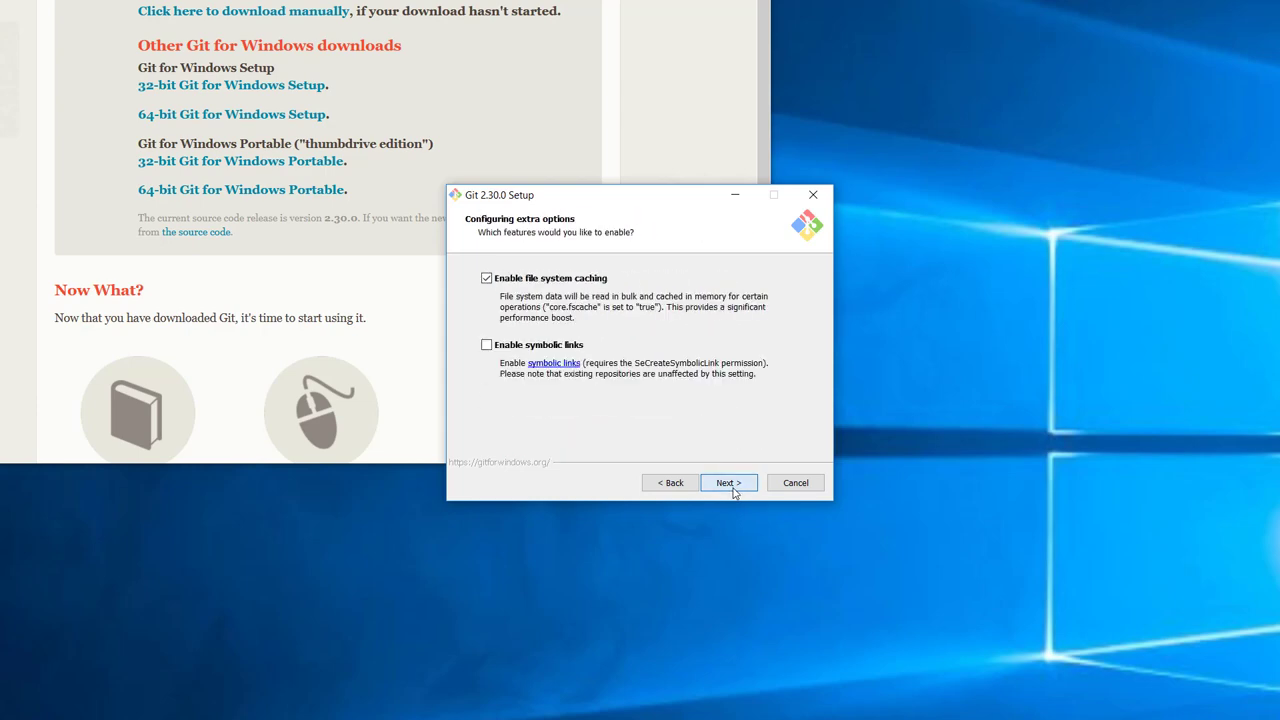
{"action": "left_click", "coordinate": [734, 490]}
{"action": "left_click", "coordinate": [734, 490]}
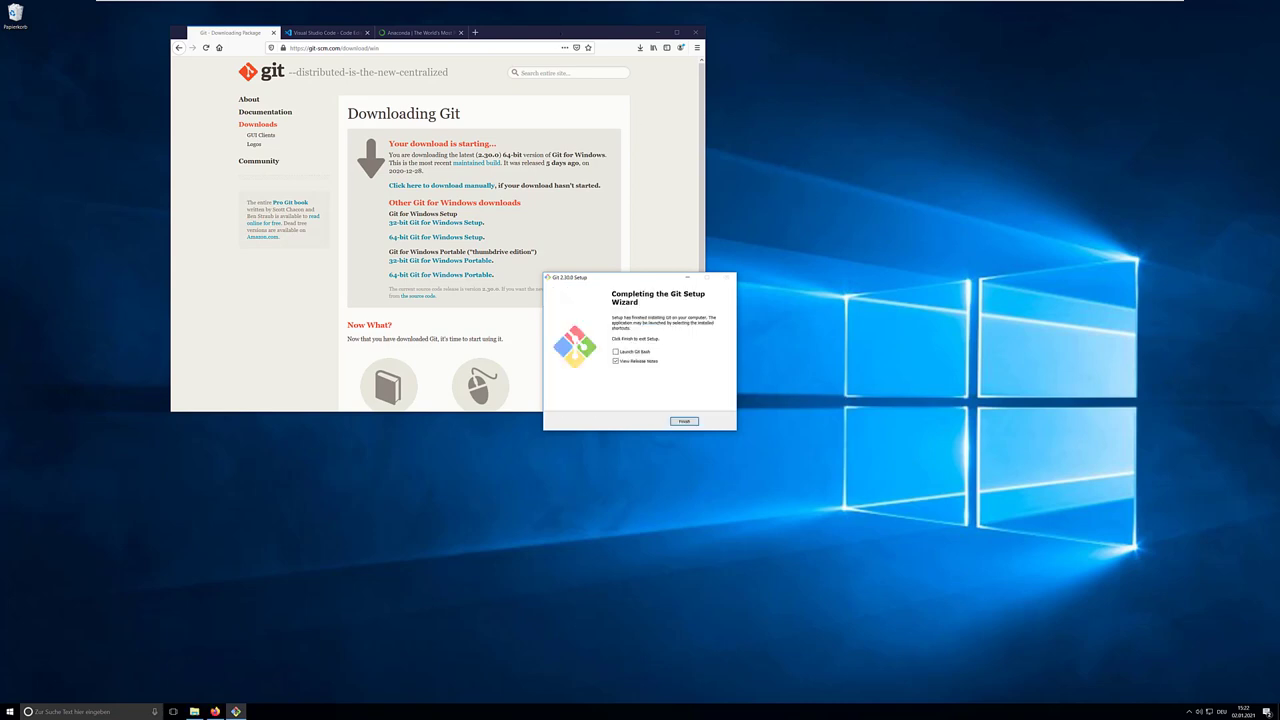
{"action": "left_click_drag", "start_coordinate": [640, 277], "coordinate": [563, 250]}
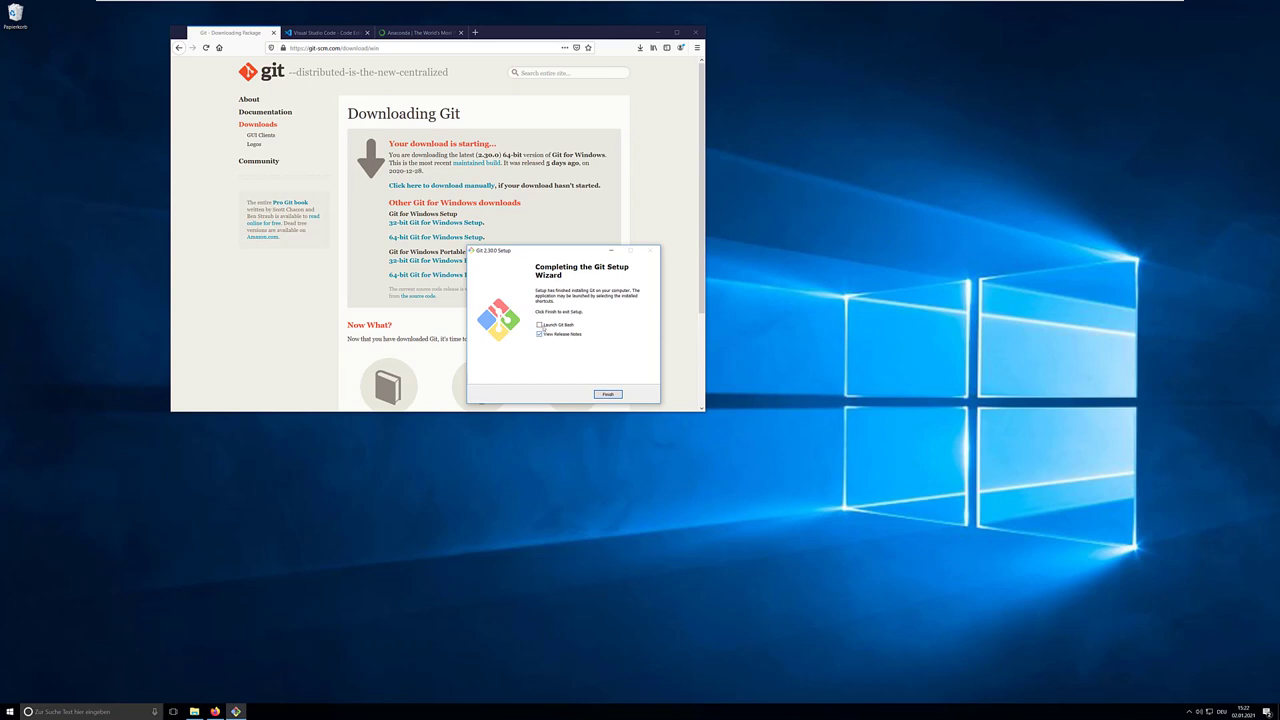
{"action": "left_click", "coordinate": [619, 394]}
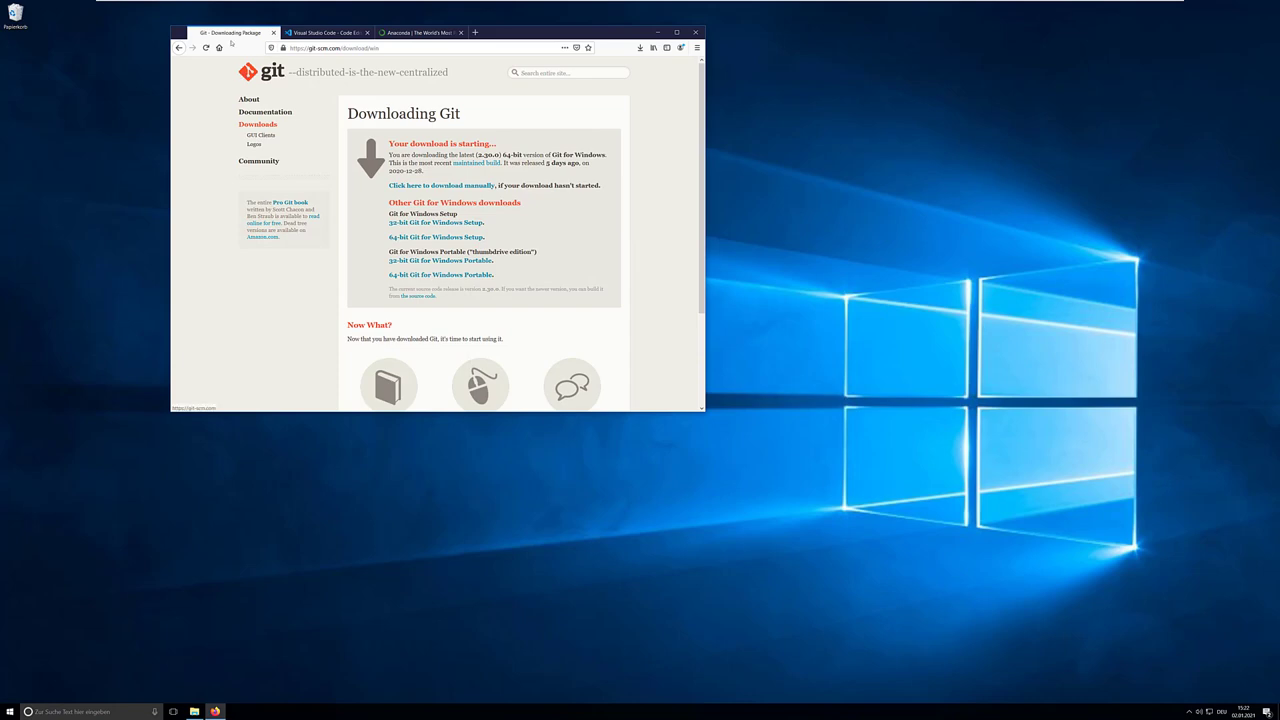
Request the Windows version of Visual Studio Code from its website's download page
{"action": "left_click", "coordinate": [330, 33]}
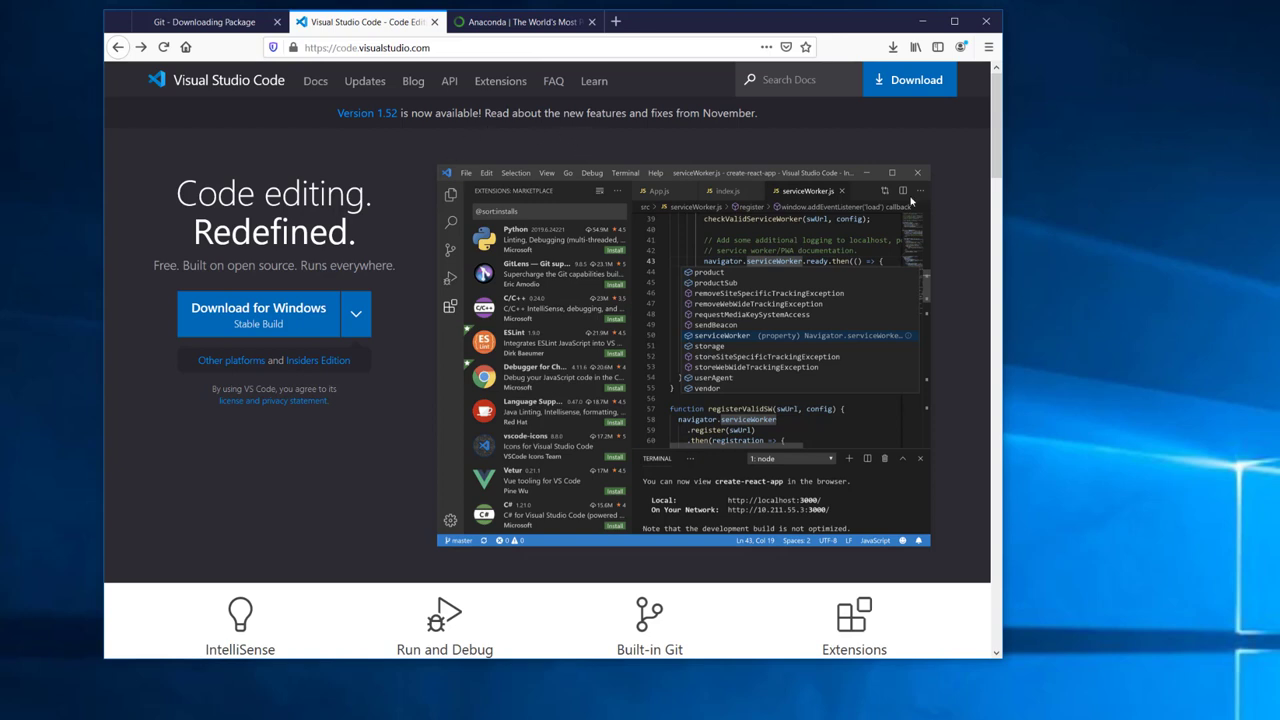
{"action": "left_click", "coordinate": [883, 89]}
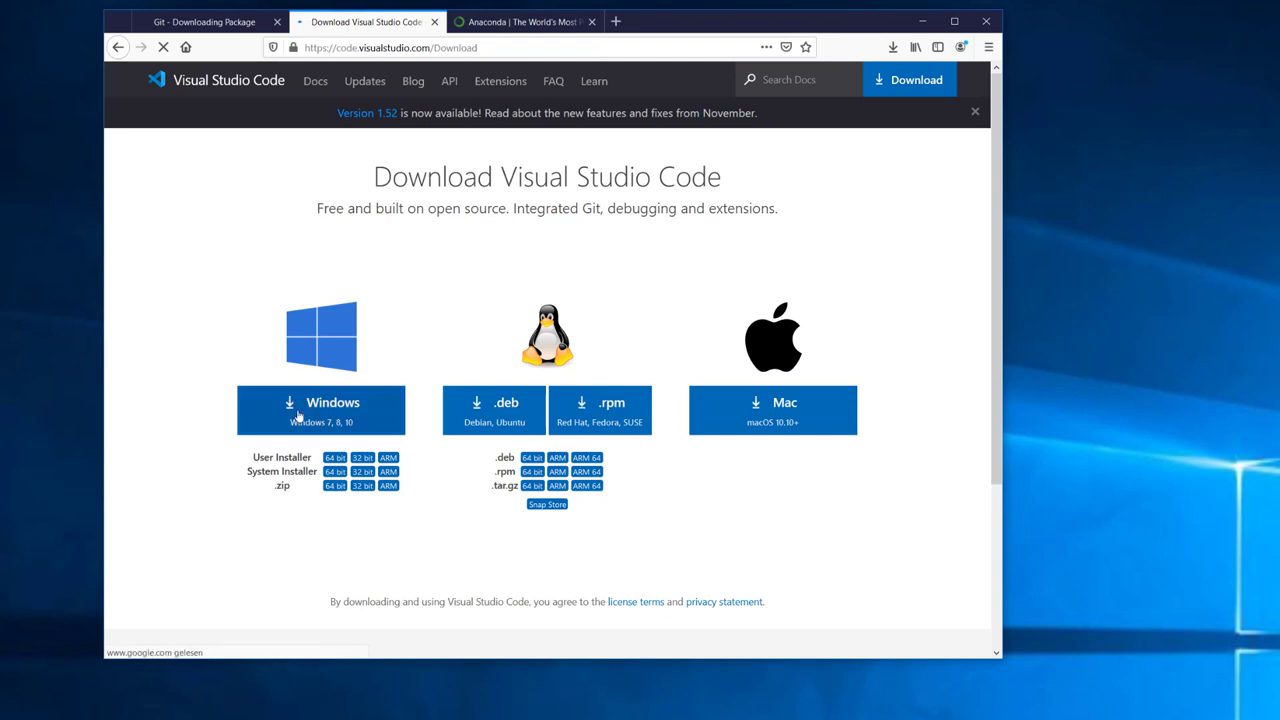
{"action": "left_click", "coordinate": [333, 416]}
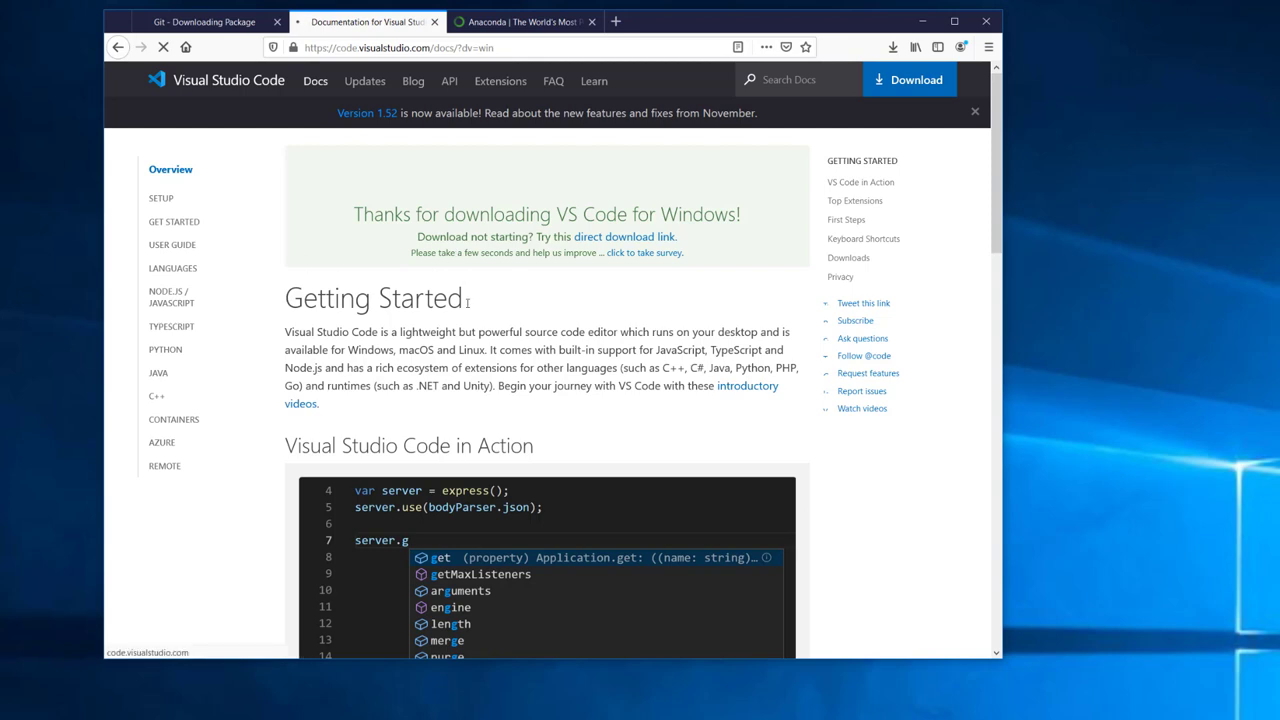
{"action": "left_click", "coordinate": [893, 47]}
{"action": "left_click", "coordinate": [666, 383]}
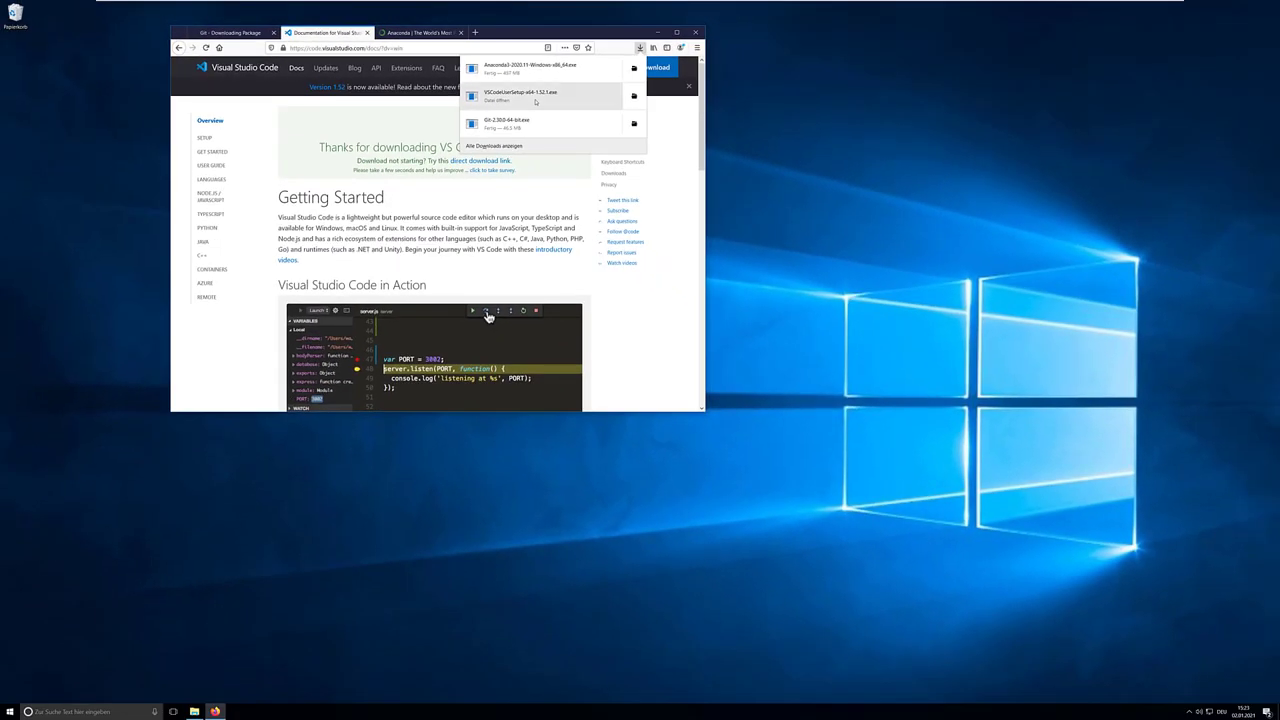
Run the downloaded VSCodeUserSetup-x64-1.52.1.exe and accept its license agreement
{"action": "left_click", "coordinate": [627, 115]}
{"action": "left_click", "coordinate": [675, 365]}
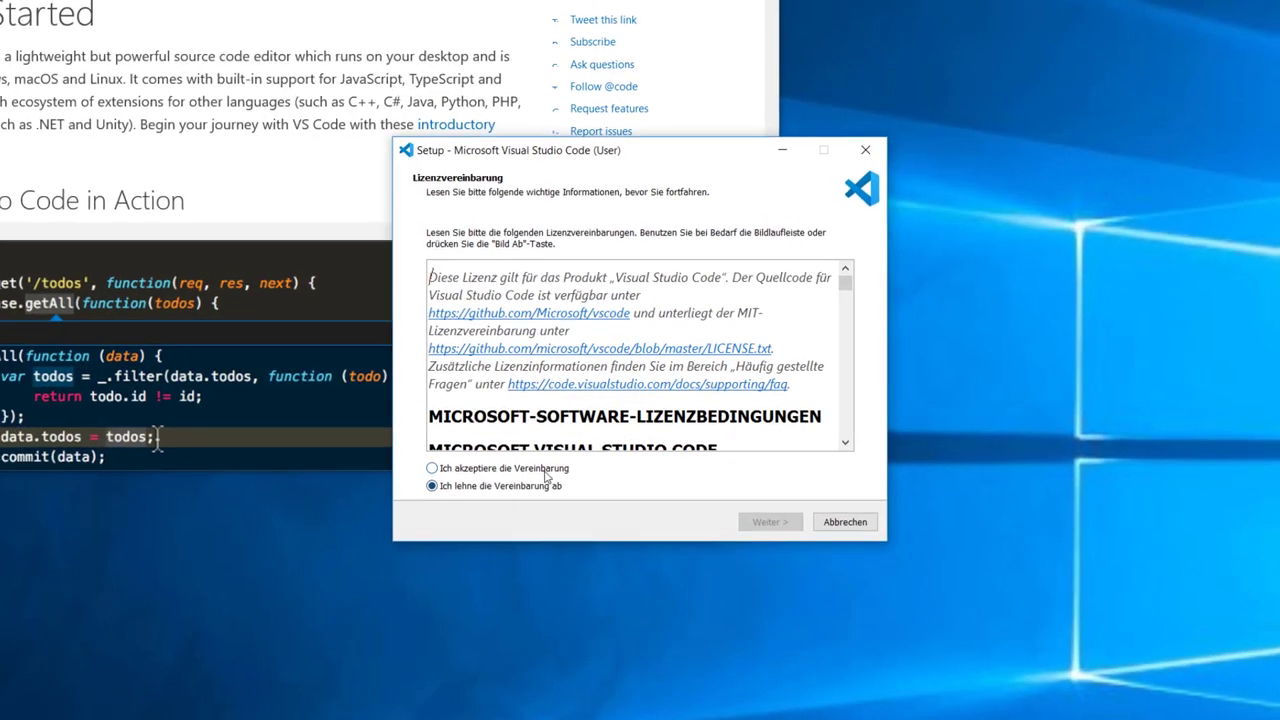
{"action": "scroll", "coordinate": [742, 343], "scroll_direction": "down", "scroll_amount": 3}
{"action": "scroll", "coordinate": [858, 325], "scroll_direction": "down", "scroll_amount": 10}
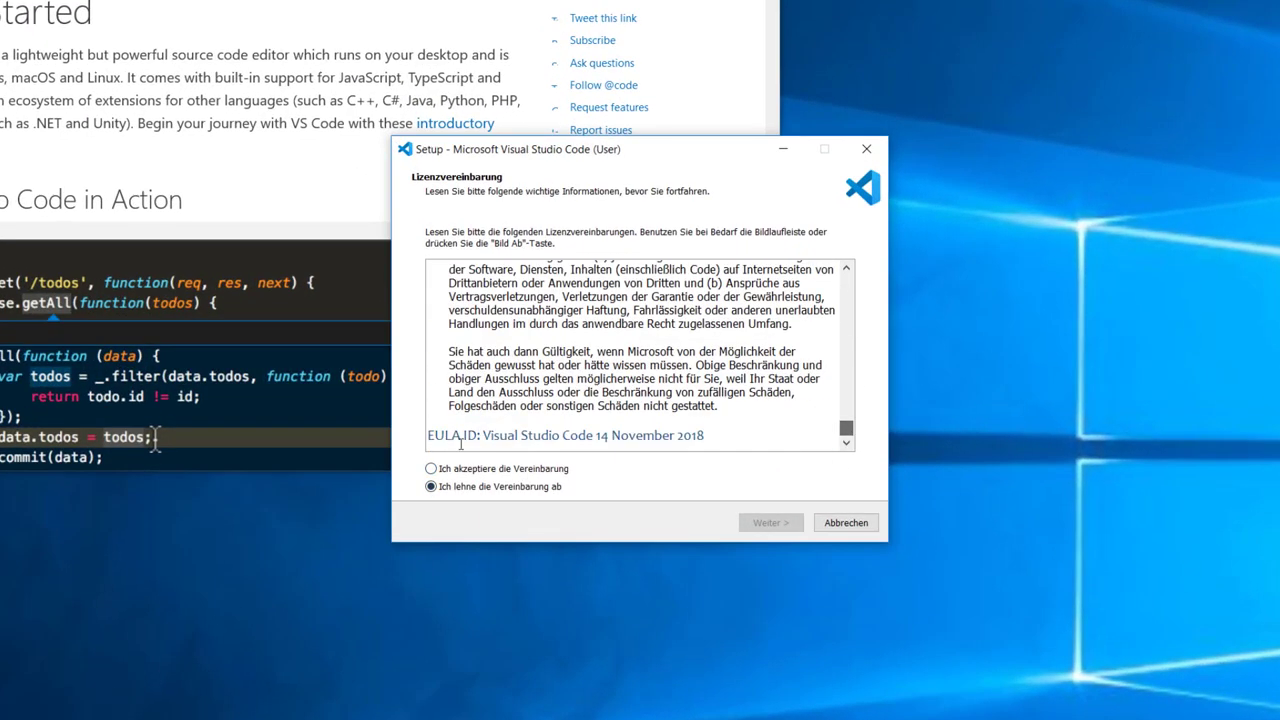
{"action": "left_click", "coordinate": [482, 469]}
{"action": "left_click", "coordinate": [795, 527]}
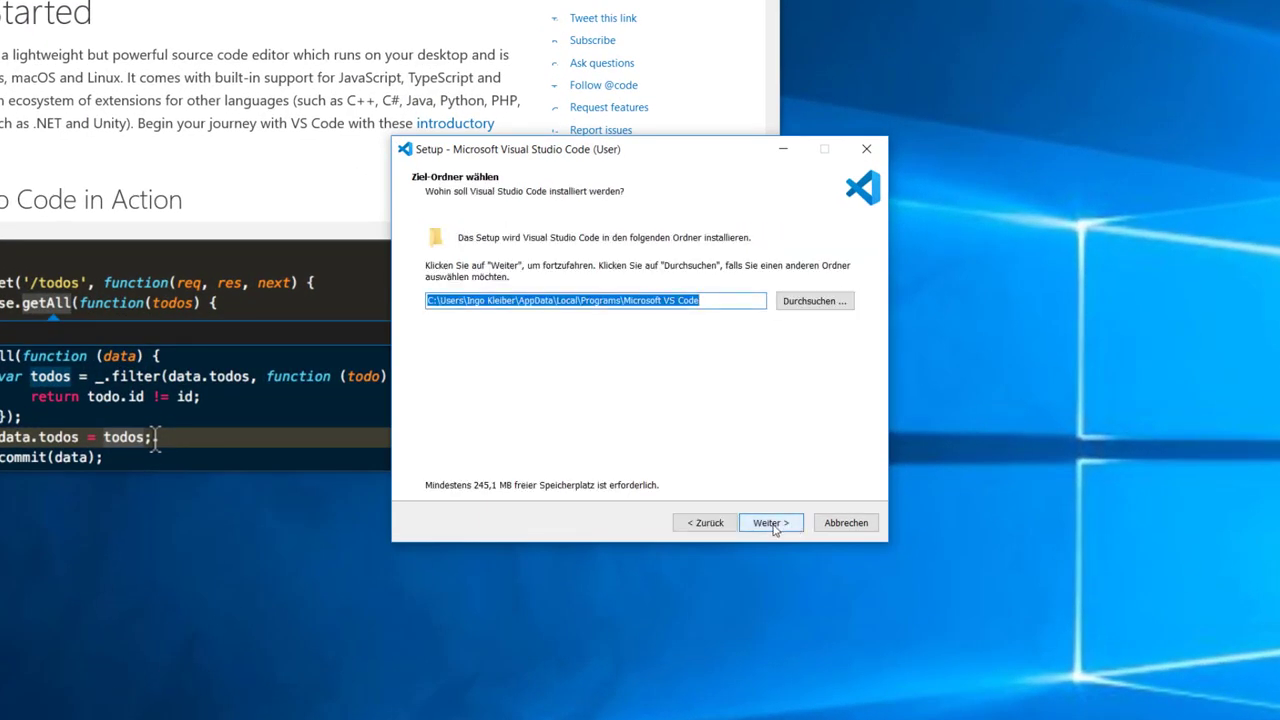
Install Visual Studio Code with the default folder and the add-to-PATH task, and finish the setup without launching the program
{"action": "left_click", "coordinate": [772, 524]}
{"action": "left_click", "coordinate": [772, 524]}
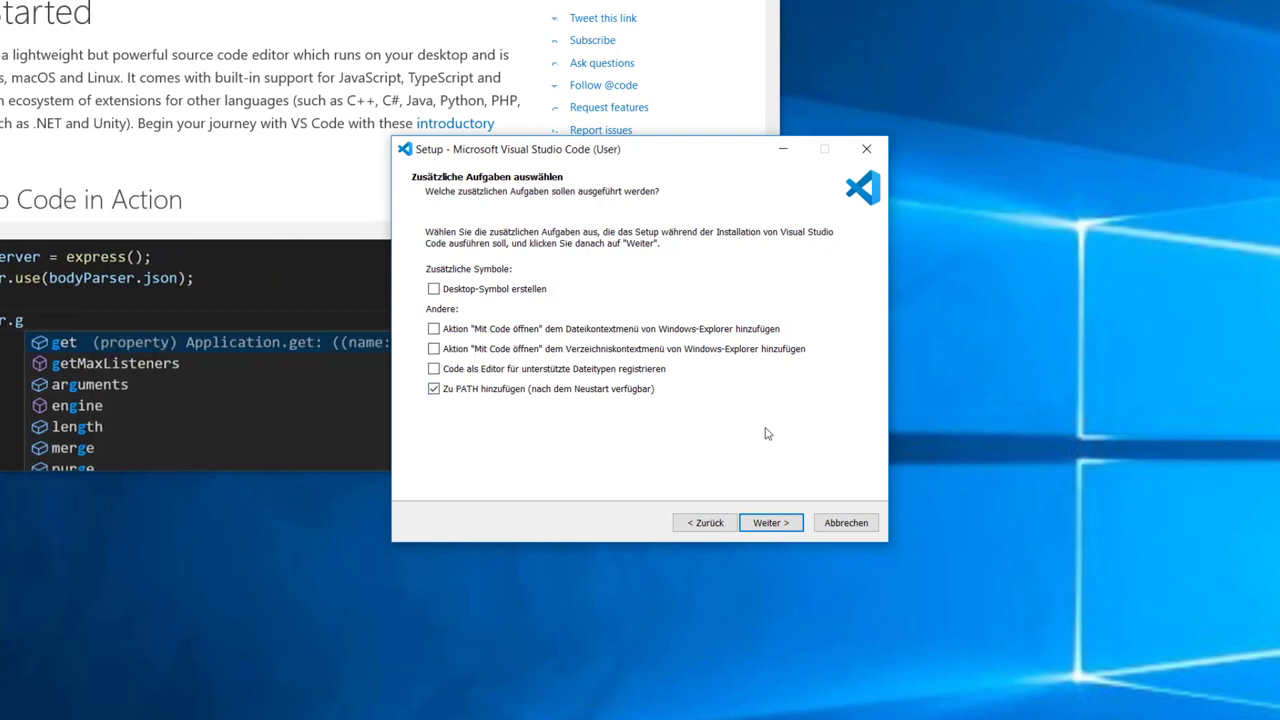
{"action": "left_click", "coordinate": [770, 522]}
{"action": "left_click", "coordinate": [776, 524]}
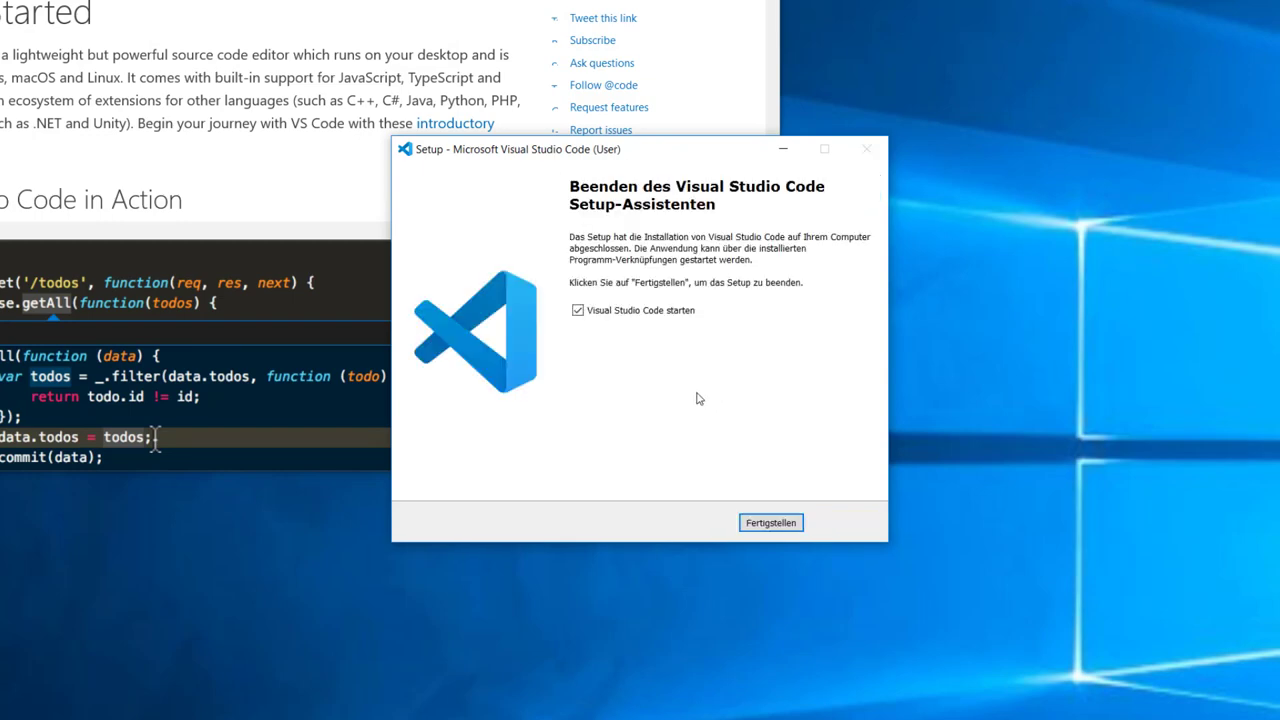
{"action": "left_click", "coordinate": [652, 312]}
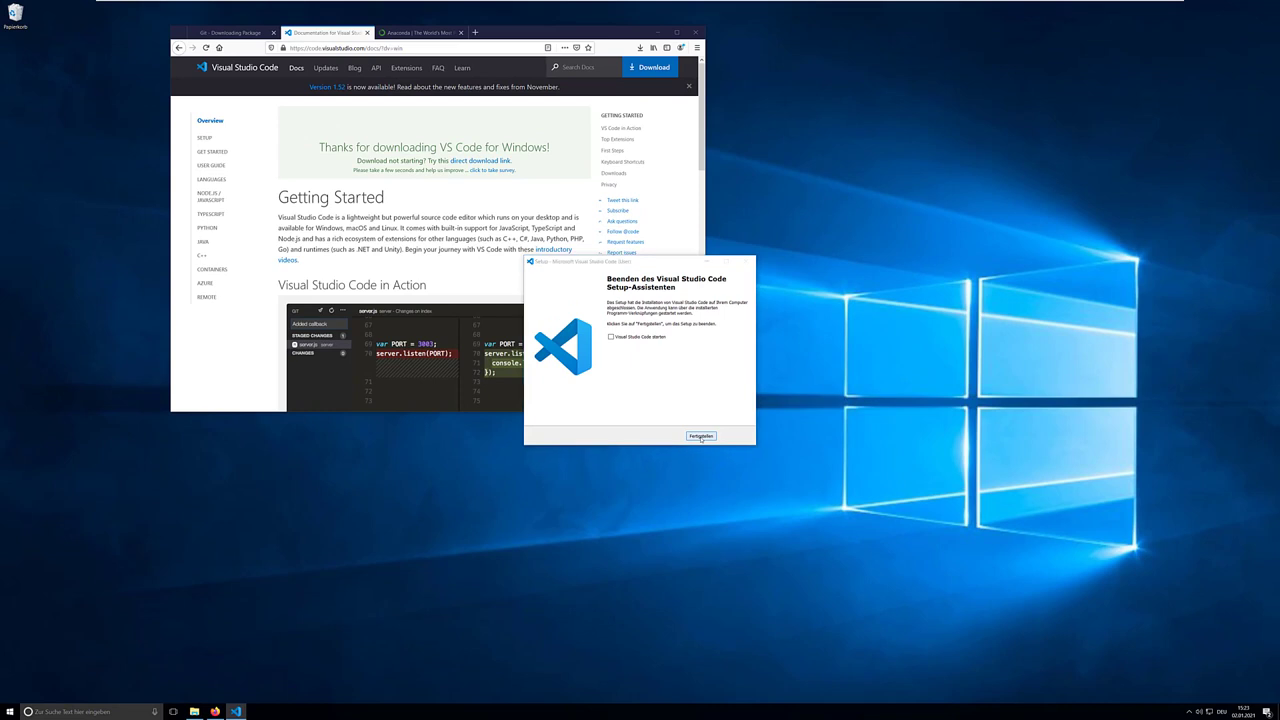
{"action": "left_click", "coordinate": [707, 445]}
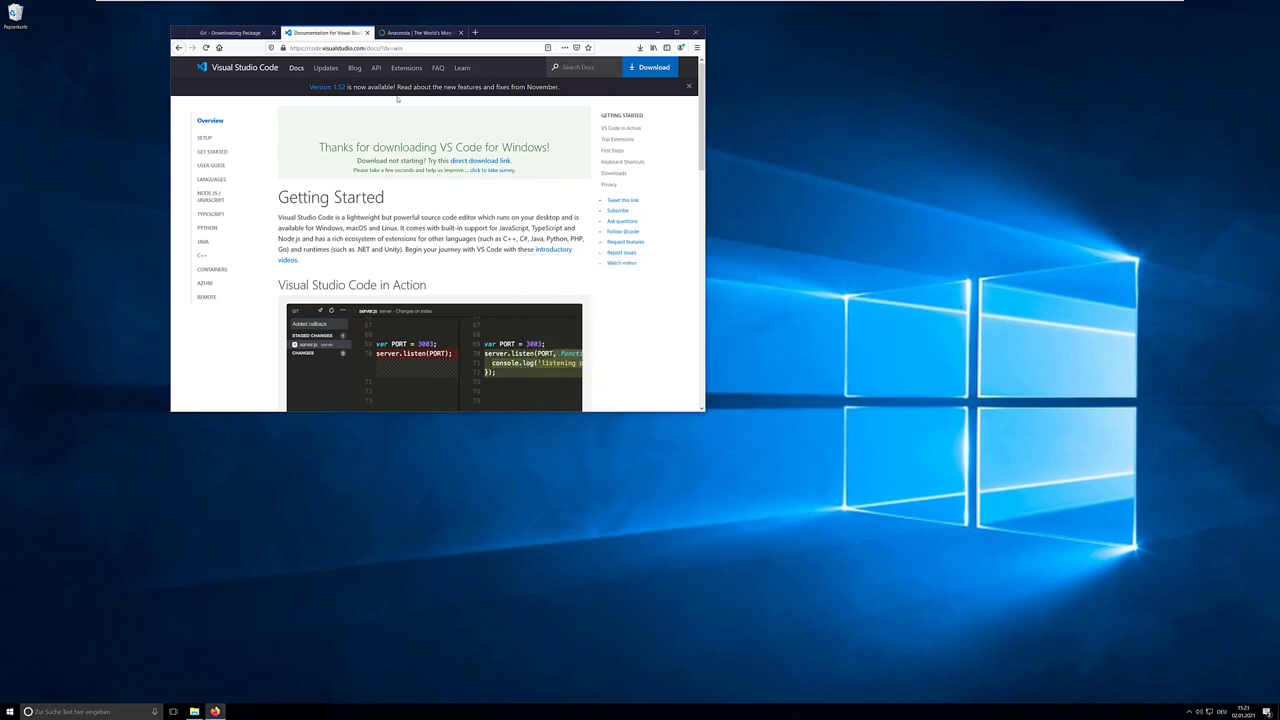
Open the Individual Edition product page on the Anaconda website
{"action": "left_click", "coordinate": [415, 33]}
{"action": "mouse_move", "coordinate": [452, 73]}
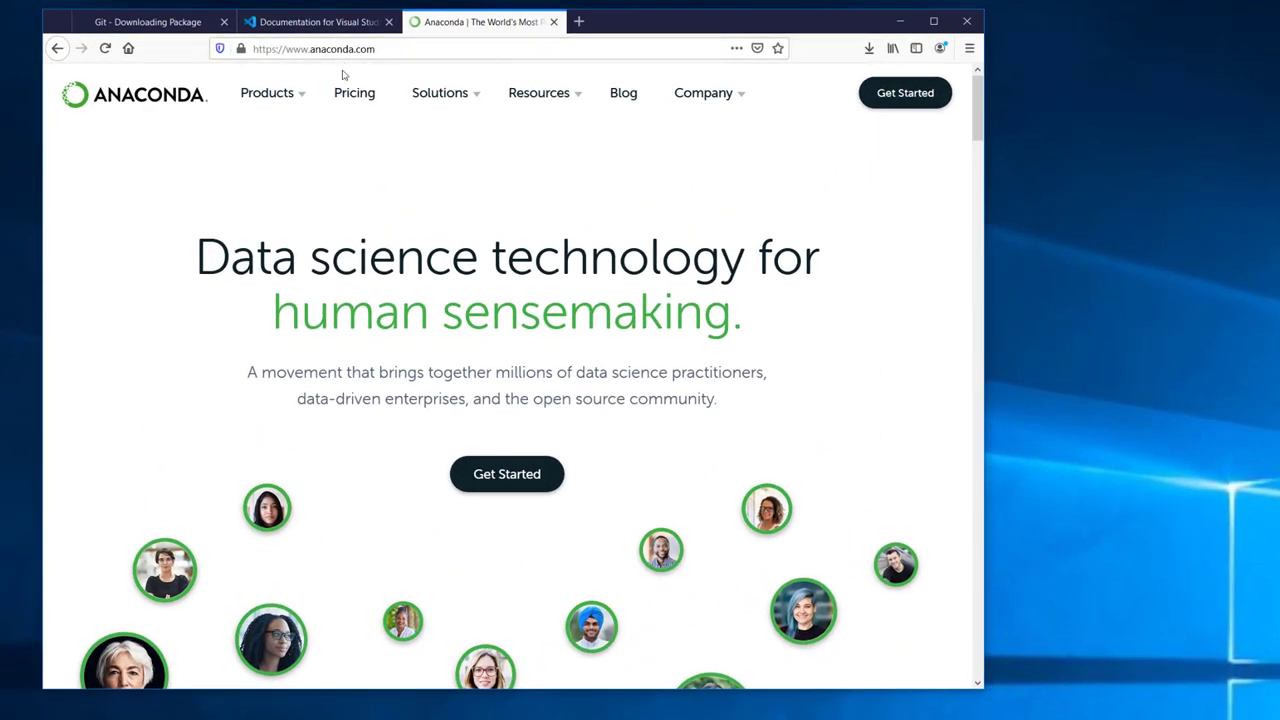
{"action": "mouse_move", "coordinate": [285, 98]}
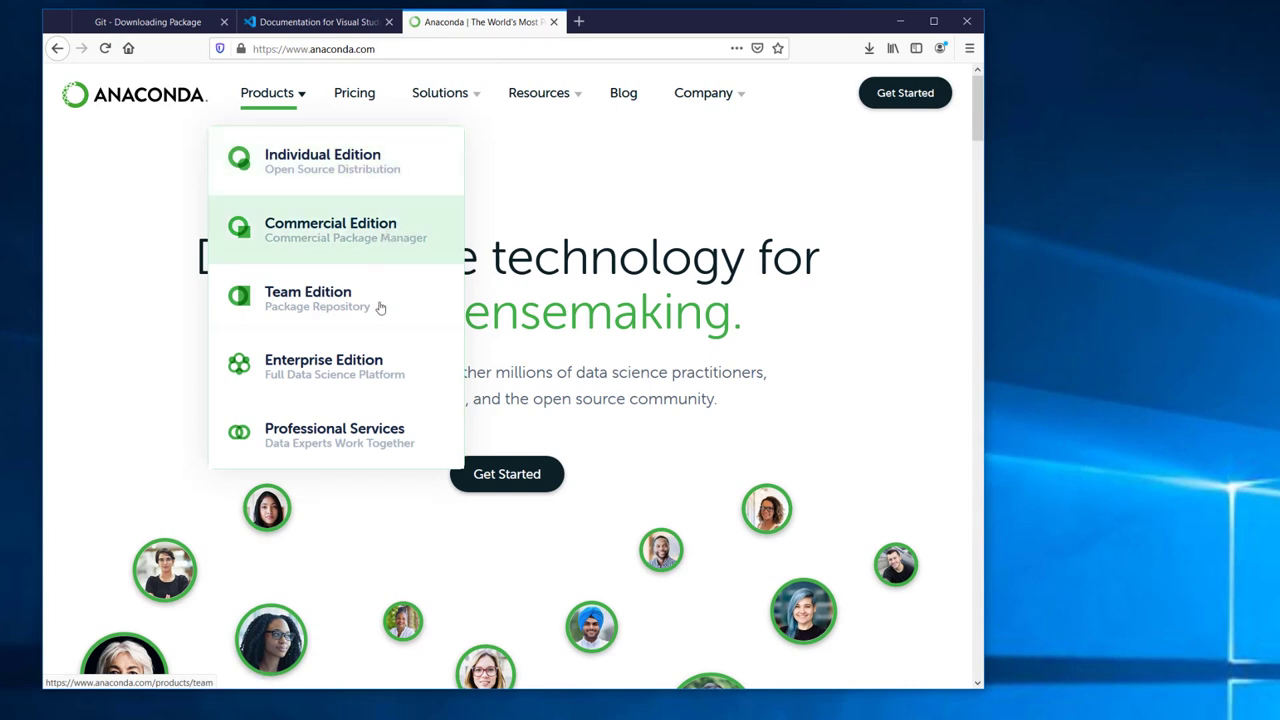
{"action": "left_click", "coordinate": [357, 179]}
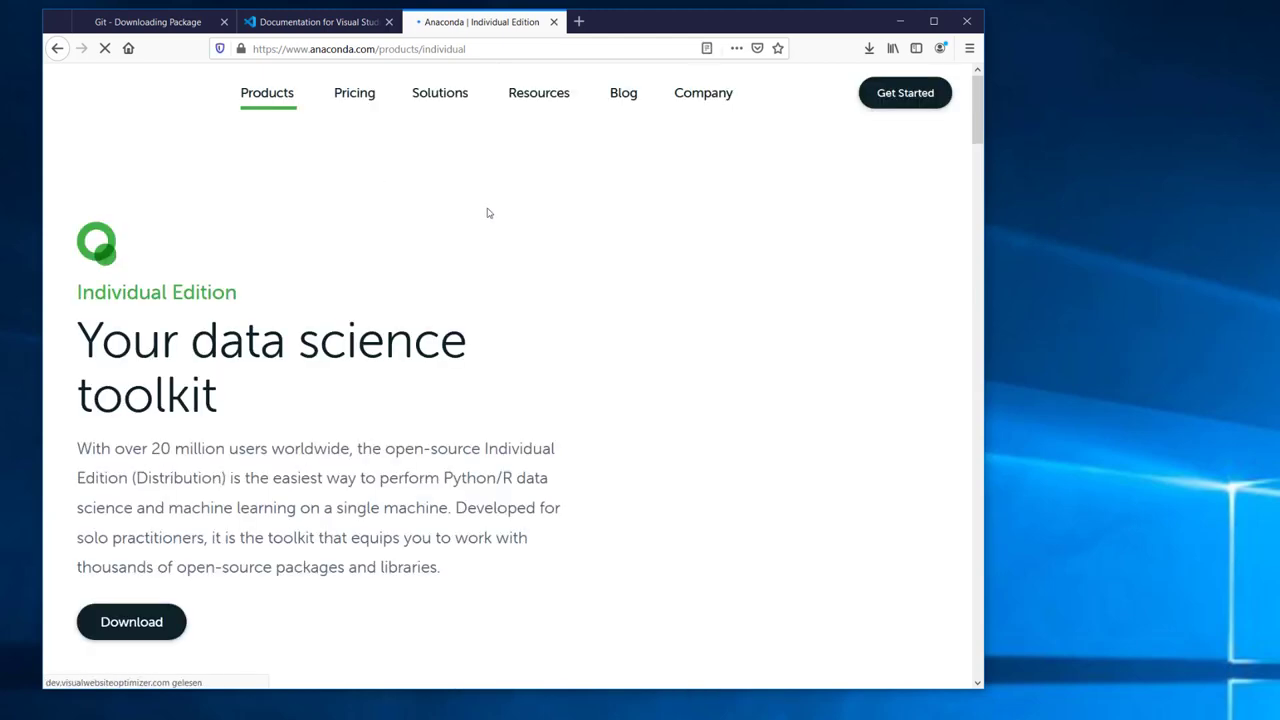
Request the Windows 64-Bit Graphical Installer for Python 3.8 from the Anaconda Installers section
{"action": "scroll", "coordinate": [310, 426], "scroll_direction": "down", "scroll_amount": 1}
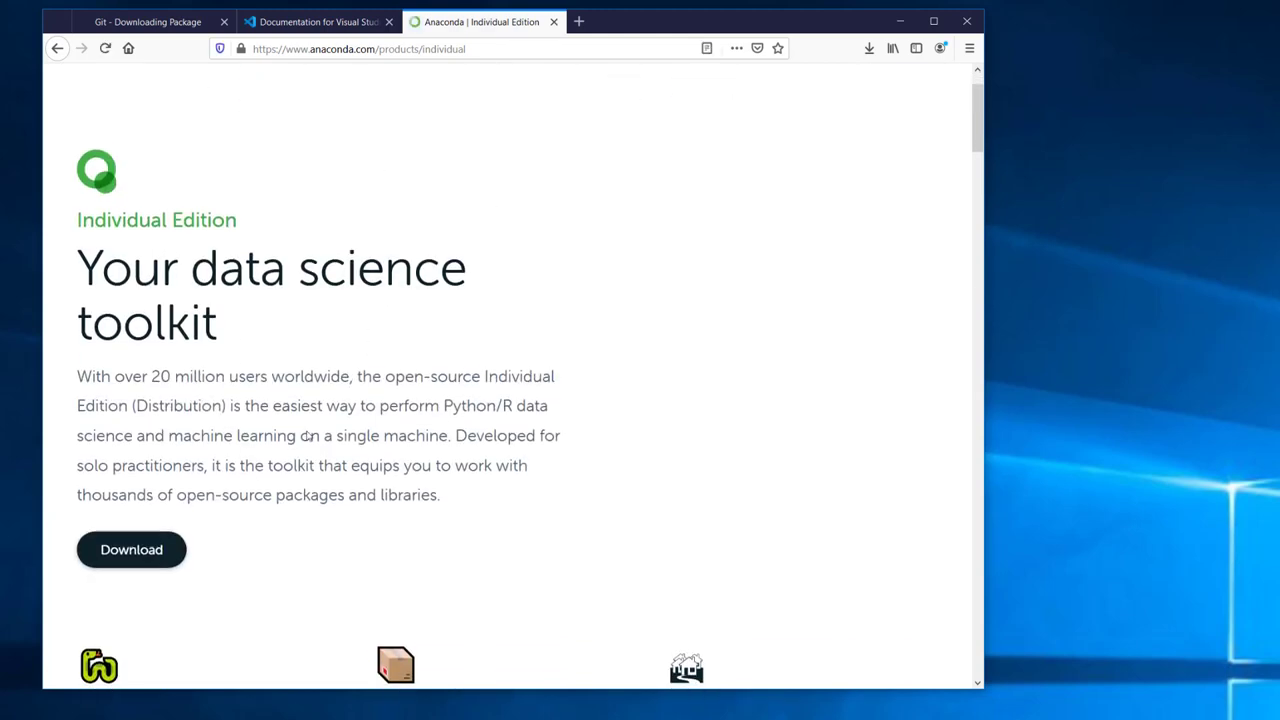
{"action": "scroll", "coordinate": [140, 540], "scroll_direction": "down", "scroll_amount": 2}
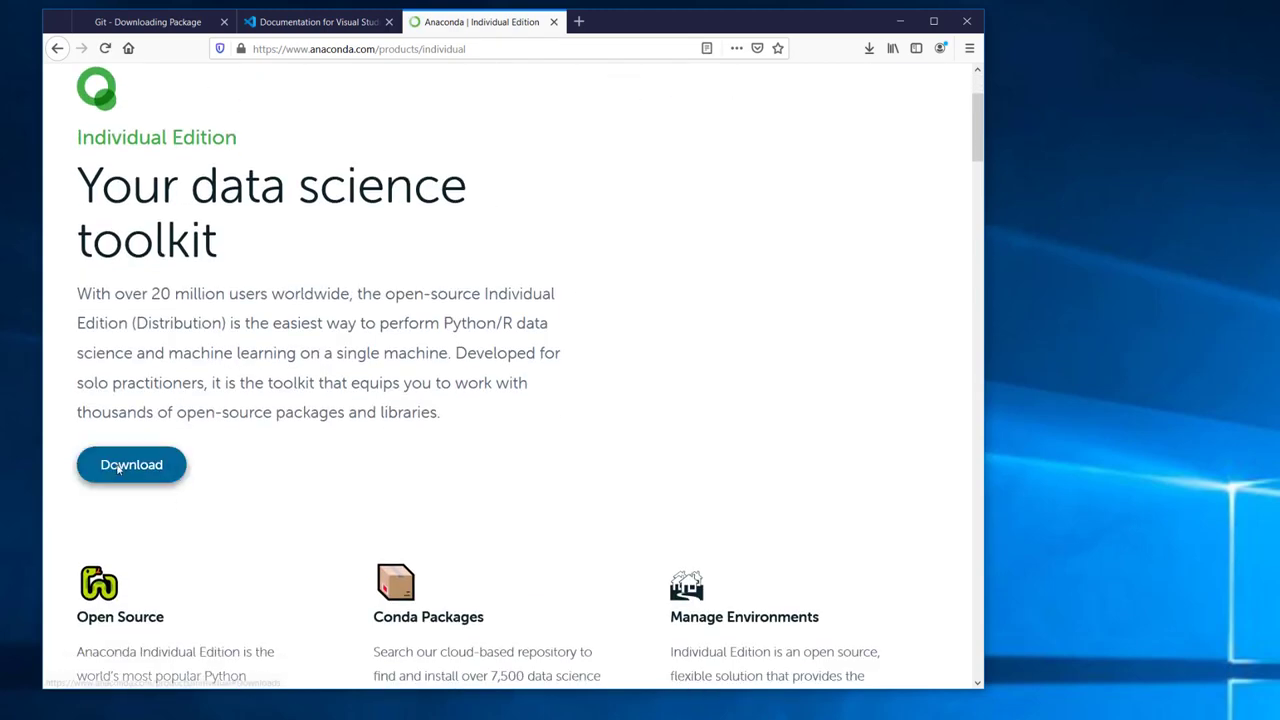
{"action": "scroll", "coordinate": [406, 422], "scroll_direction": "down", "scroll_amount": 15}
{"action": "scroll", "coordinate": [406, 422], "scroll_direction": "down", "scroll_amount": 5}
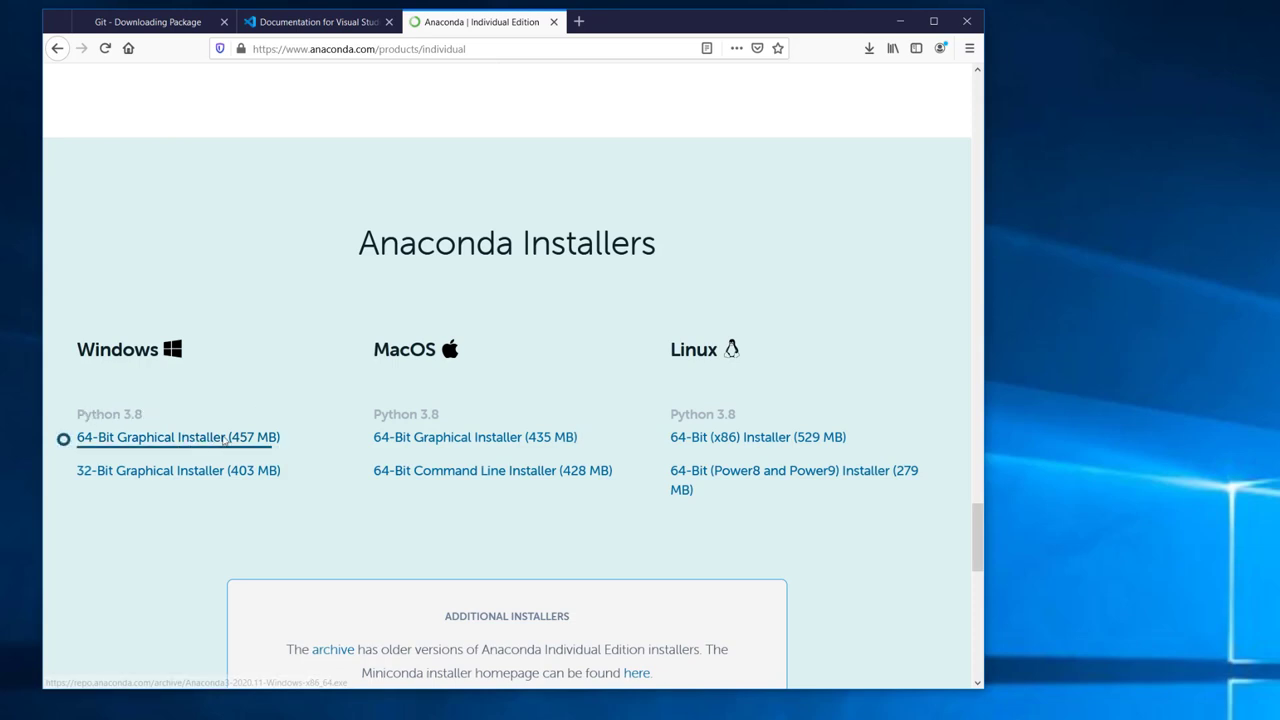
{"action": "left_click", "coordinate": [262, 435]}
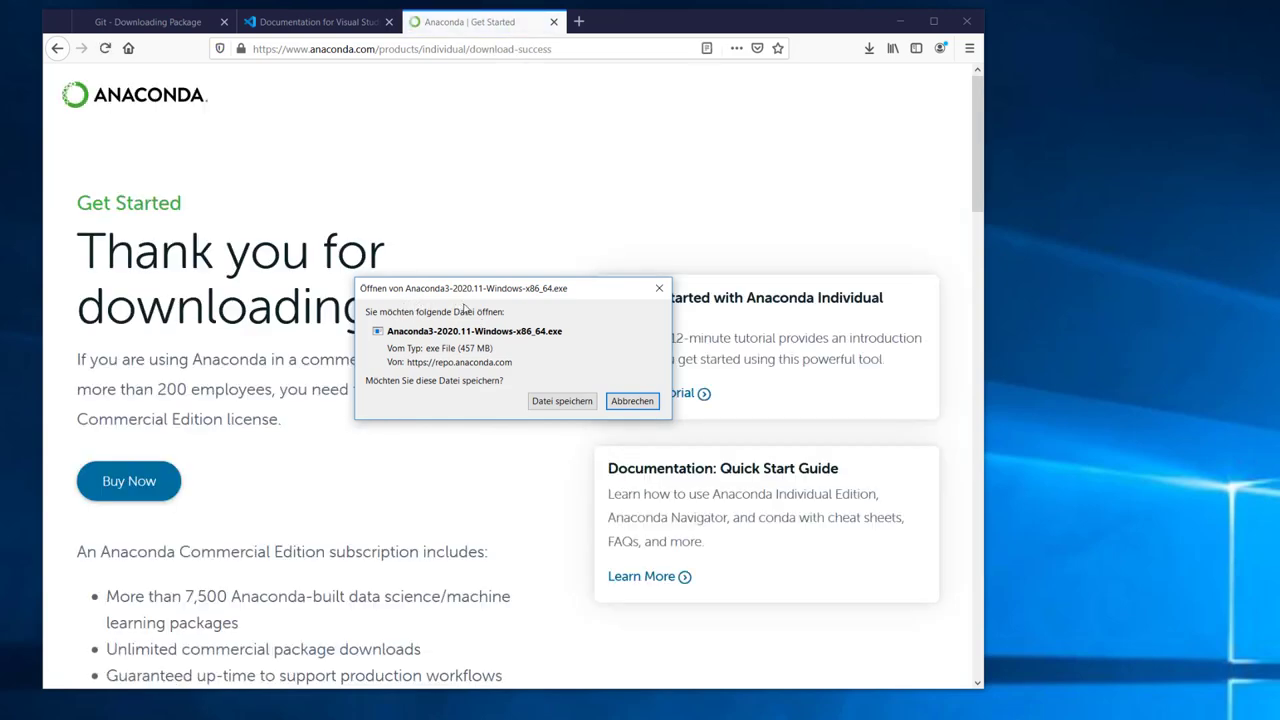
Save Anaconda3-2020.11-Windows-x86_64.exe and run the downloaded installer
{"action": "left_click_drag", "start_coordinate": [462, 292], "coordinate": [395, 270]}
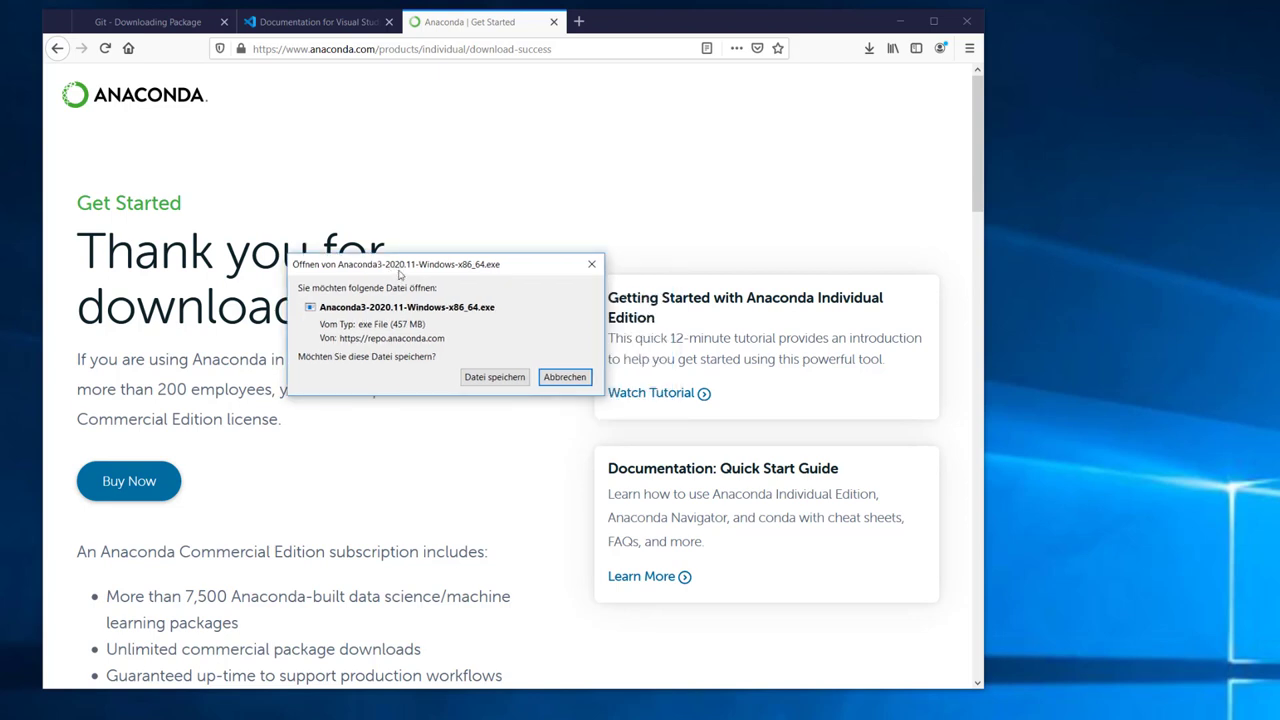
{"action": "left_click", "coordinate": [566, 380]}
{"action": "left_click", "coordinate": [869, 48]}
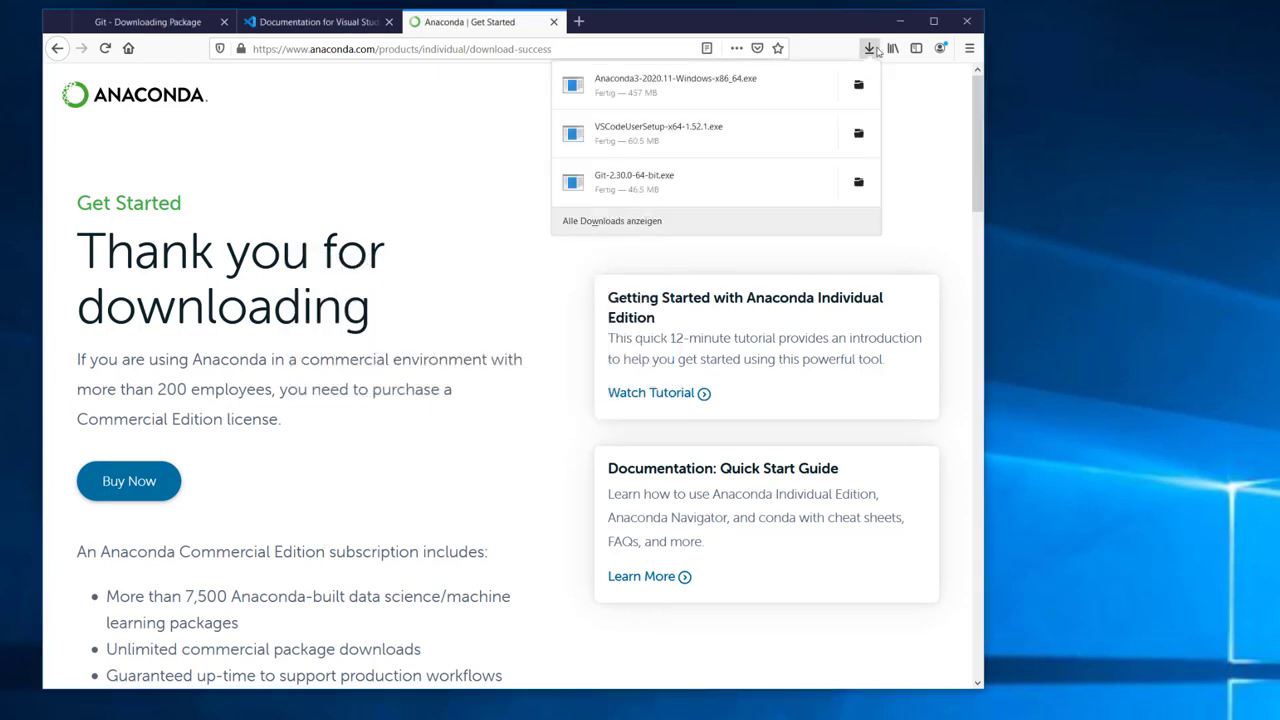
{"action": "left_click", "coordinate": [645, 88]}
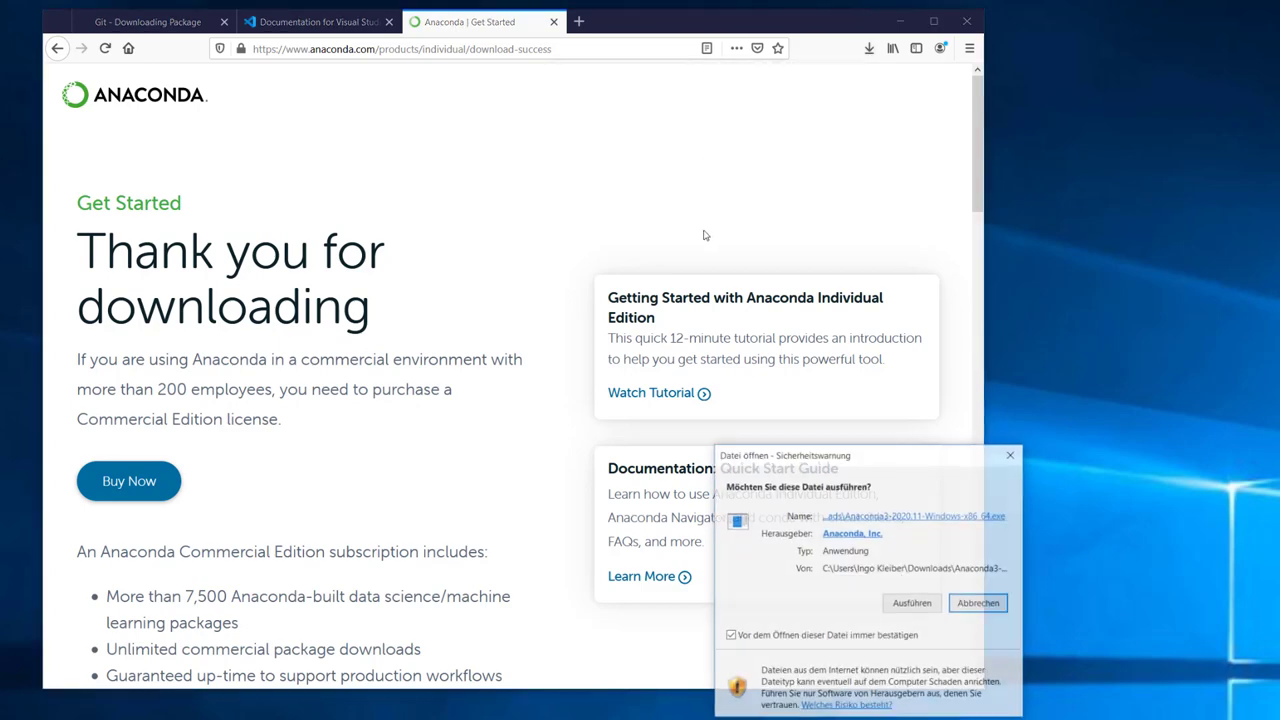
{"action": "left_click", "coordinate": [911, 602]}
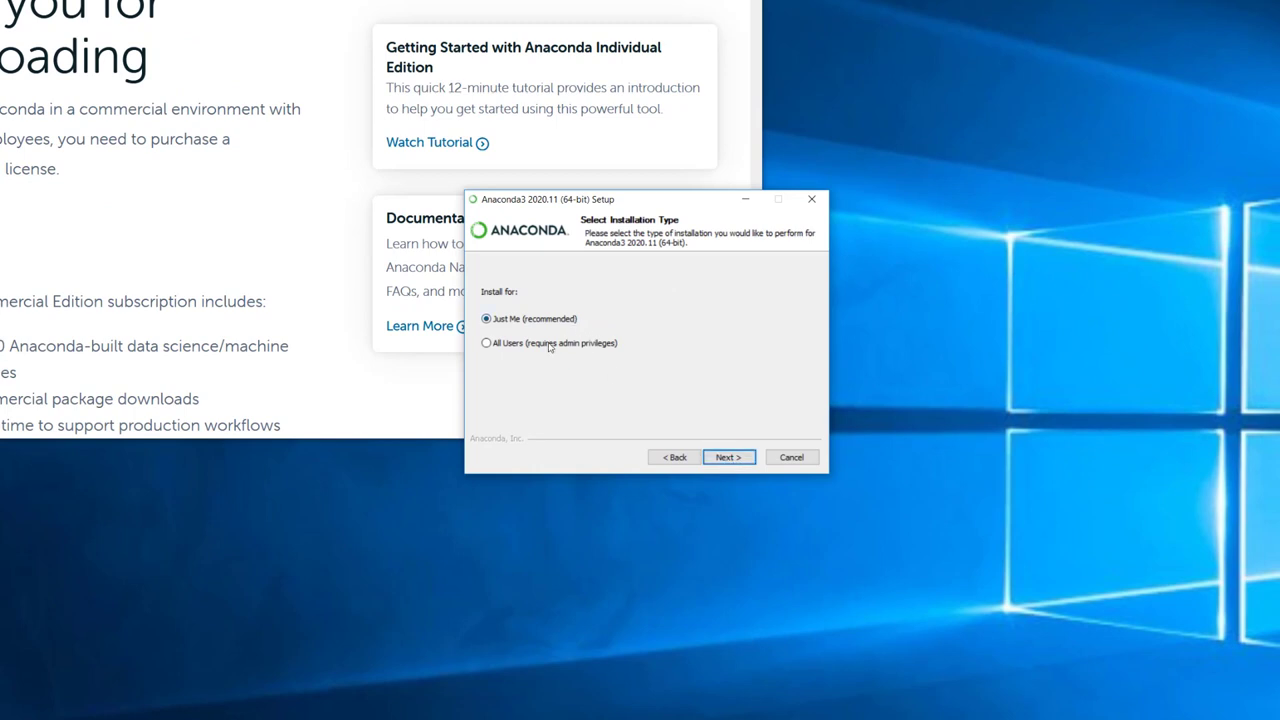
Install Anaconda3 for Just Me in the default folder, registered as the default Python 3.8 and without adding it to PATH
{"action": "left_click", "coordinate": [728, 457]}
{"action": "left_click", "coordinate": [714, 455]}
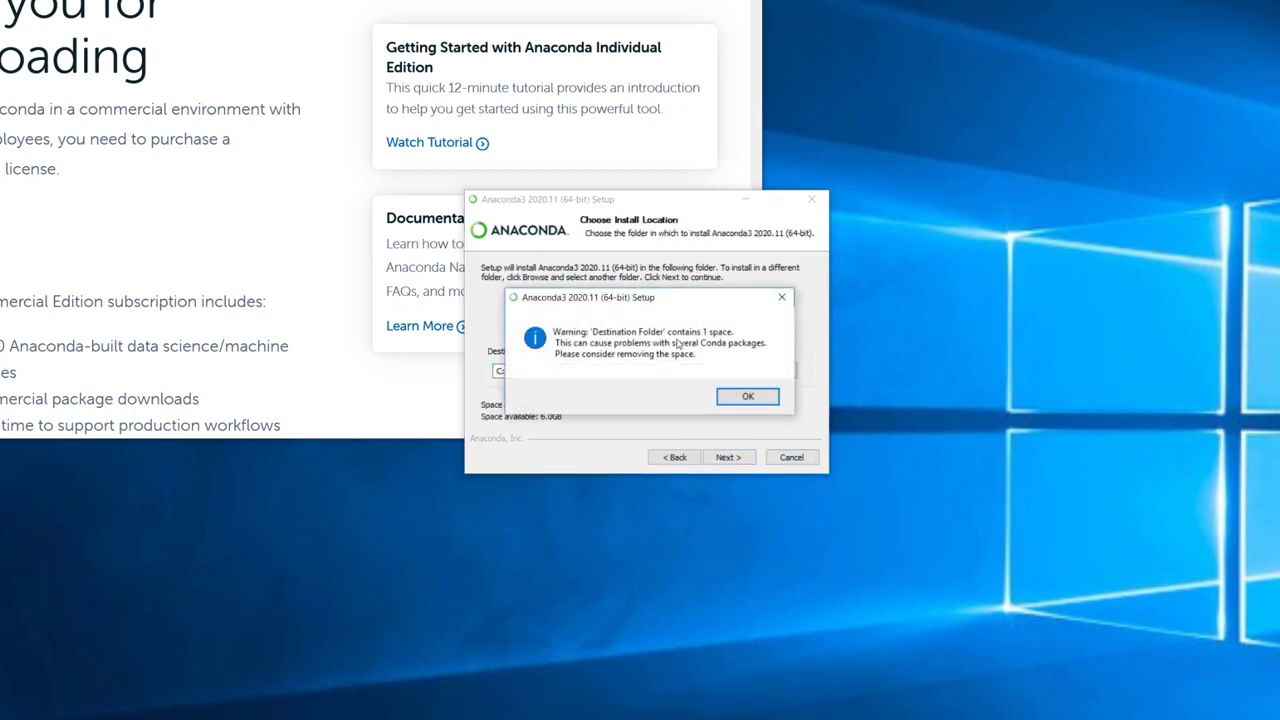
{"action": "left_click", "coordinate": [748, 396]}
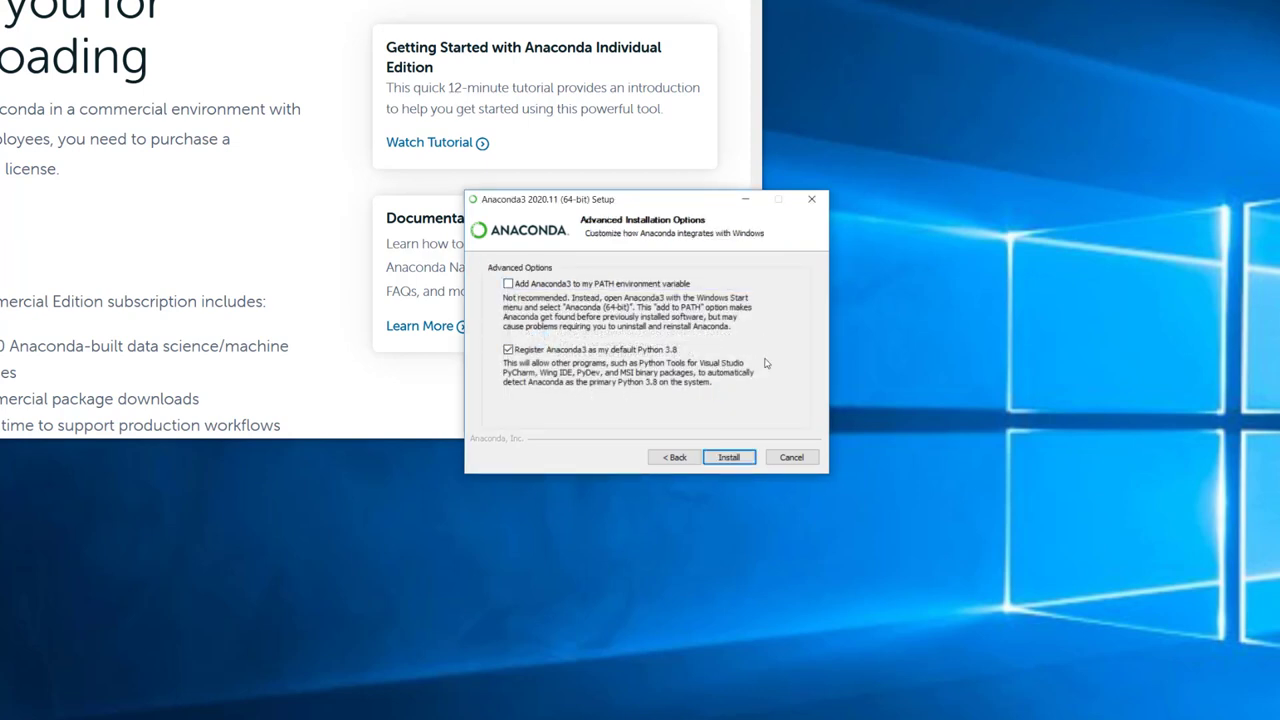
{"action": "left_click", "coordinate": [728, 459]}
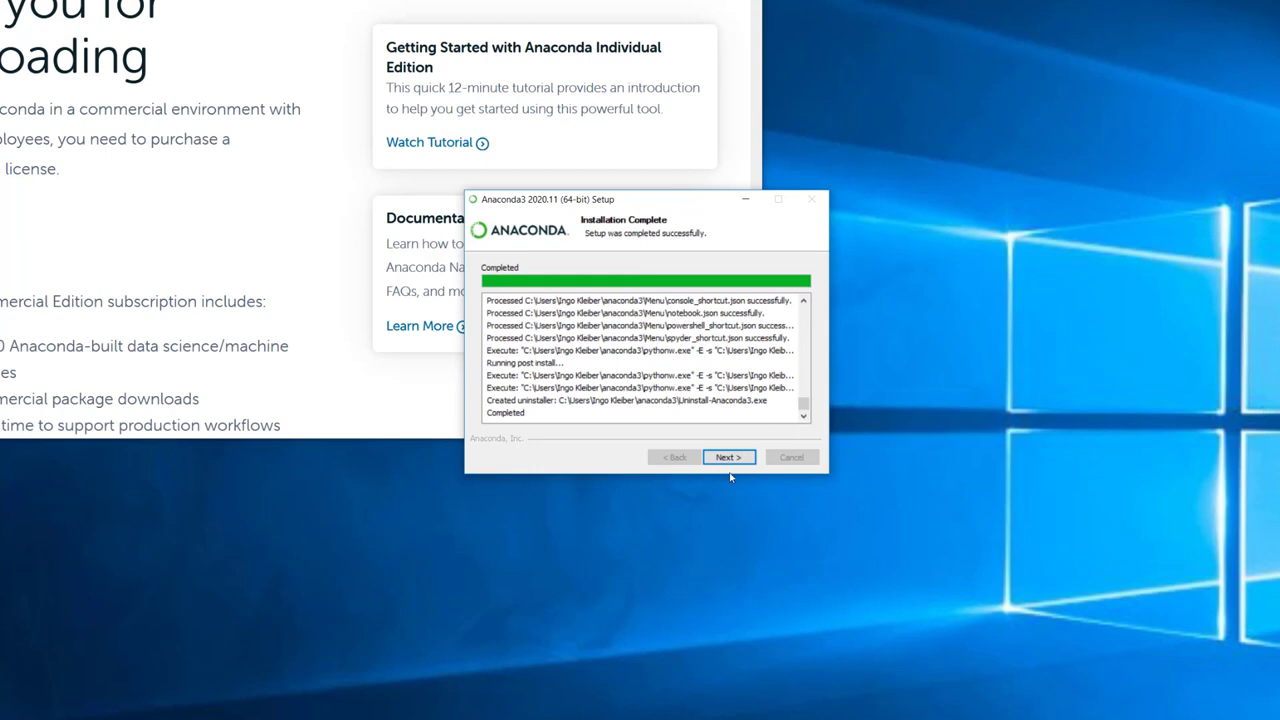
Finish the Anaconda3 setup with the Individual Edition Tutorial and Getting Started with Anaconda options turned off
{"action": "left_click", "coordinate": [730, 462]}
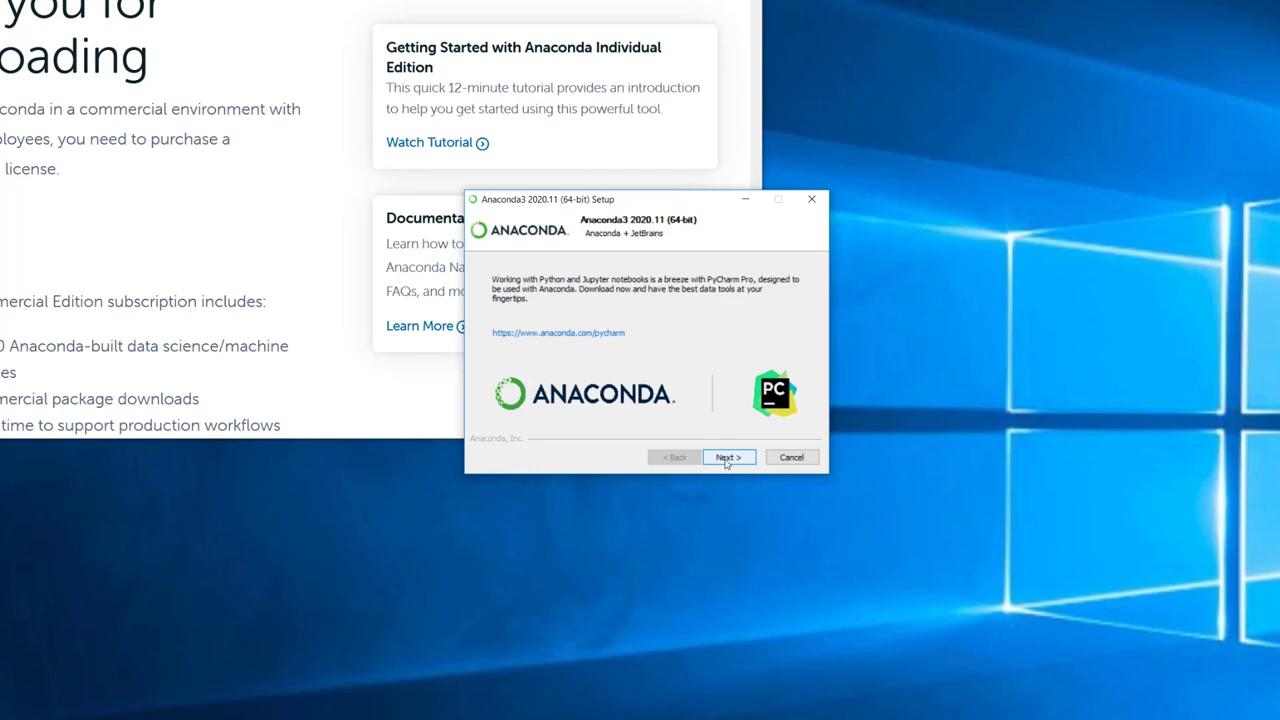
{"action": "left_click", "coordinate": [728, 458]}
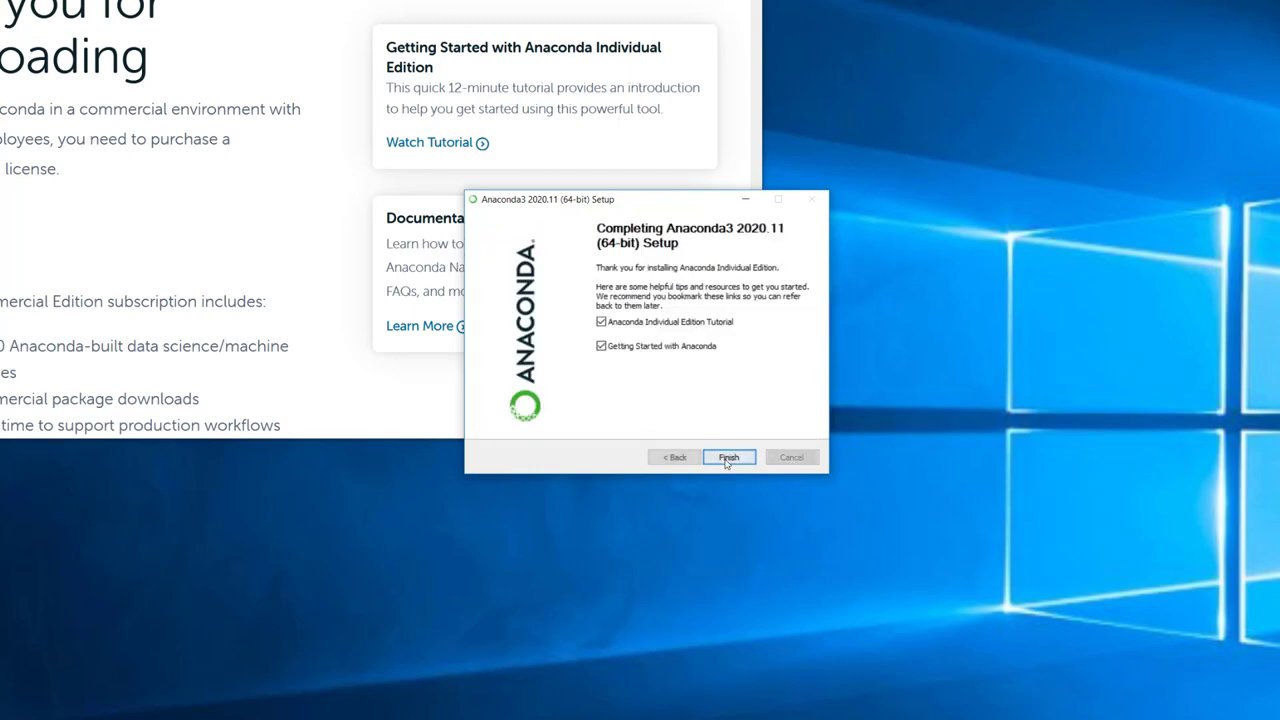
{"action": "left_click", "coordinate": [683, 323]}
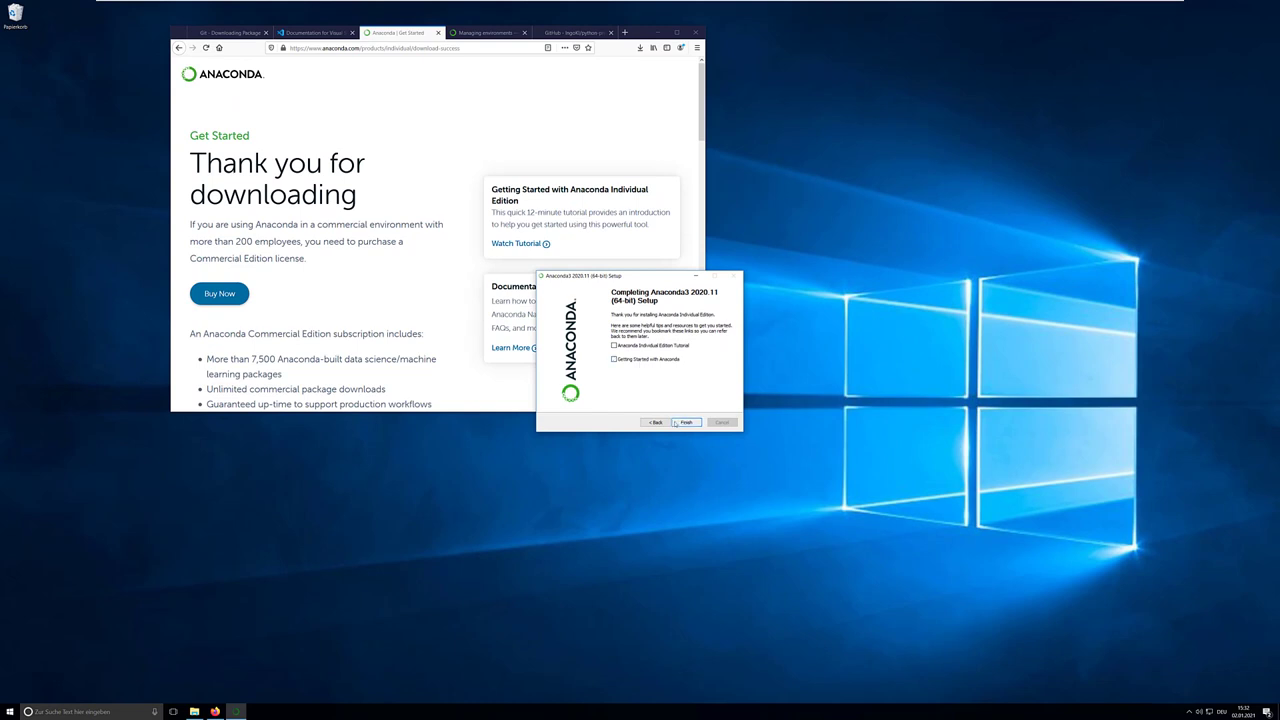
{"action": "left_click", "coordinate": [686, 422]}
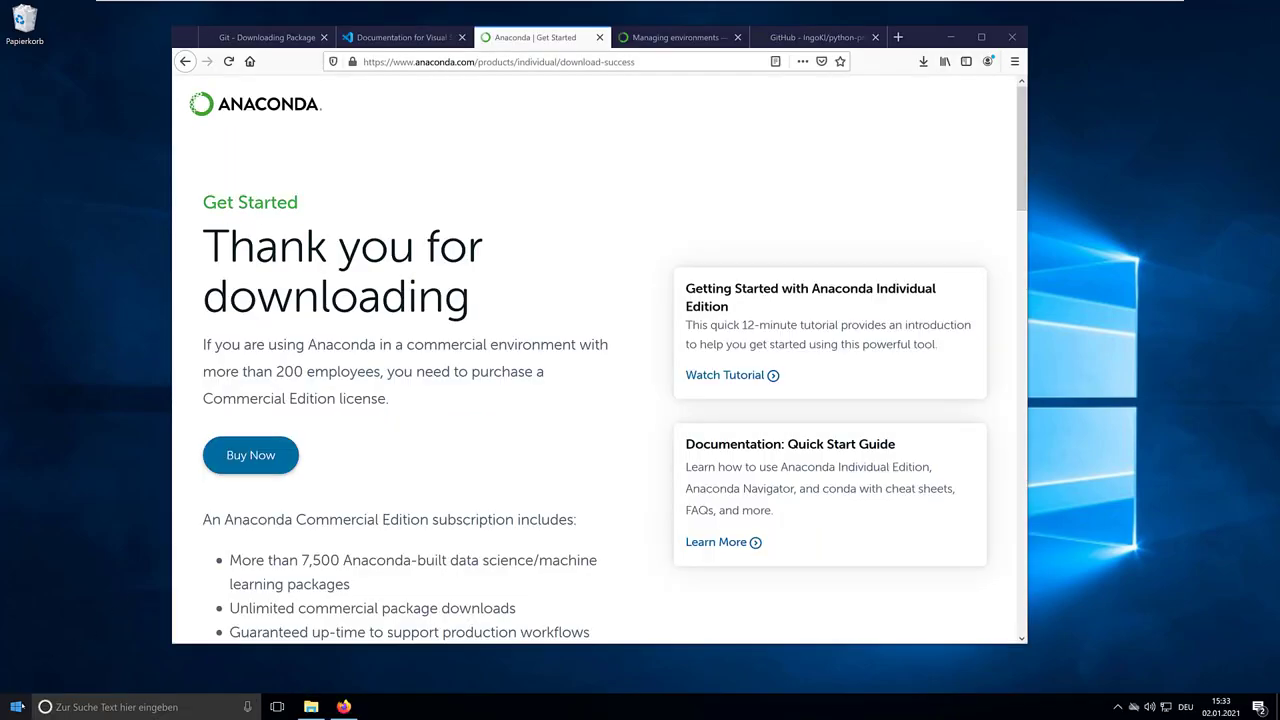
Launch Anaconda Prompt (anaconda3) from the Anaconda3 (64-bit) program folder and move its window over the middle of the browser
{"action": "left_click", "coordinate": [17, 707]}
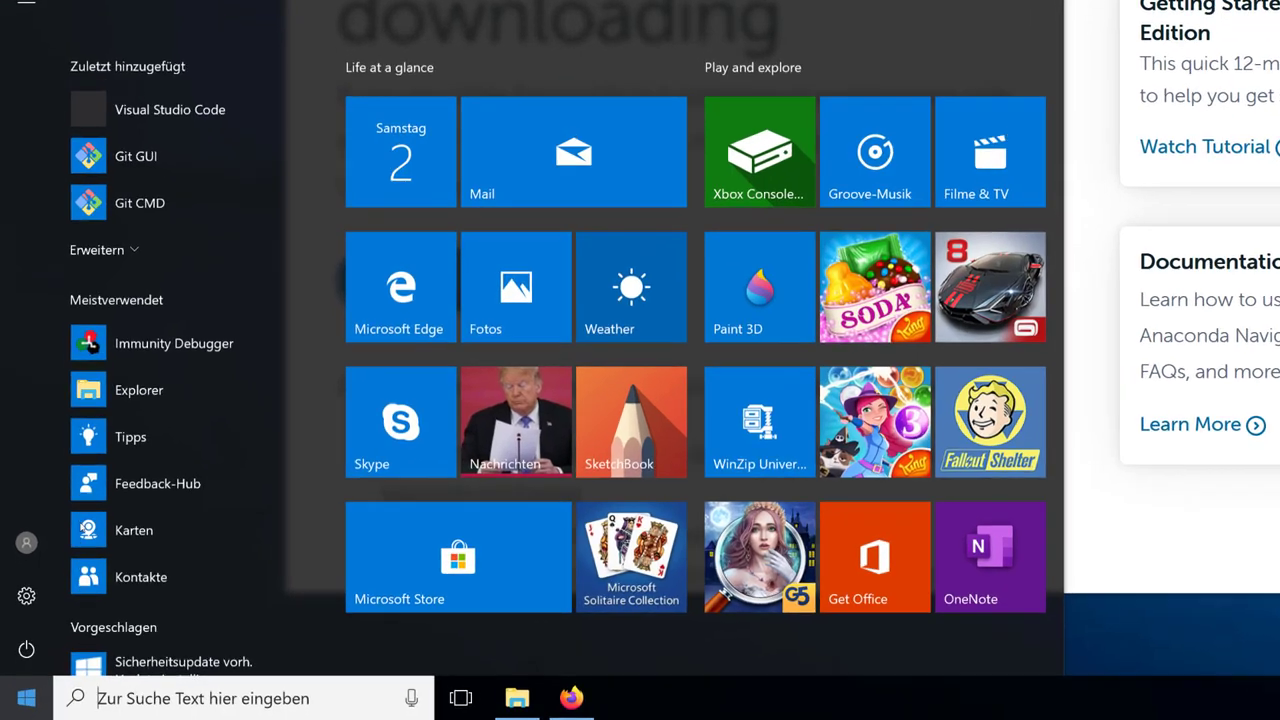
{"action": "scroll", "coordinate": [215, 300], "scroll_direction": "down", "scroll_amount": 2}
{"action": "scroll", "coordinate": [214, 309], "scroll_direction": "down", "scroll_amount": 4}
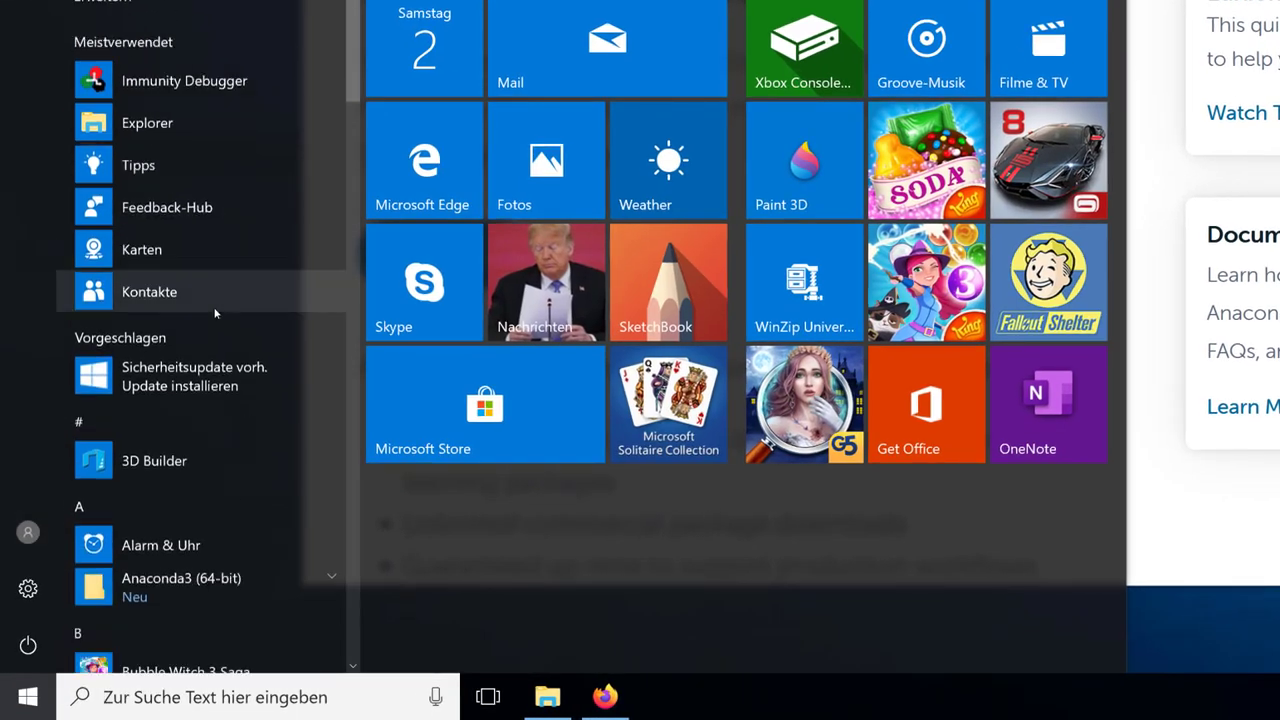
{"action": "left_click", "coordinate": [243, 257]}
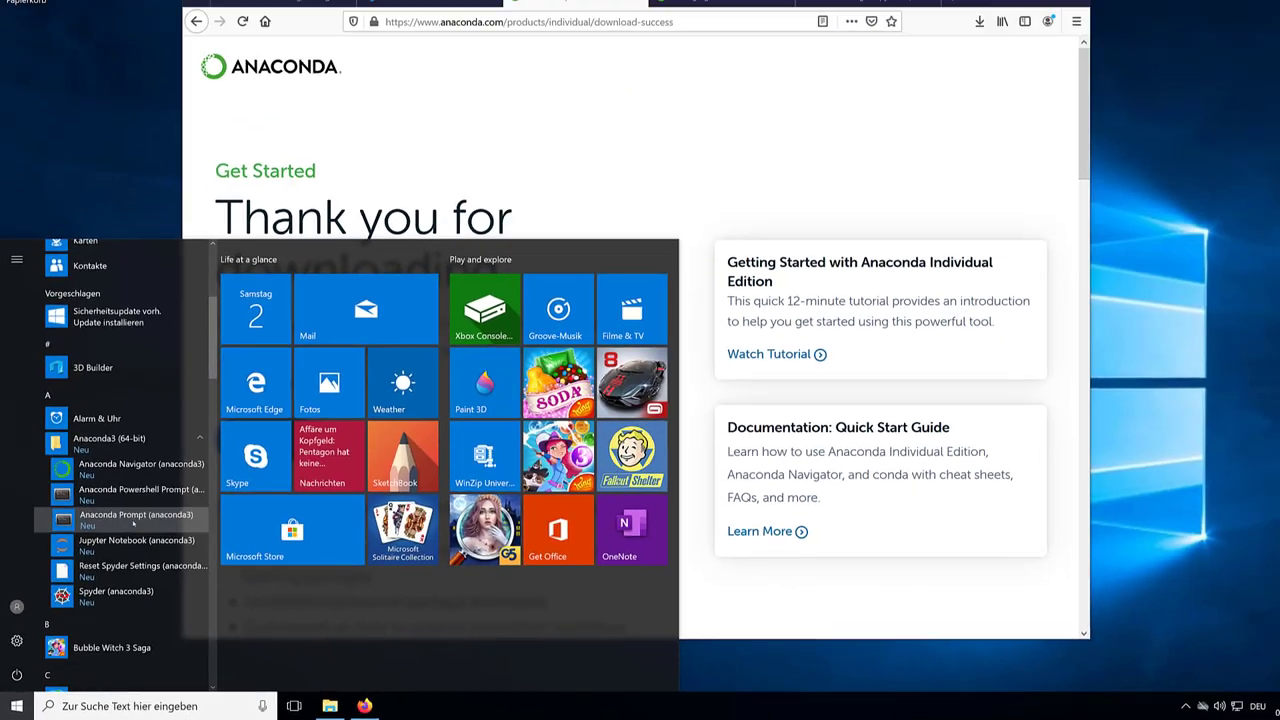
{"action": "left_click", "coordinate": [203, 413]}
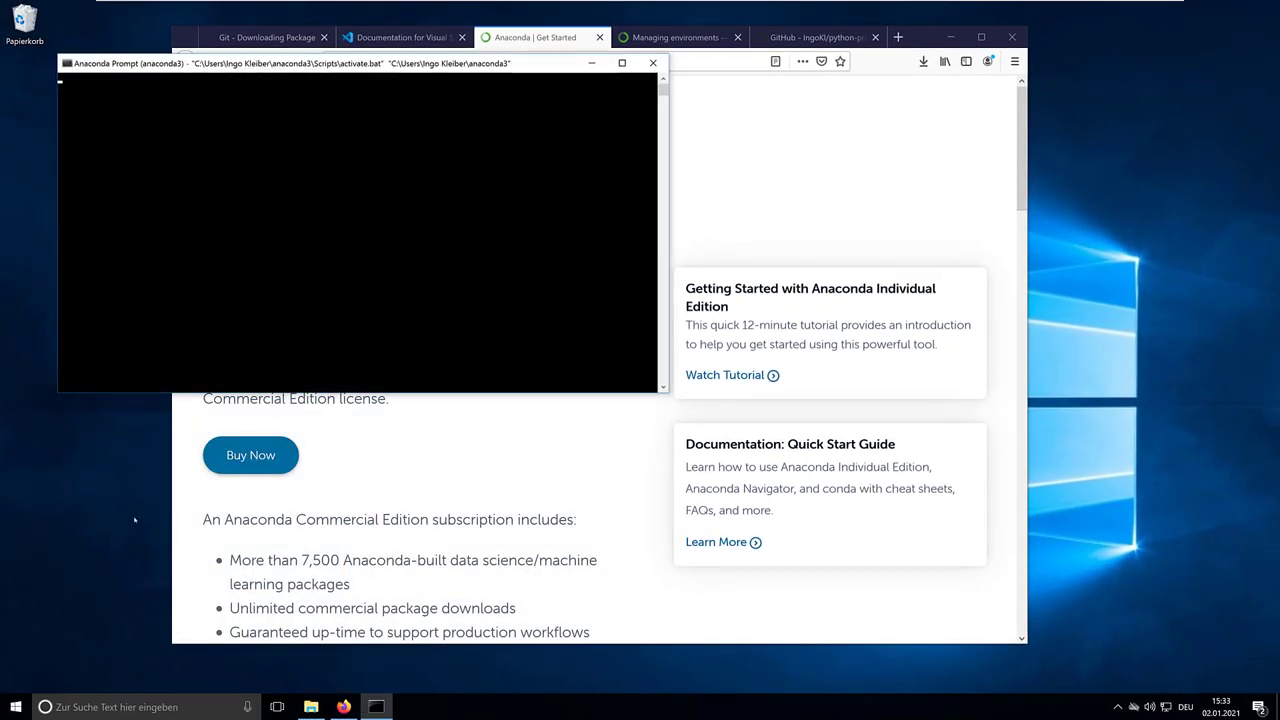
{"action": "left_click_drag", "start_coordinate": [217, 67], "coordinate": [458, 150]}
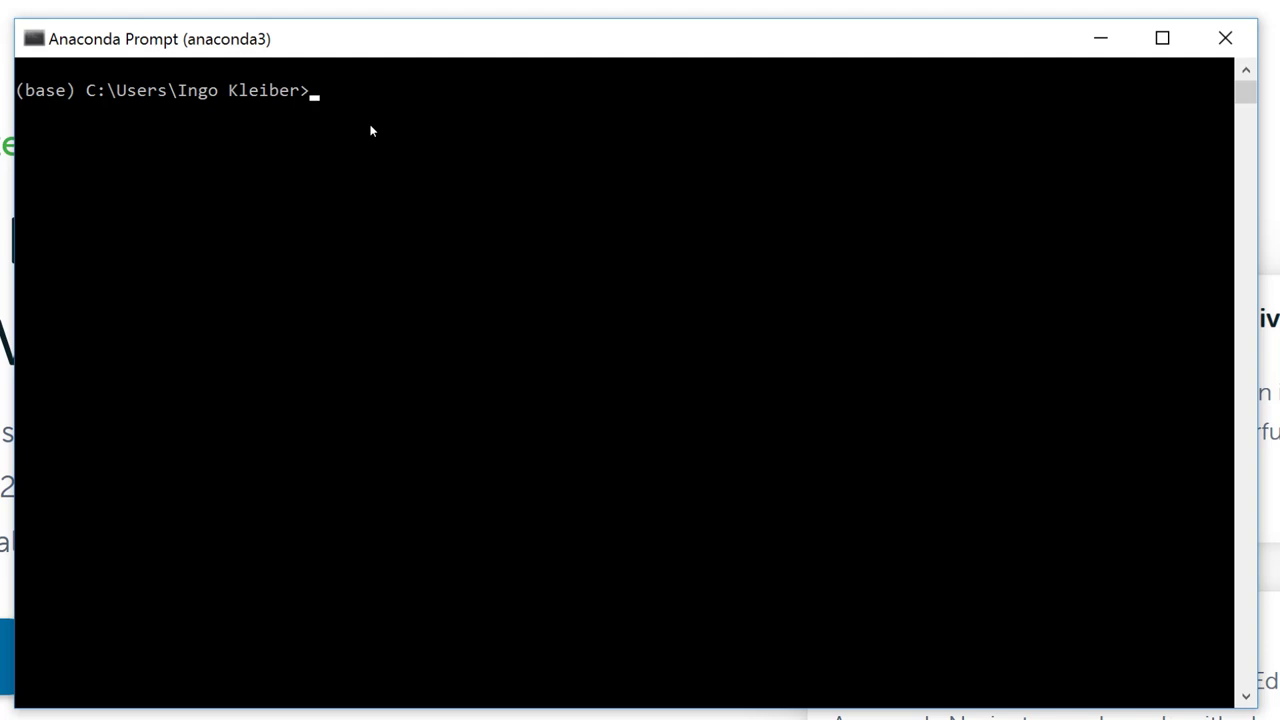
Start the Python interpreter in Anaconda Prompt, viewing conda's Managing environments documentation page before running the command
{"action": "type", "text": "python"}
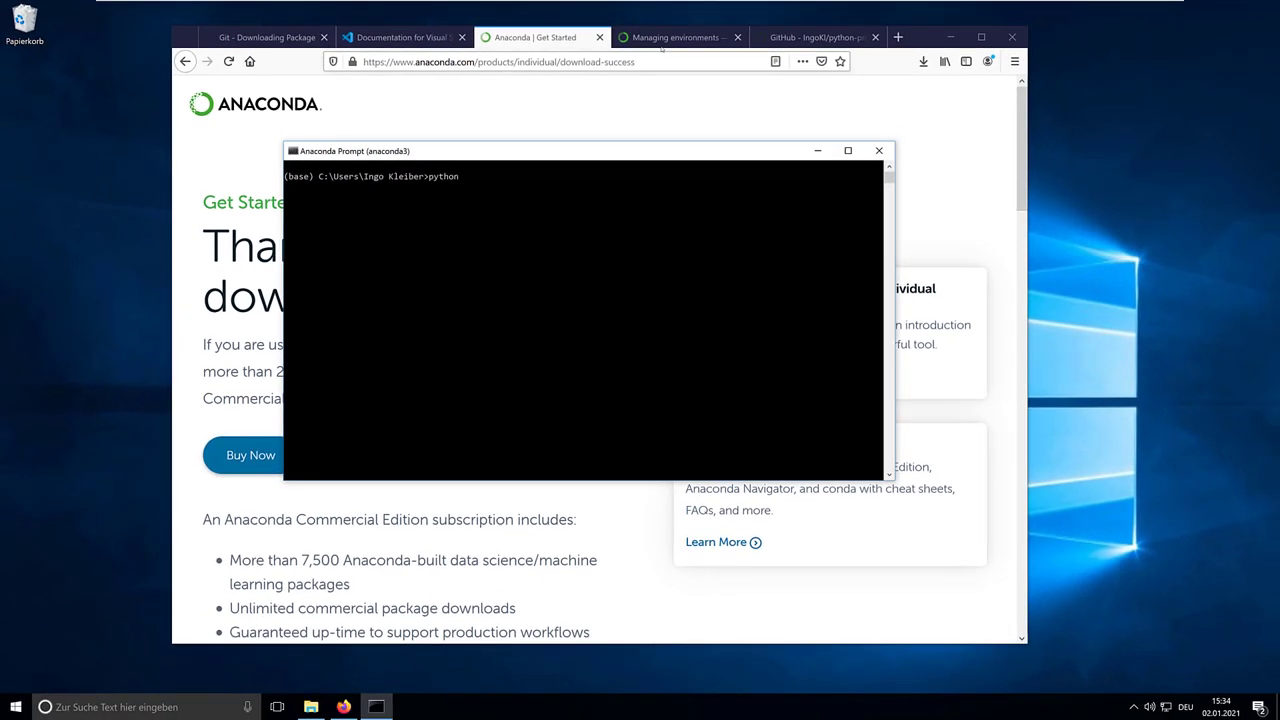
{"action": "left_click", "coordinate": [660, 38]}
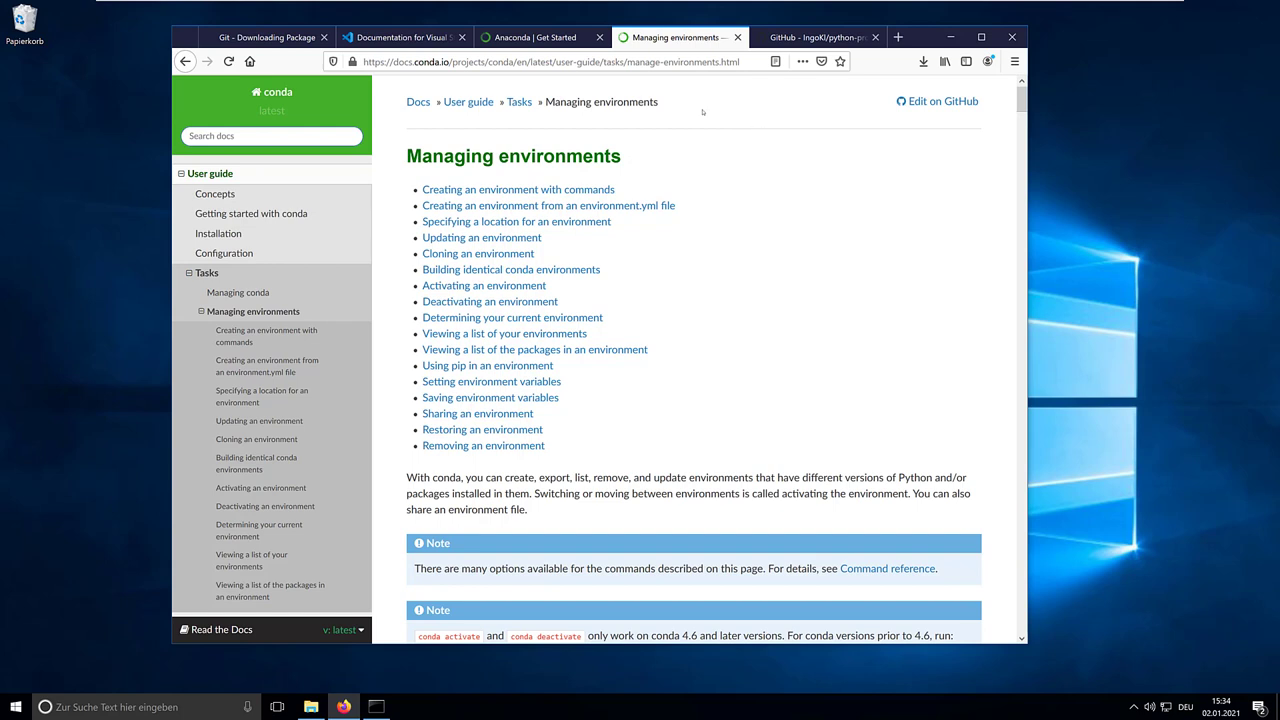
{"action": "left_click", "coordinate": [376, 706]}
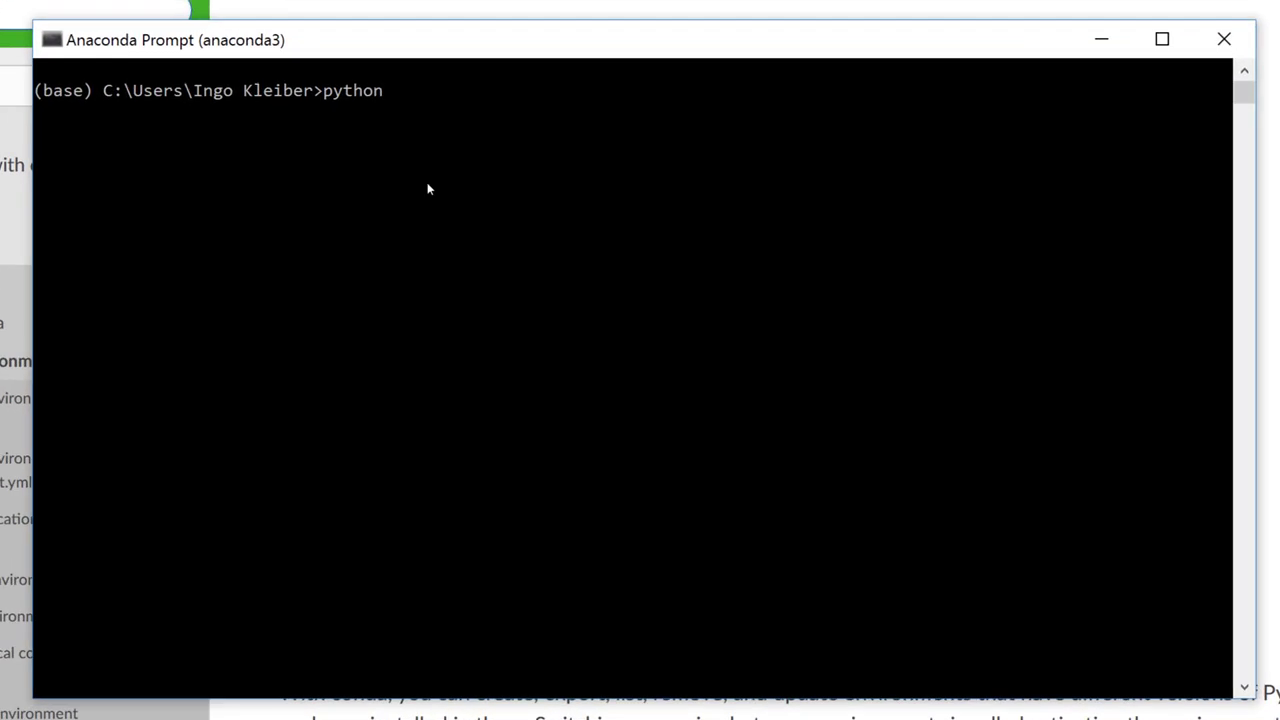
{"action": "key", "text": "Return"}
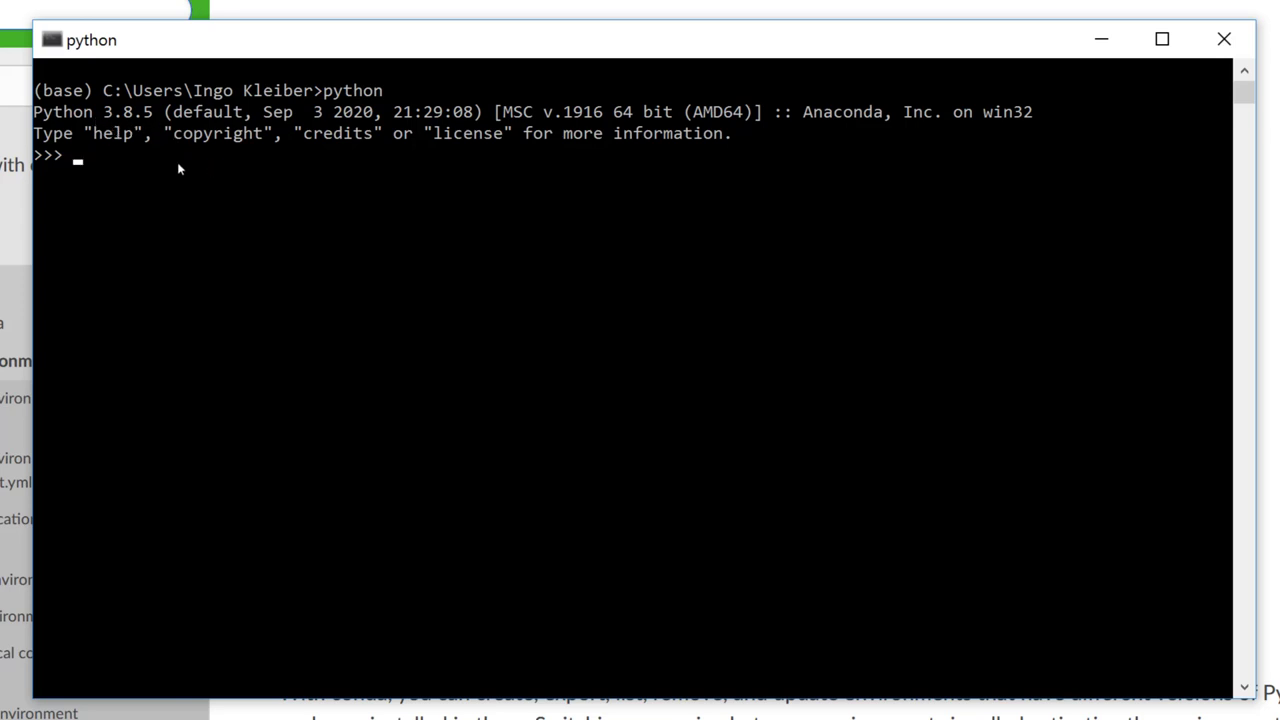
Run print("Hello World") in the Python interpreter and leave it with exit()
{"action": "type", "text": "print(\"Hello World\")"}
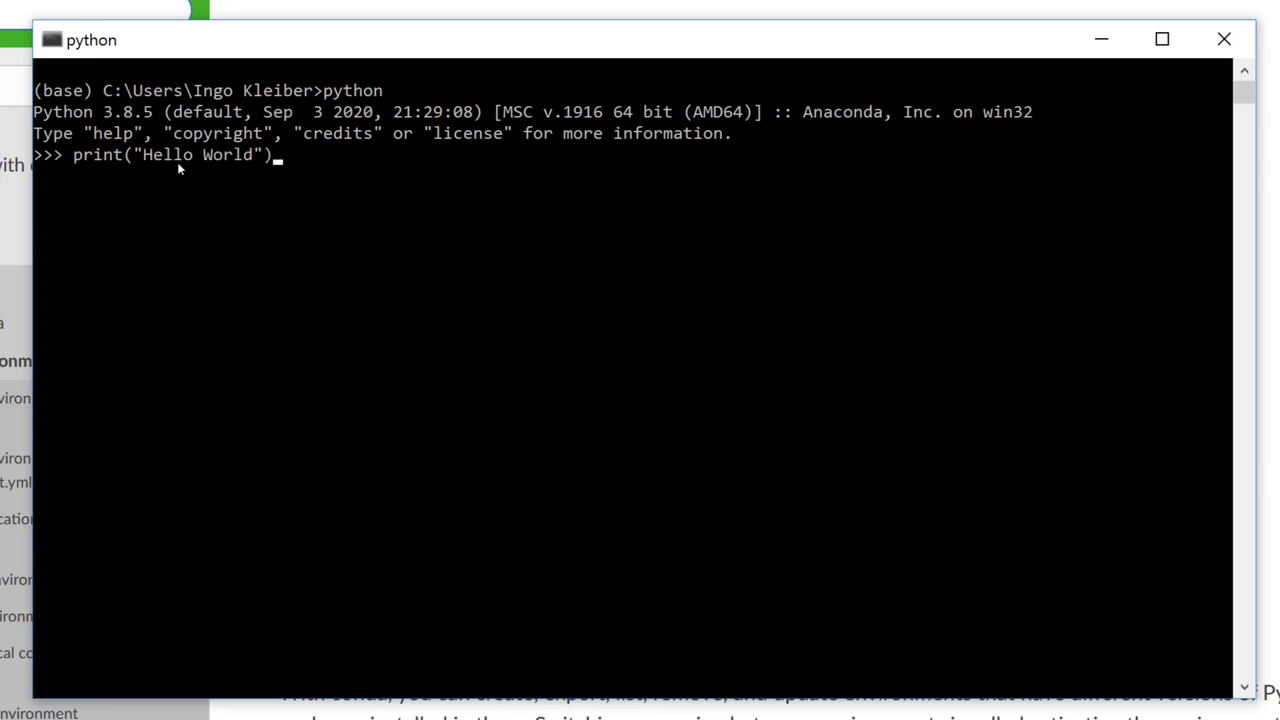
{"action": "key", "text": "Return"}
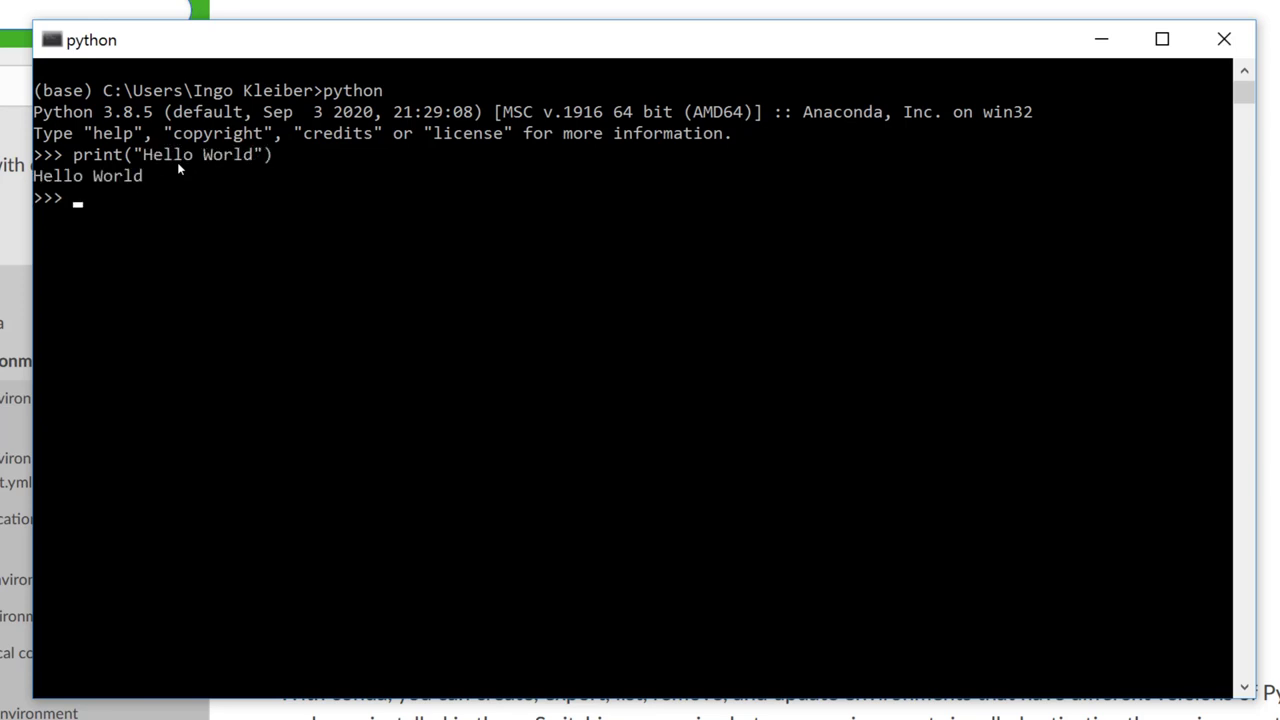
{"action": "type", "text": "exit()"}
{"action": "key", "text": "Return"}
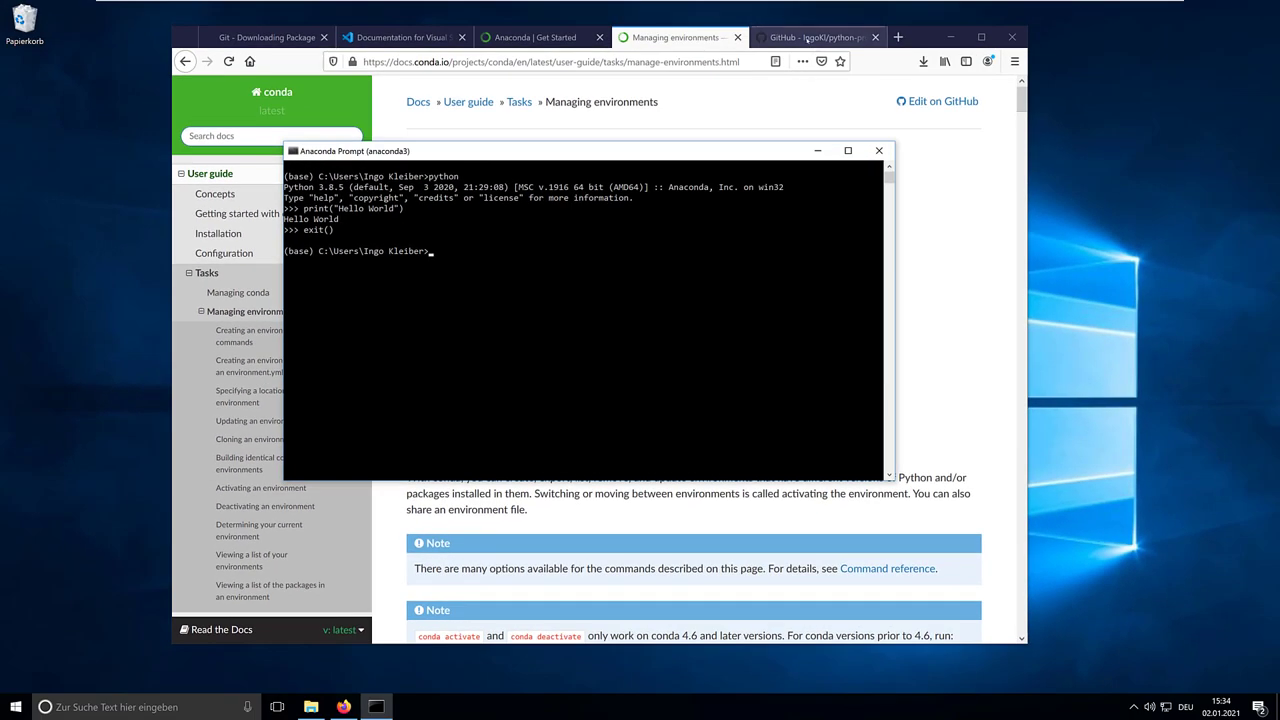
Copy the HTTPS clone URL of the python-programming-for-linguists repository on GitHub
{"action": "left_click", "coordinate": [807, 40]}
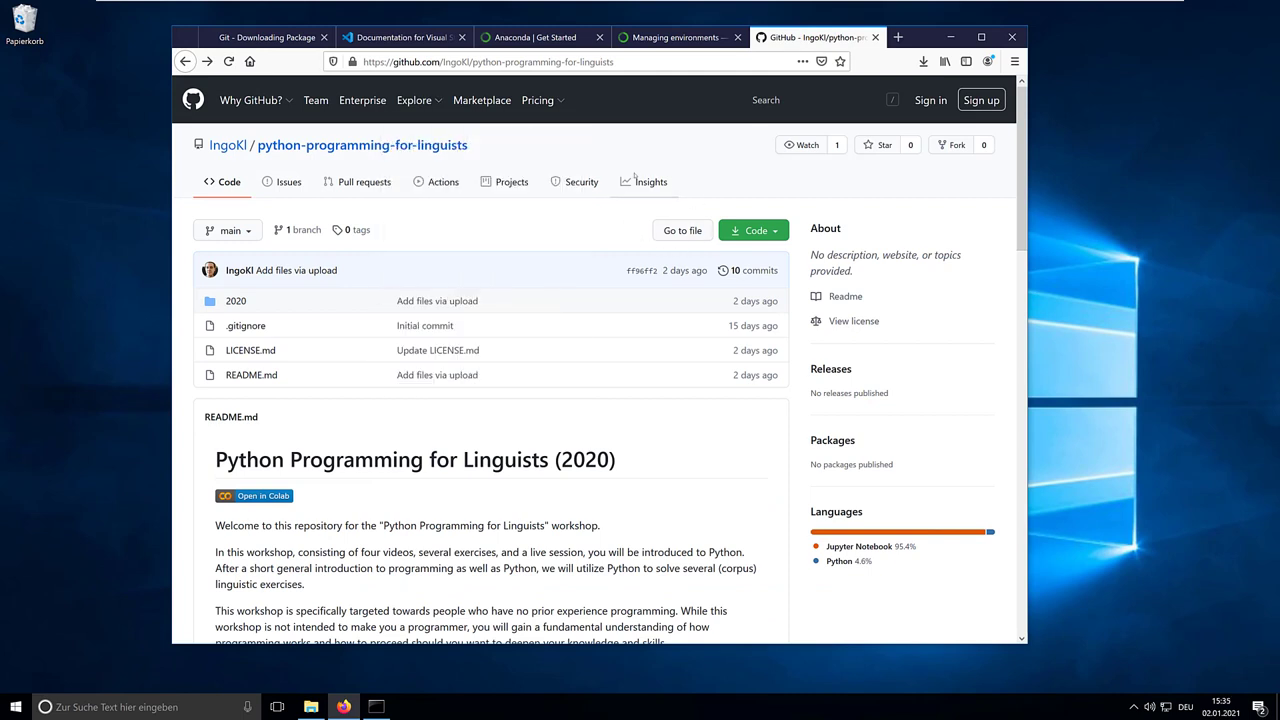
{"action": "left_click", "coordinate": [756, 230]}
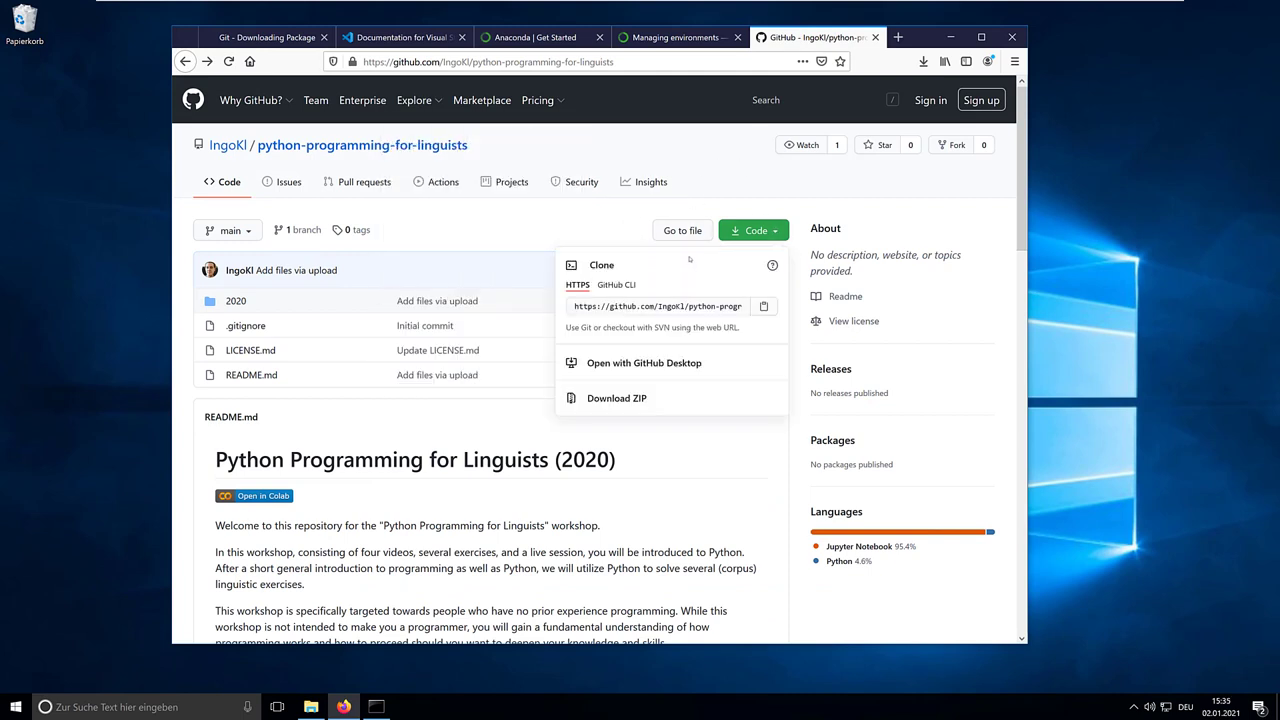
{"action": "left_click", "coordinate": [685, 307]}
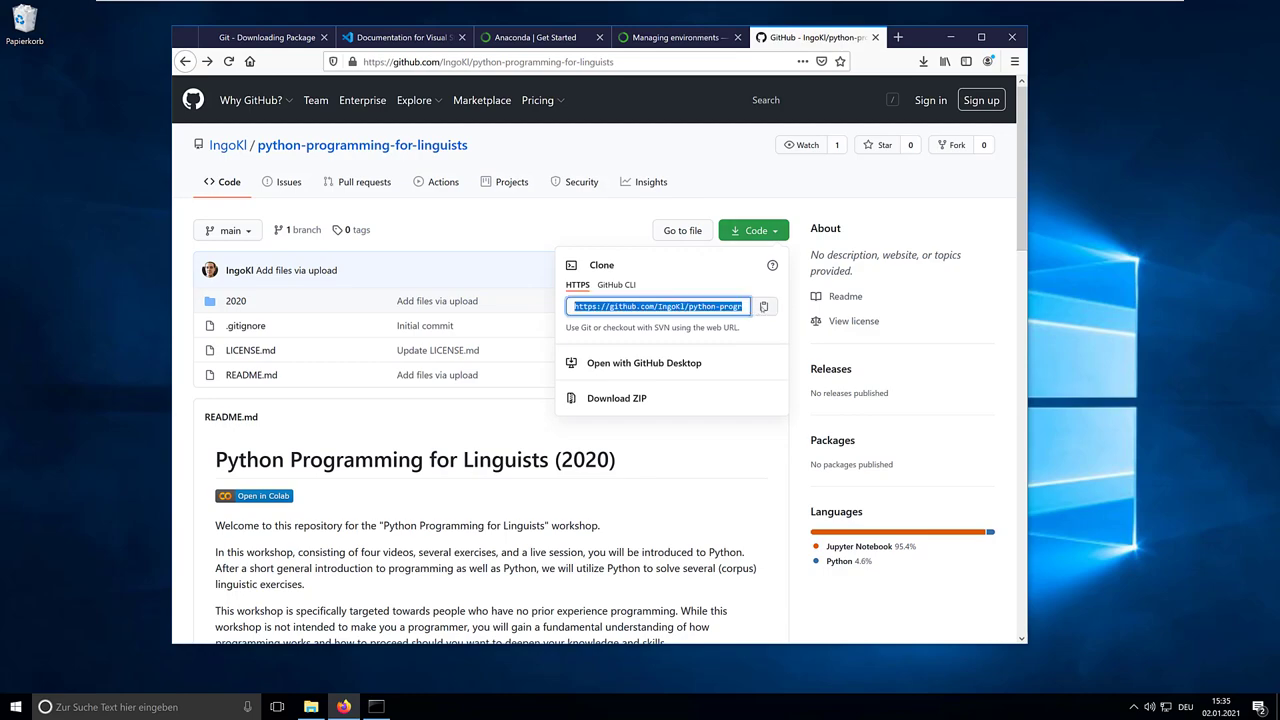
{"action": "left_click", "coordinate": [727, 321]}
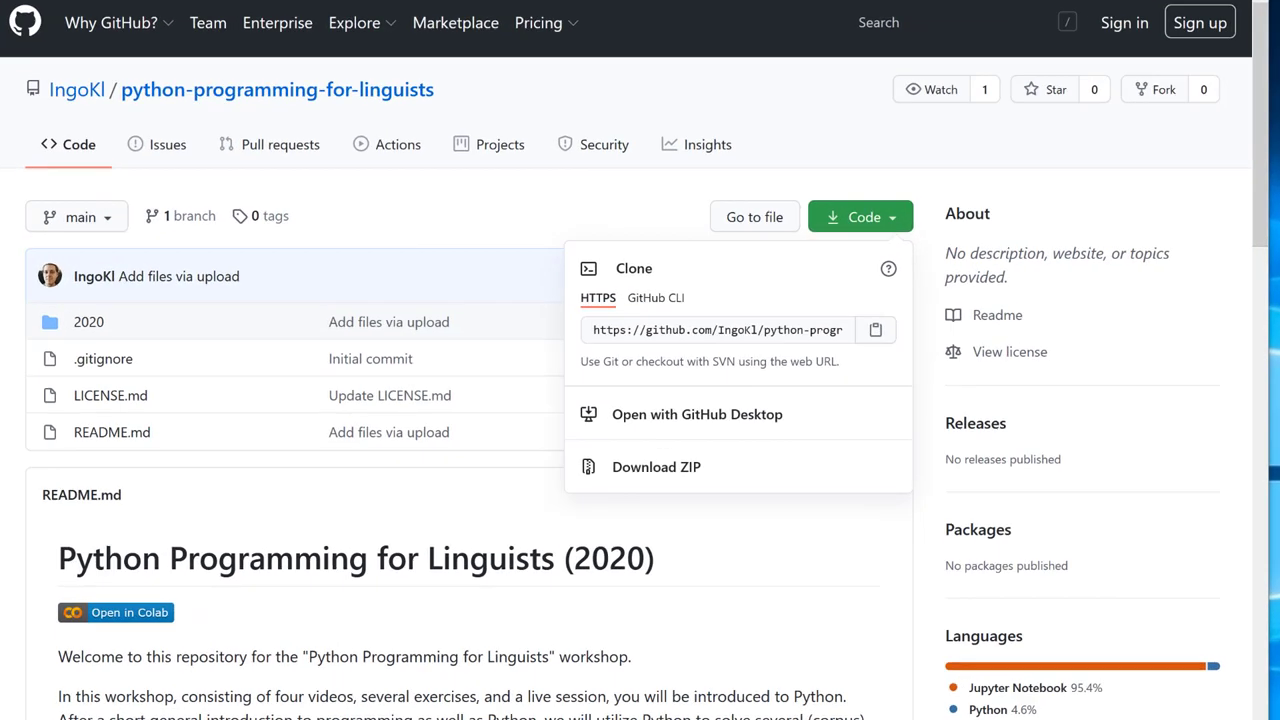
Clone the python-programming-for-linguists repository into the user folder with git clone in Anaconda Prompt
{"action": "left_click", "coordinate": [376, 706]}
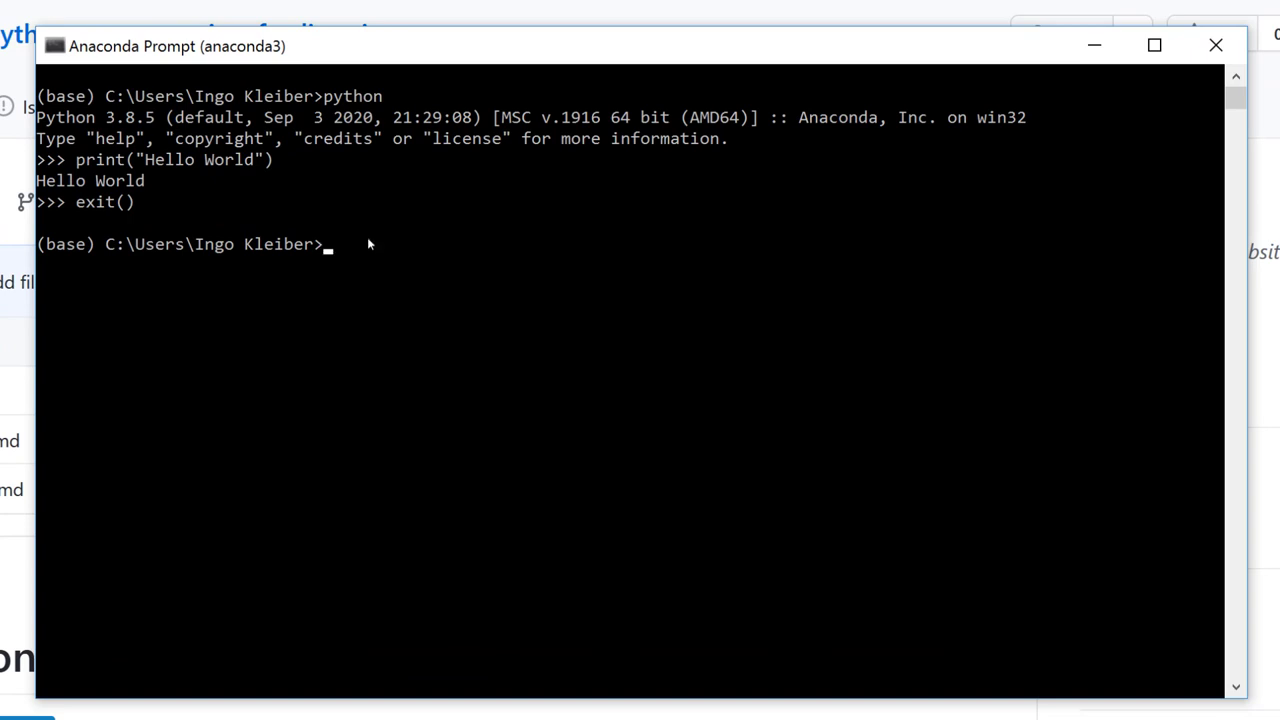
{"action": "type", "text": "git clone"}
{"action": "type", "text": "https://github.com/IngoKl/python-programming-for-linguists.git"}
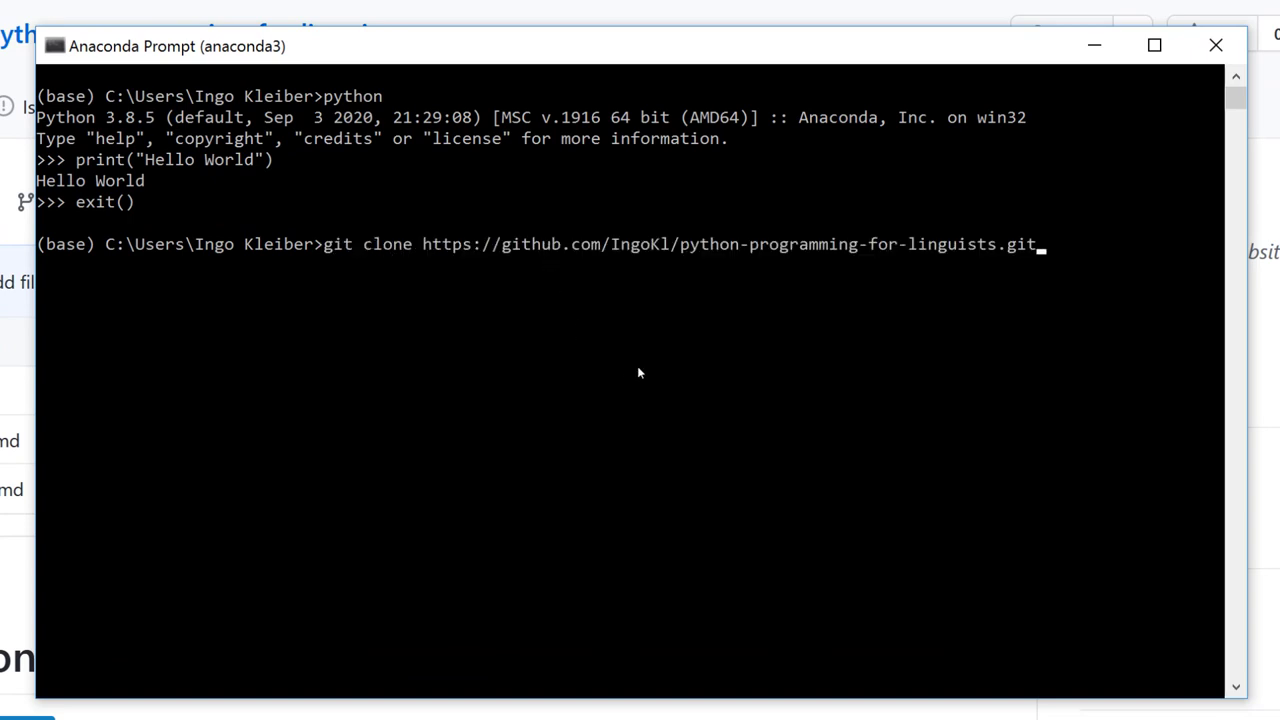
{"action": "key", "text": "Return"}
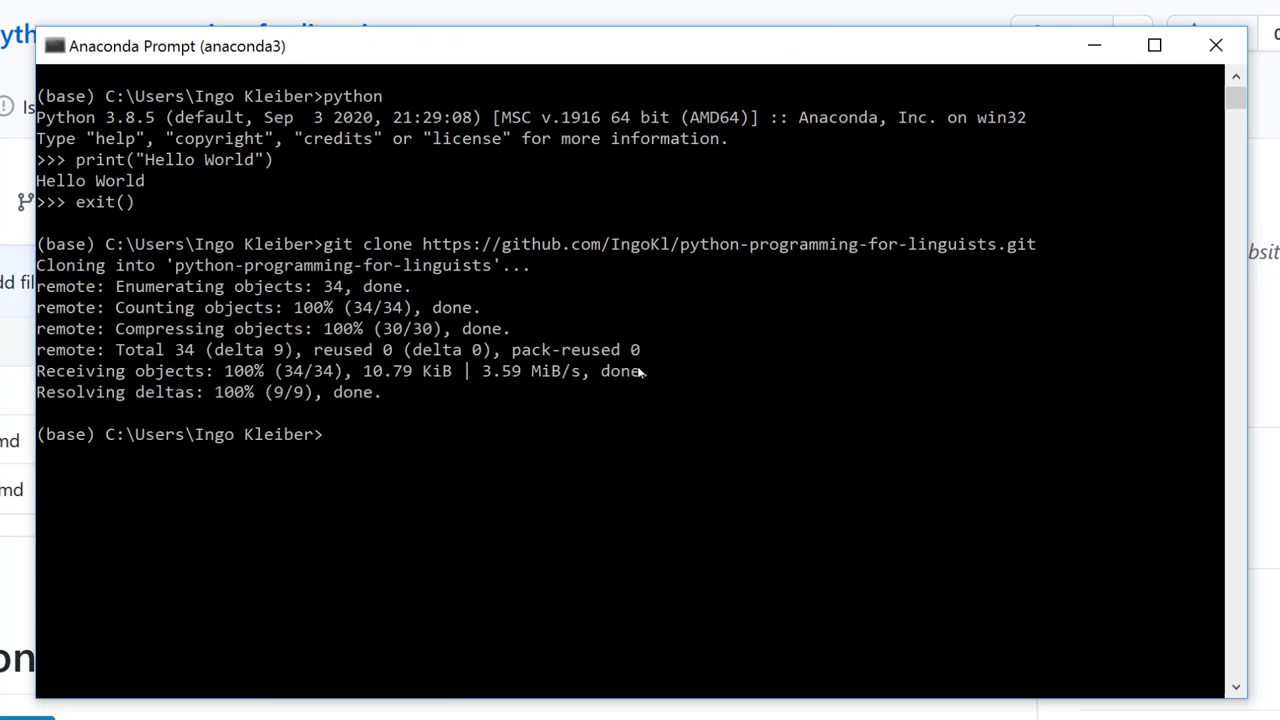
Change the working directory to the cloned python-programming-for-linguists folder, using name completion
{"action": "type", "text": "cd py"}
{"action": "key", "text": "Tab"}
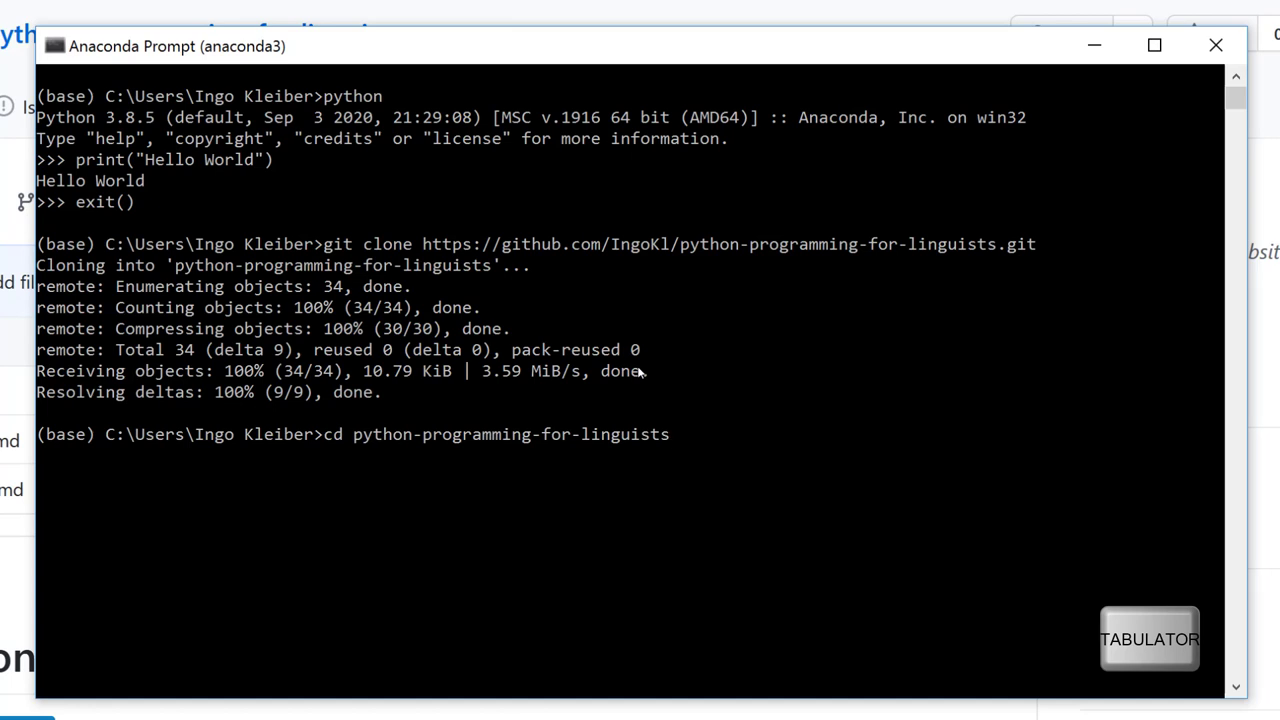
{"action": "key", "text": "BackSpace"}
{"action": "key", "text": "BackSpace"}
{"action": "key", "text": "BackSpace"}
{"action": "key", "text": "BackSpace"}
{"action": "key", "text": "BackSpace"}
{"action": "key", "text": "BackSpace"}
{"action": "key", "text": "BackSpace"}
{"action": "key", "text": "BackSpace"}
{"action": "key", "text": "BackSpace"}
{"action": "key", "text": "BackSpace"}
{"action": "key", "text": "BackSpace"}
{"action": "key", "text": "BackSpace"}
{"action": "key", "text": "BackSpace"}
{"action": "key", "text": "BackSpace"}
{"action": "key", "text": "BackSpace"}
{"action": "key", "text": "BackSpace"}
{"action": "key", "text": "BackSpace"}
{"action": "key", "text": "BackSpace"}
{"action": "key", "text": "BackSpace"}
{"action": "key", "text": "BackSpace"}
{"action": "key", "text": "BackSpace"}
{"action": "key", "text": "BackSpace"}
{"action": "key", "text": "BackSpace"}
{"action": "key", "text": "BackSpace"}
{"action": "key", "text": "BackSpace"}
{"action": "key", "text": "BackSpace"}
{"action": "key", "text": "BackSpace"}
{"action": "key", "text": "BackSpace"}
{"action": "key", "text": "BackSpace"}
{"action": "key", "text": "BackSpace"}
{"action": "type", "text": "ython"}
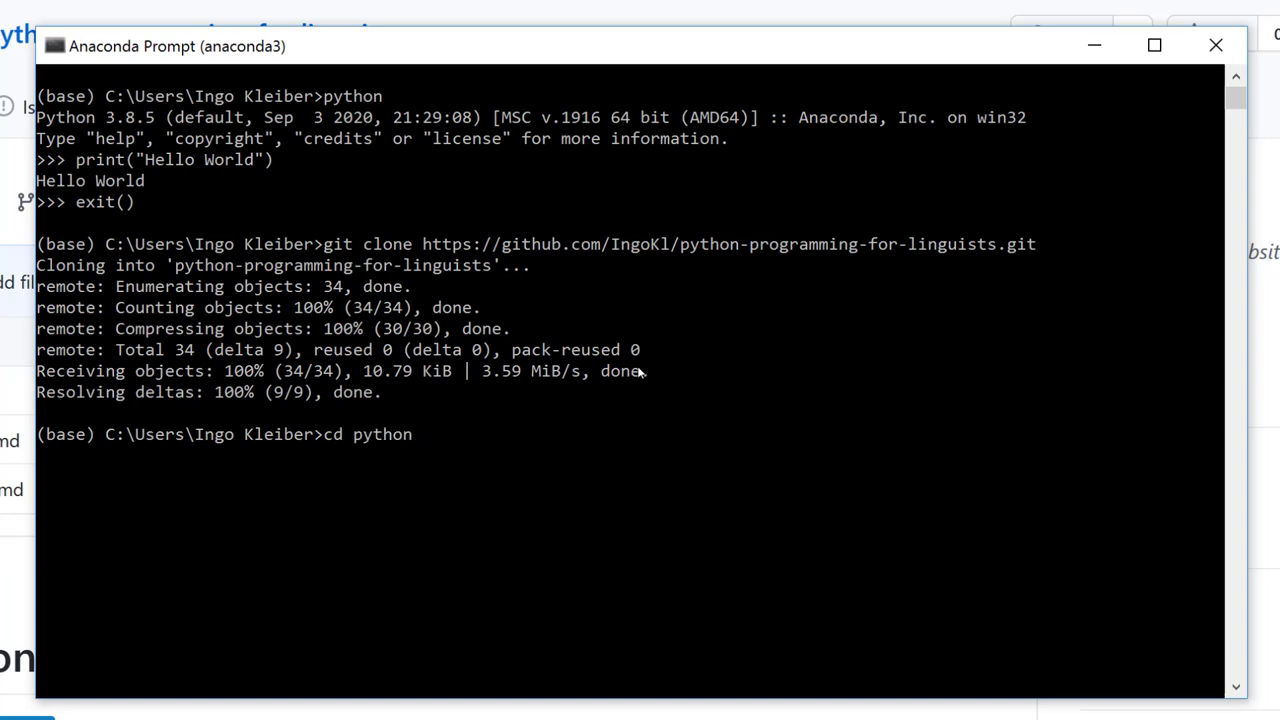
{"action": "key", "text": "Tab"}
{"action": "key", "text": "Return"}
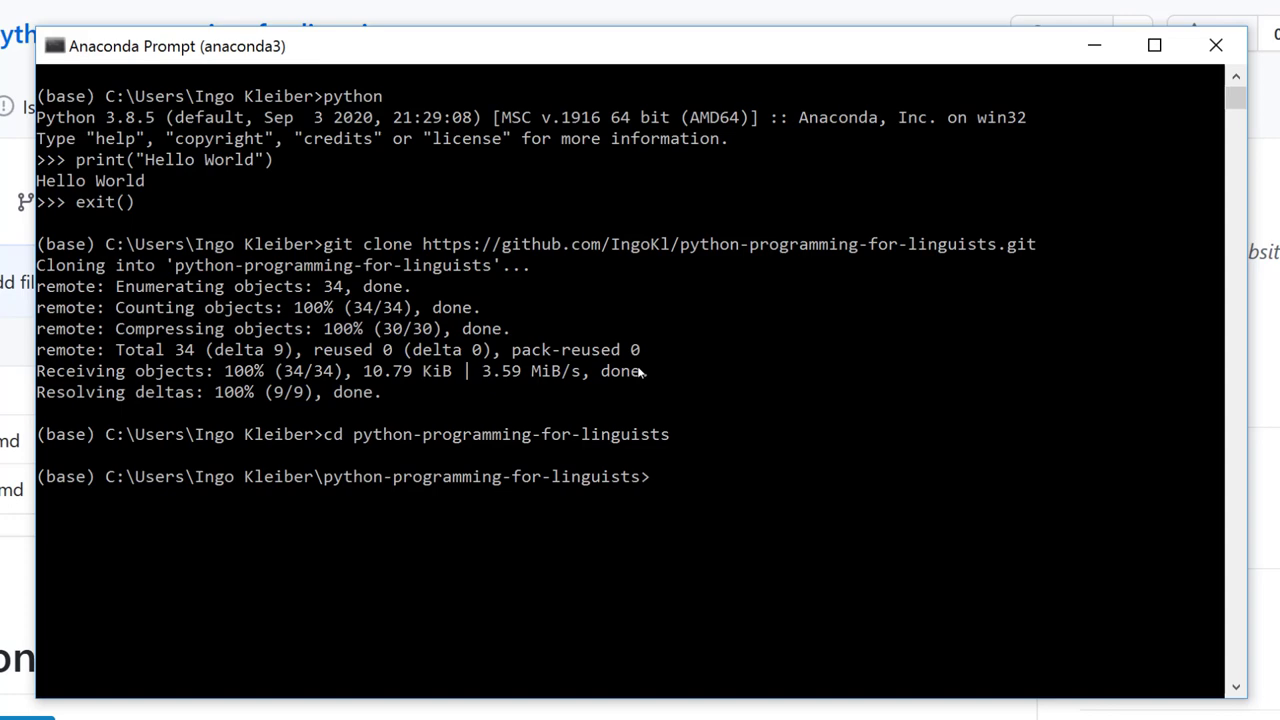
List the contents of the repository folder with dir, and do the same inside its 2020 subfolder
{"action": "type", "text": "dir"}
{"action": "key", "text": "Return"}
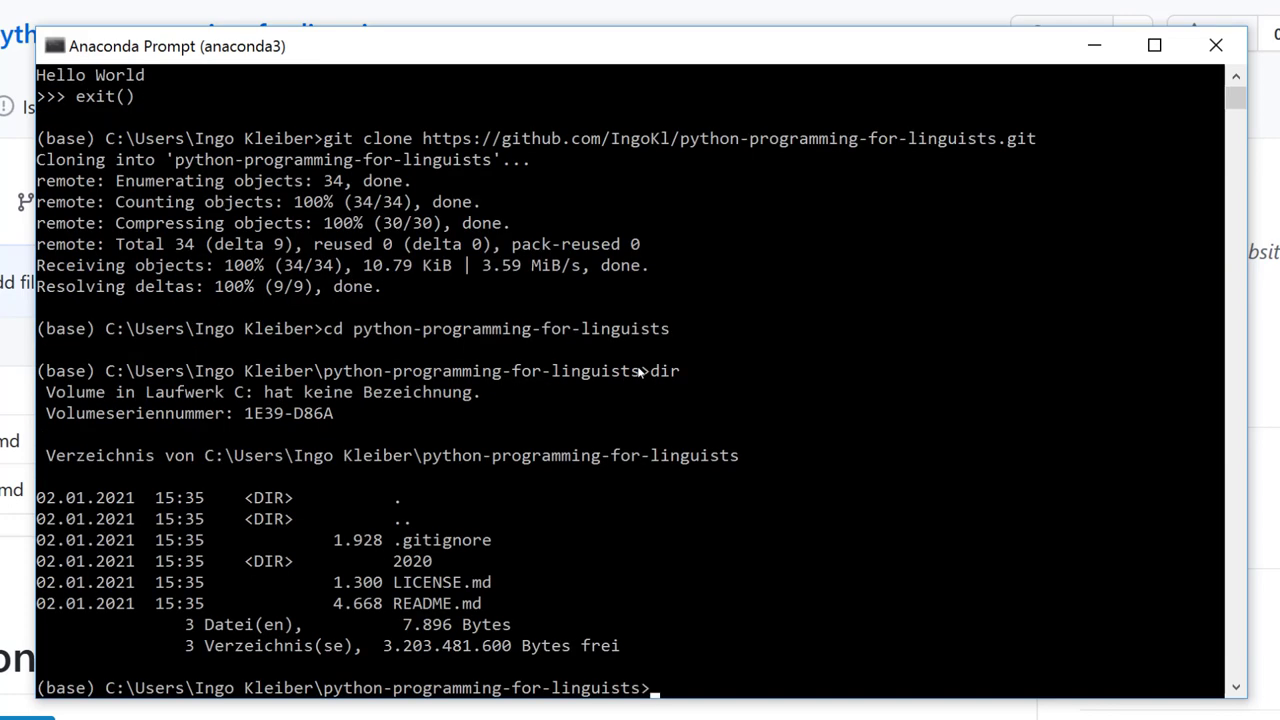
{"action": "type", "text": "cd 20"}
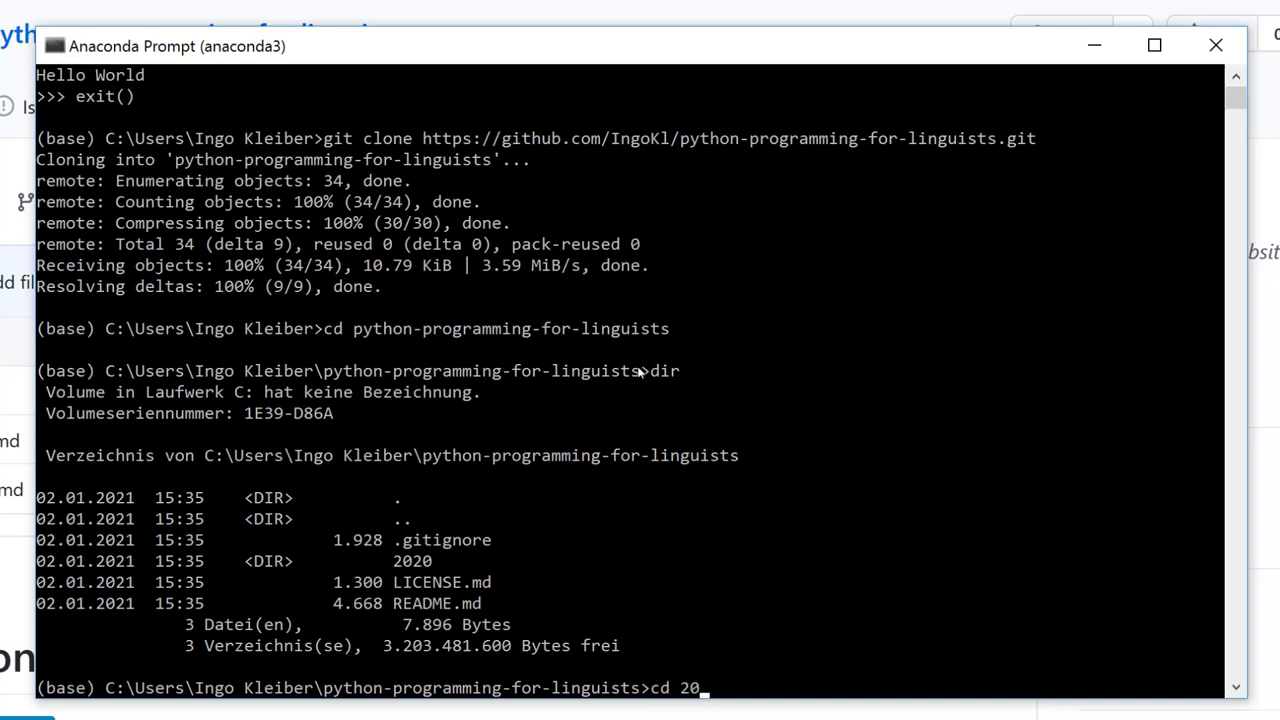
{"action": "type", "text": "20"}
{"action": "key", "text": "Return"}
{"action": "type", "text": "dir"}
{"action": "key", "text": "Return"}
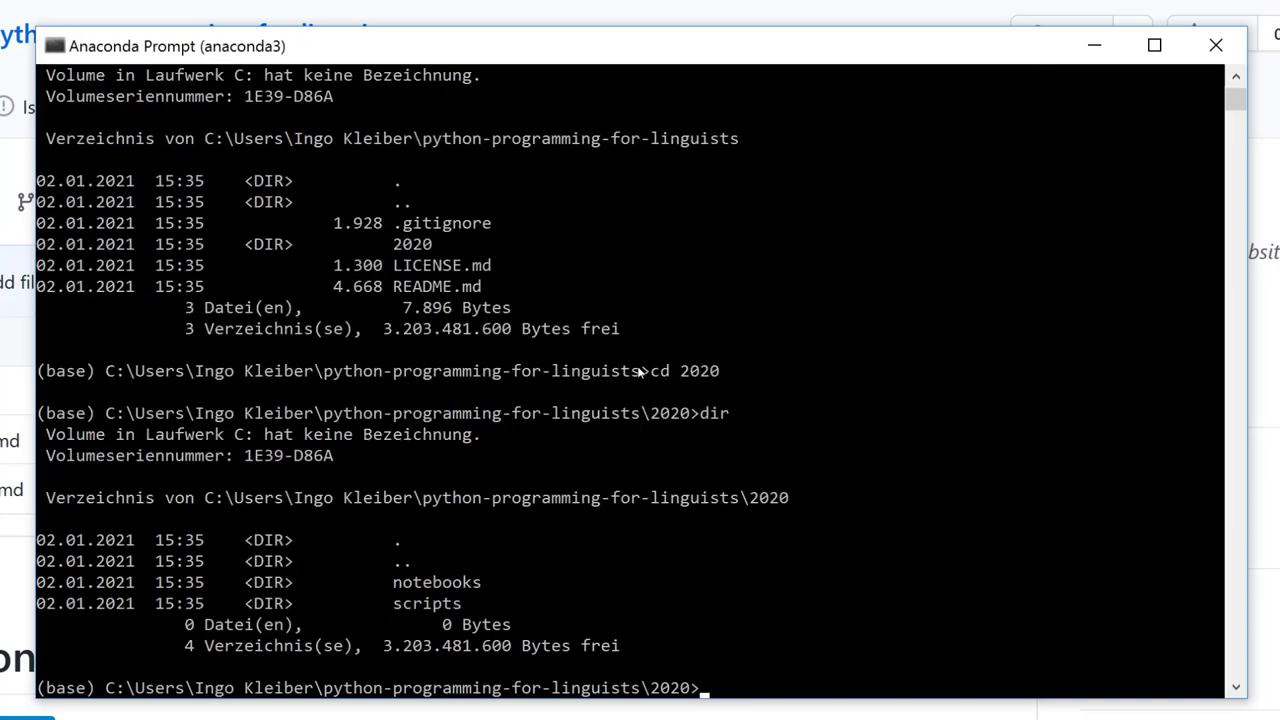
Change the working directory to the scripts subfolder and list its contents with dir
{"action": "type", "text": "cd scripts"}
{"action": "key", "text": "Return"}
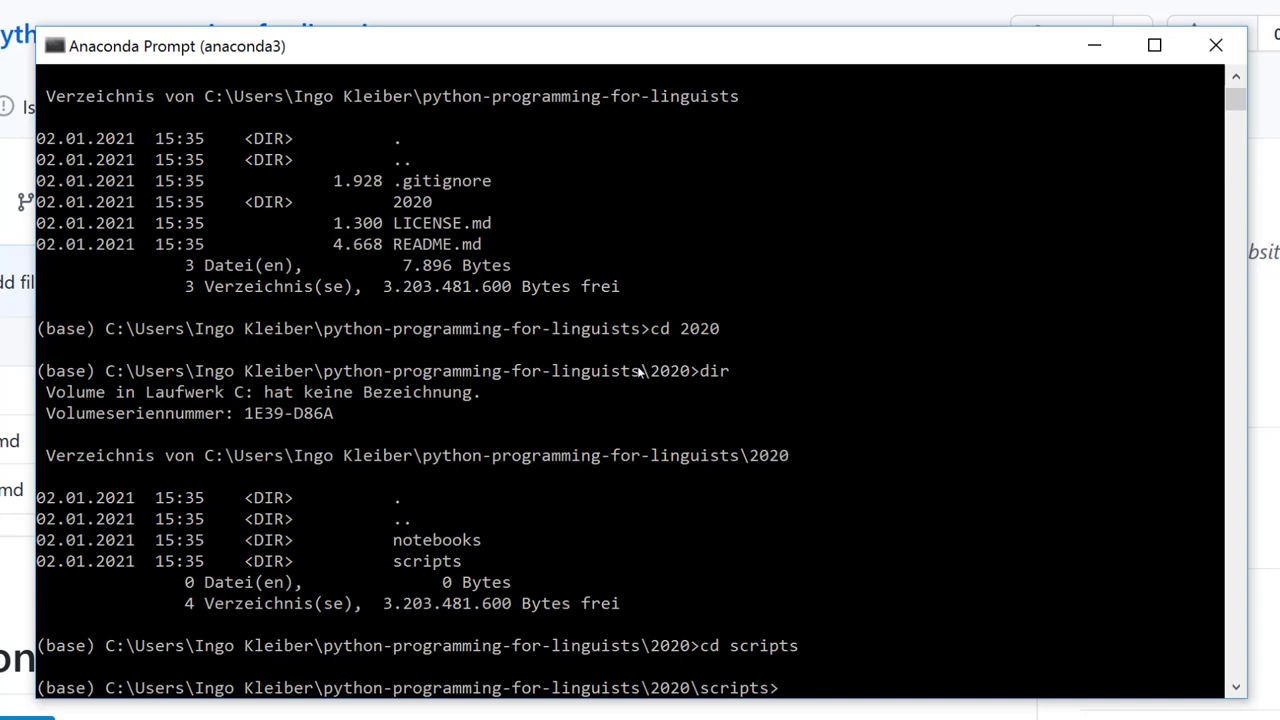
{"action": "type", "text": "dir"}
{"action": "key", "text": "Return"}
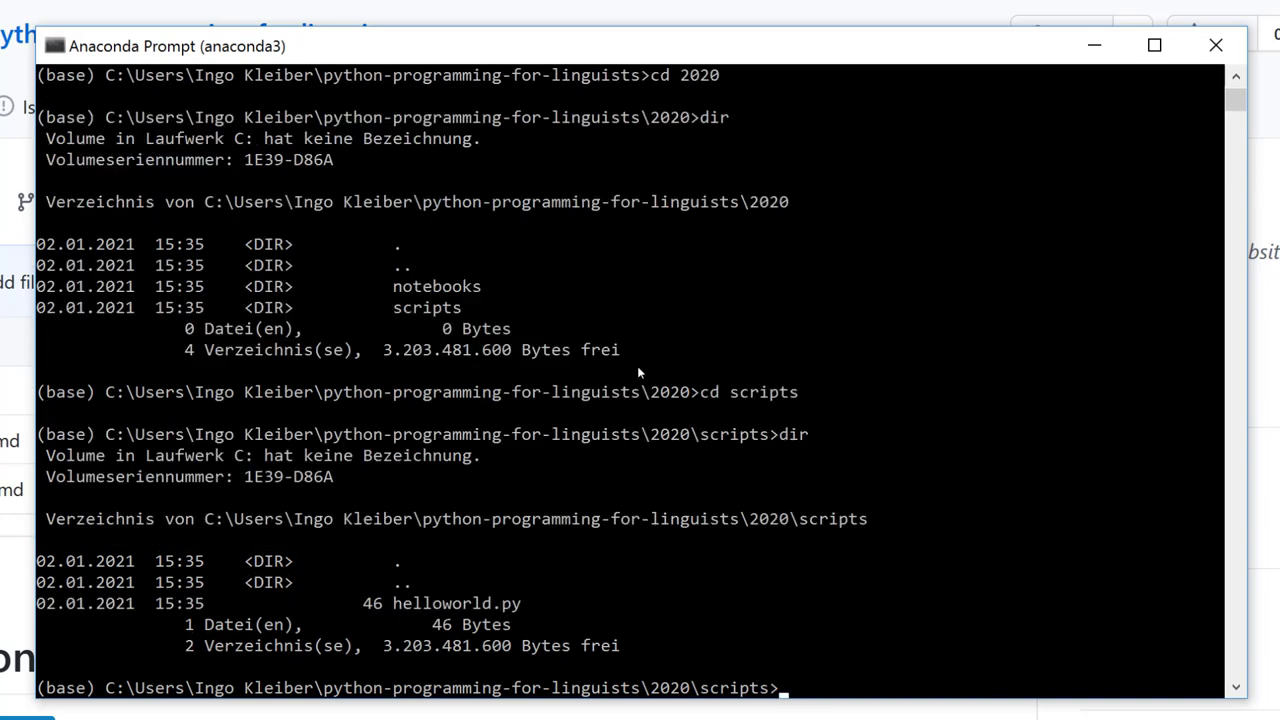
Run the helloworld.py script with Python from the scripts folder
{"action": "type", "text": "python he"}
{"action": "key", "text": "Tab"}
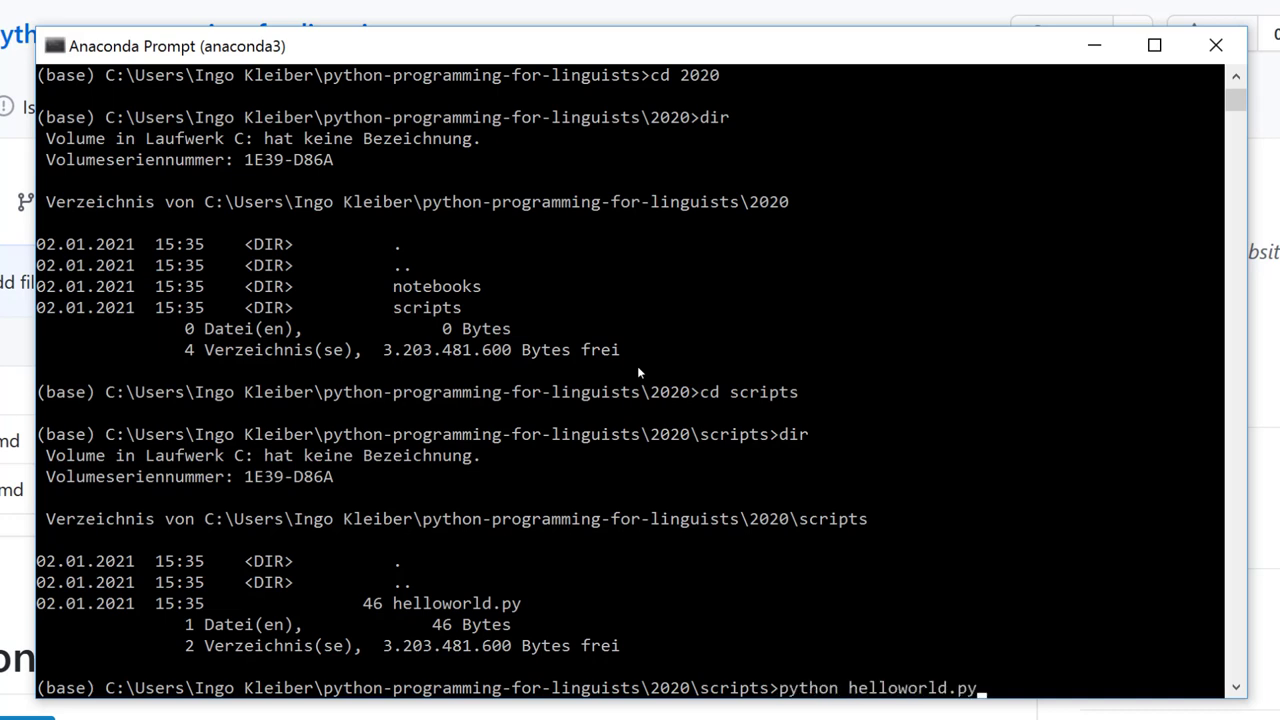
{"action": "key", "text": "Return"}
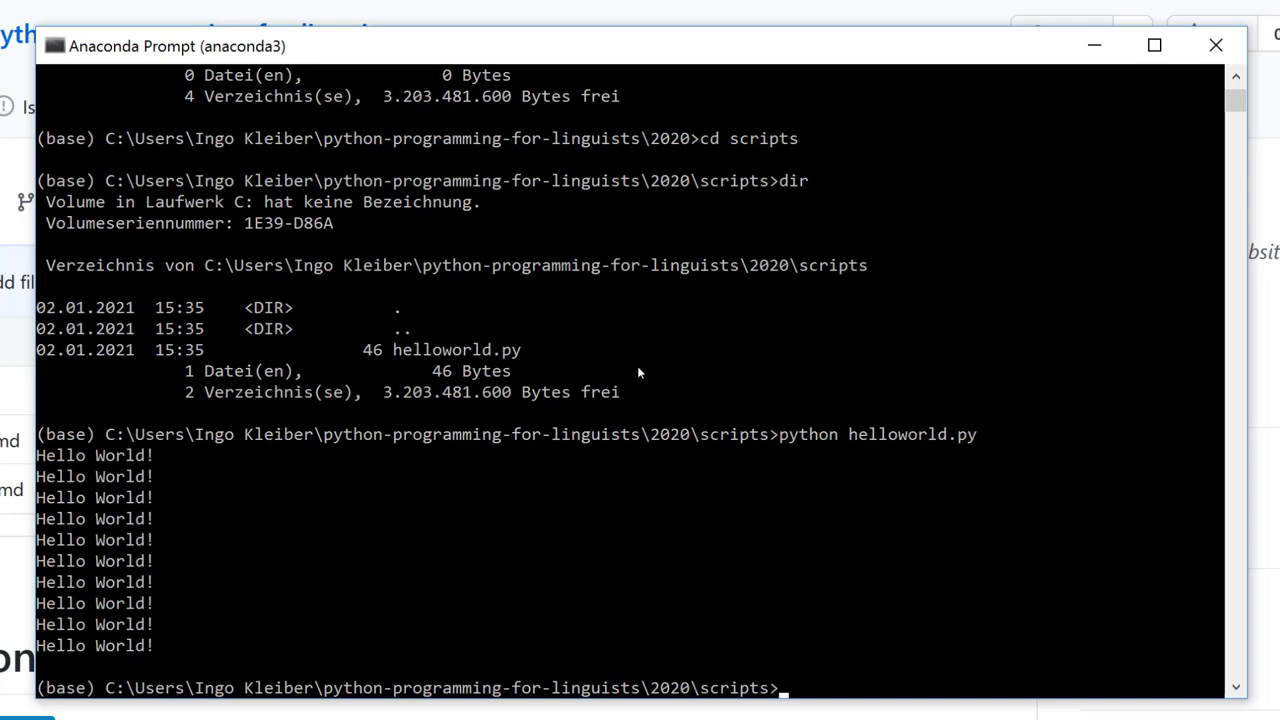
Start IPython, assign "Hello" to x and "World" to y, and output both with print(x, y)
{"action": "type", "text": "ipython"}
{"action": "key", "text": "Return"}
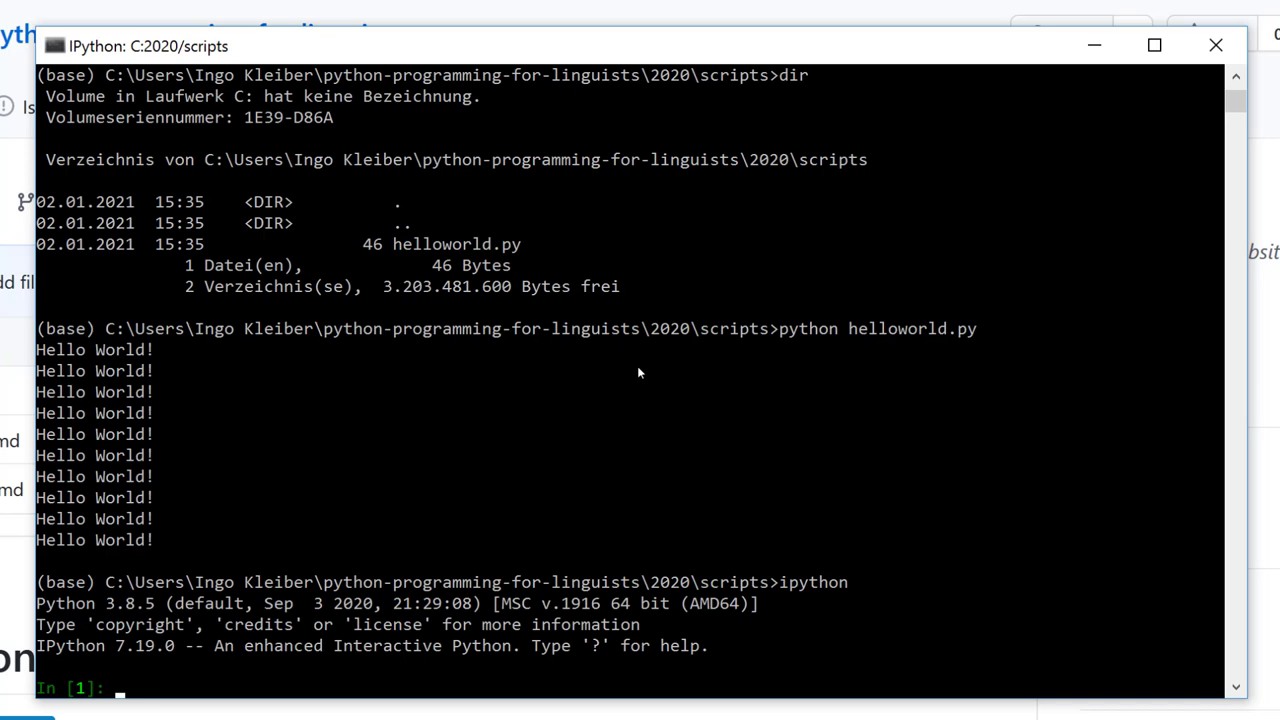
{"action": "type", "text": "x = \"Hello\""}
{"action": "key", "text": "Return"}
{"action": "type", "text": "y = \"World\""}
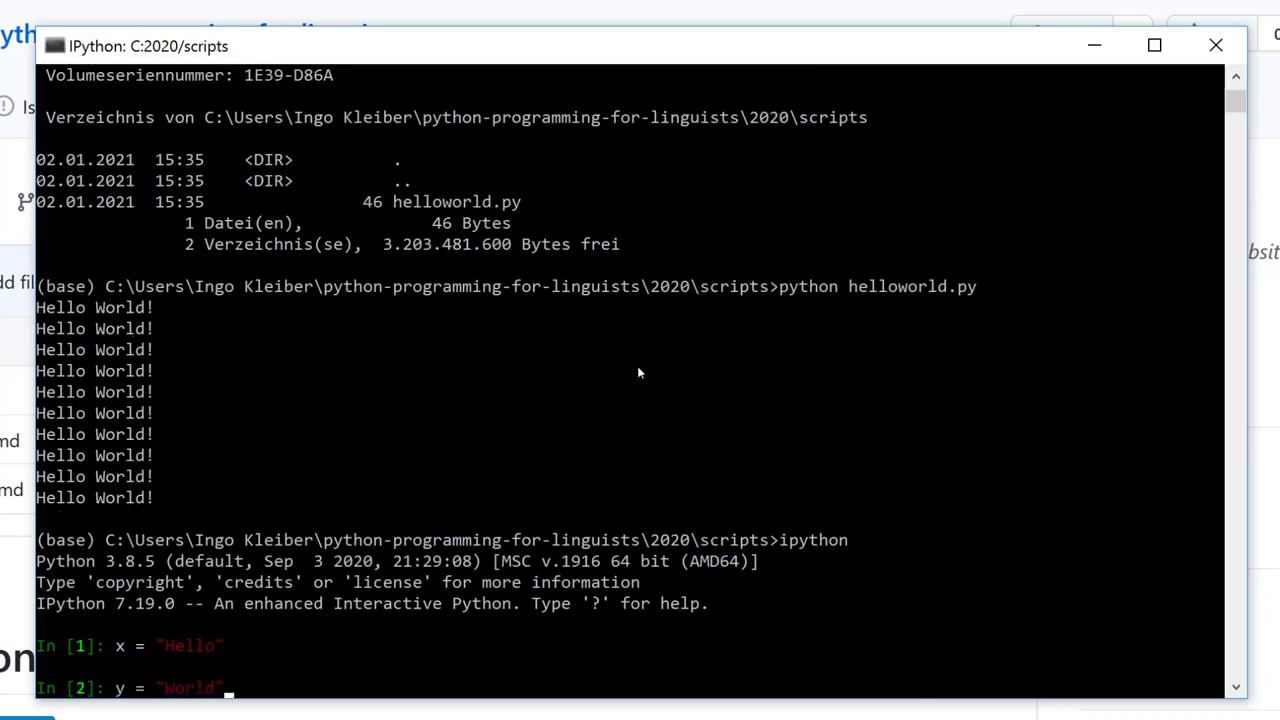
{"action": "key", "text": "Return"}
{"action": "type", "text": "print(x"}
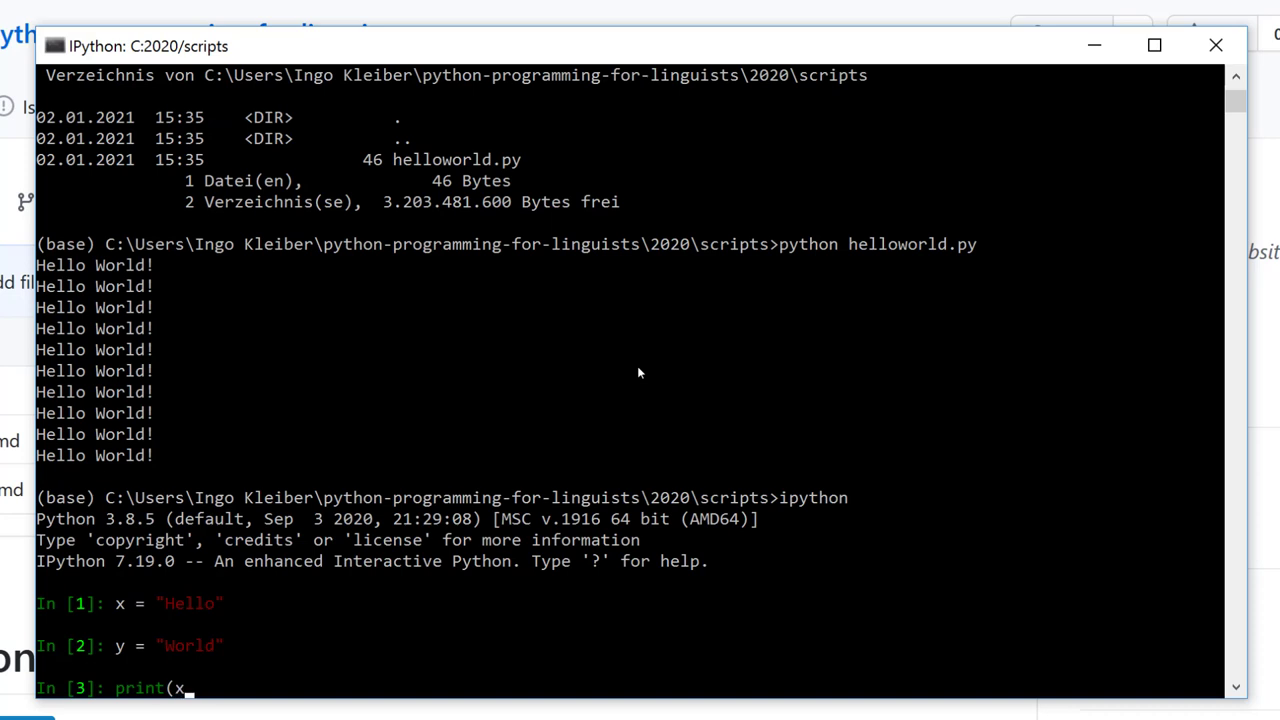
{"action": "type", "text": ", y)"}
{"action": "key", "text": "Return"}
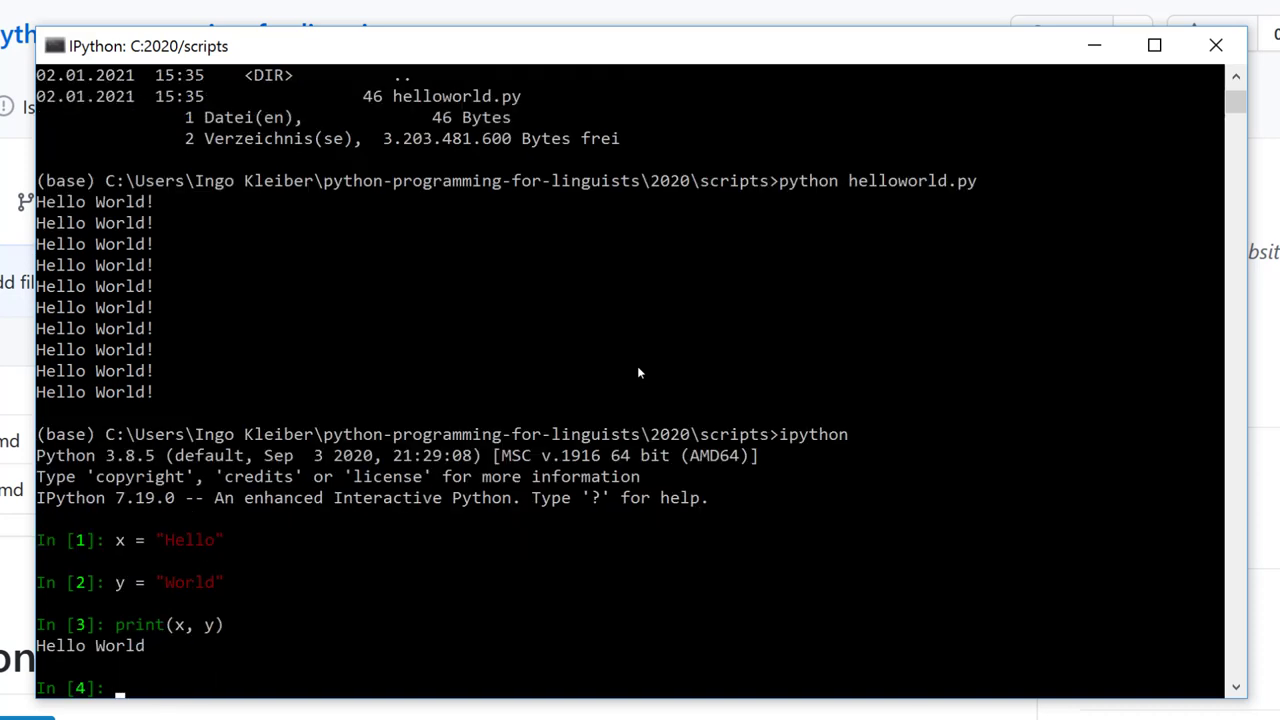
Evaluate the variable x in IPython and leave the session with exit()
{"action": "type", "text": "x"}
{"action": "key", "text": "Return"}
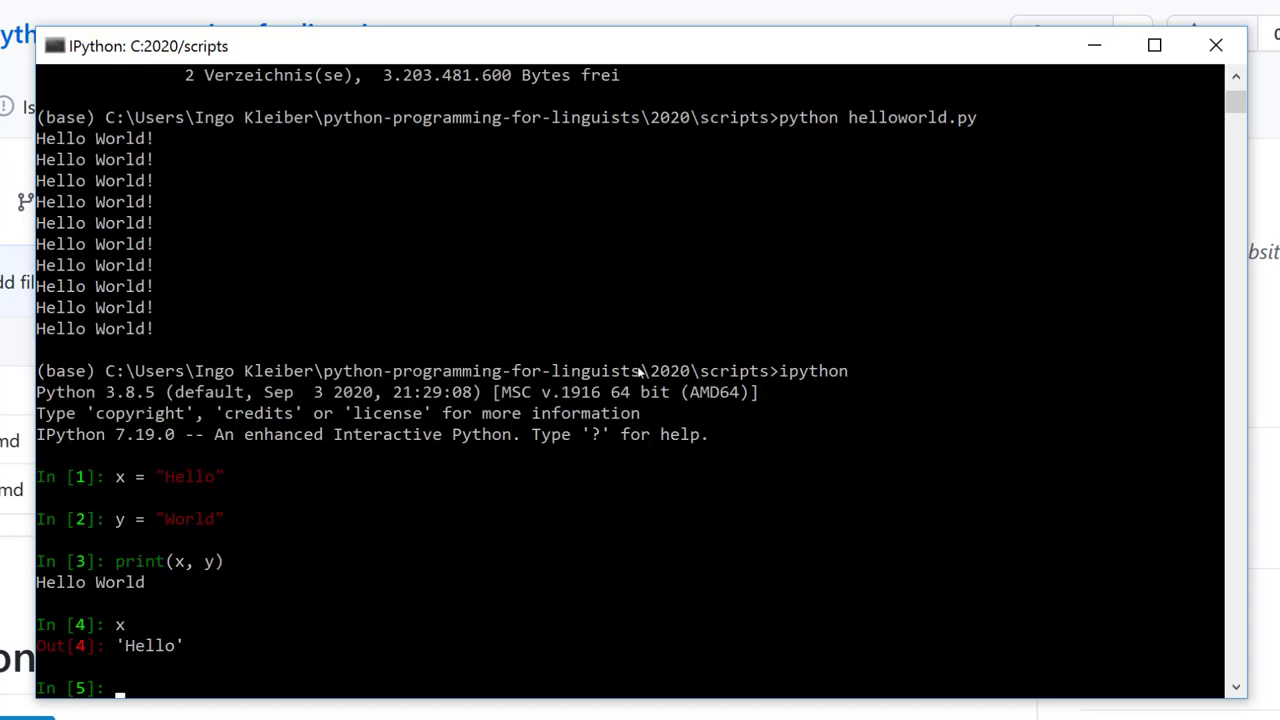
{"action": "type", "text": "exit()"}
{"action": "key", "text": "Return"}
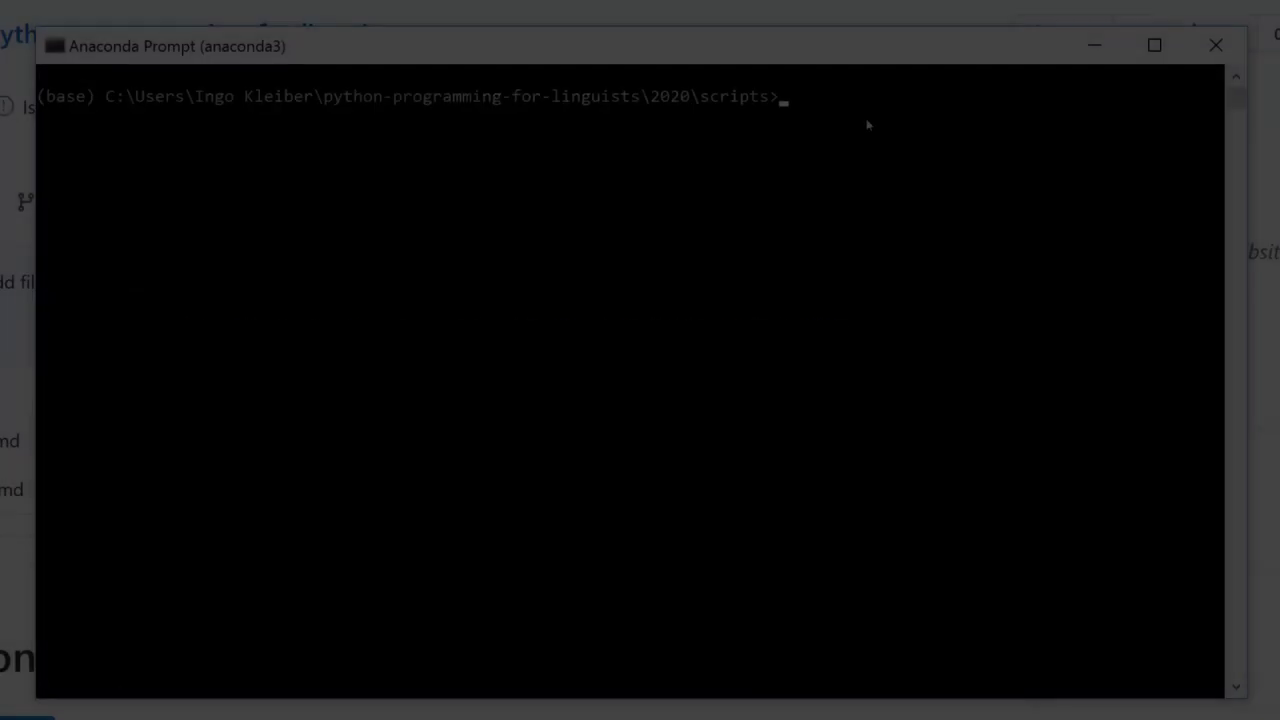
Change from the scripts folder to the sibling notebooks folder and clear the prompt's output with cls
{"action": "left_click", "coordinate": [870, 122]}
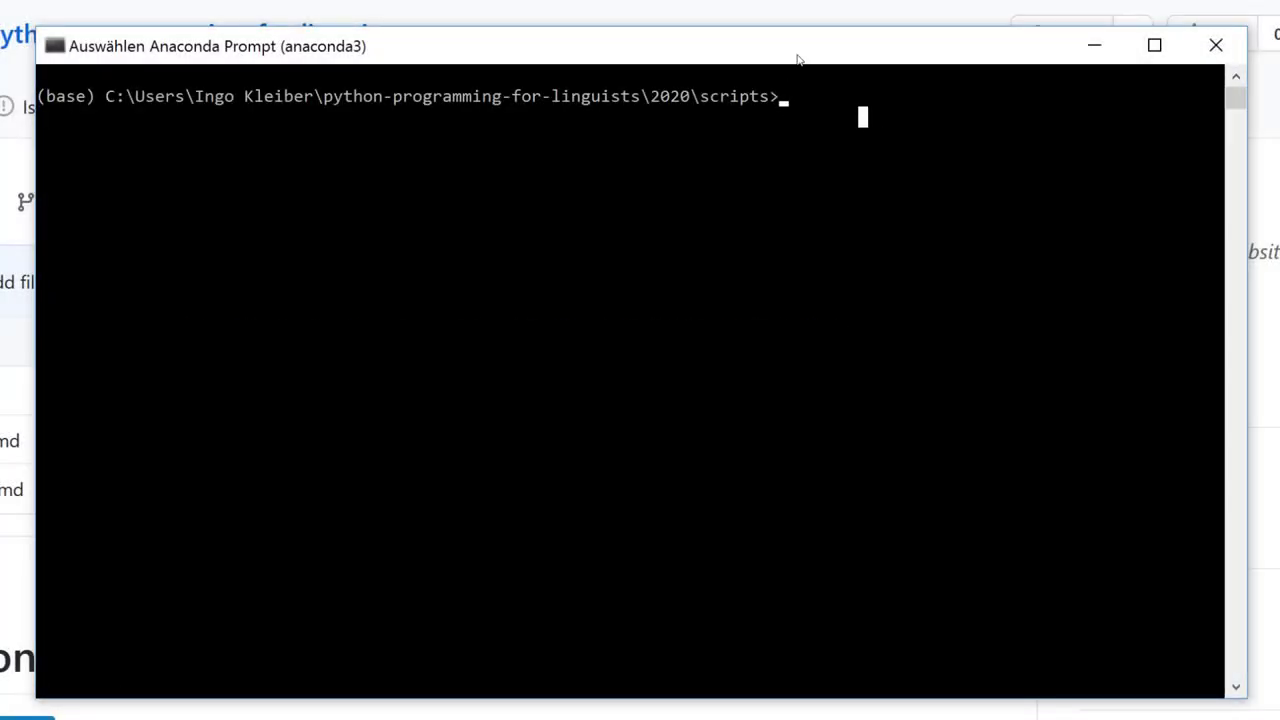
{"action": "left_click", "coordinate": [783, 98]}
{"action": "type", "text": "cd .."}
{"action": "key", "text": "Return"}
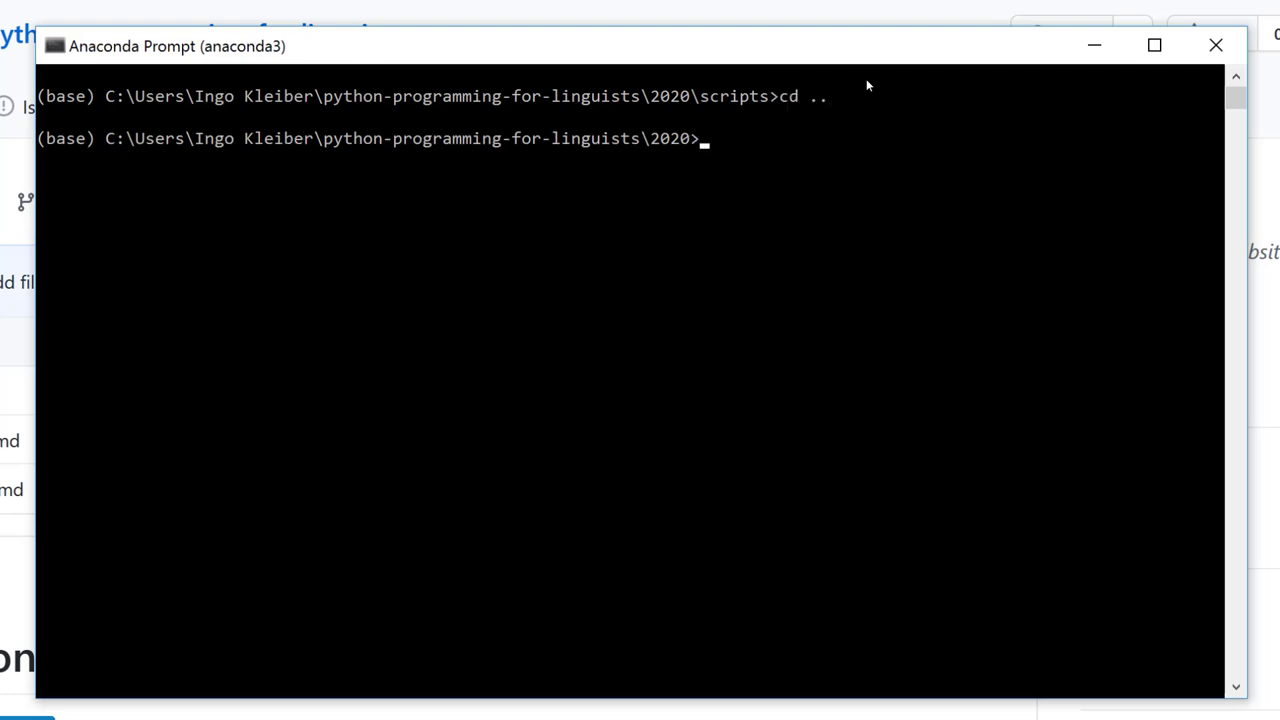
{"action": "type", "text": "cd notebooks"}
{"action": "key", "text": "Return"}
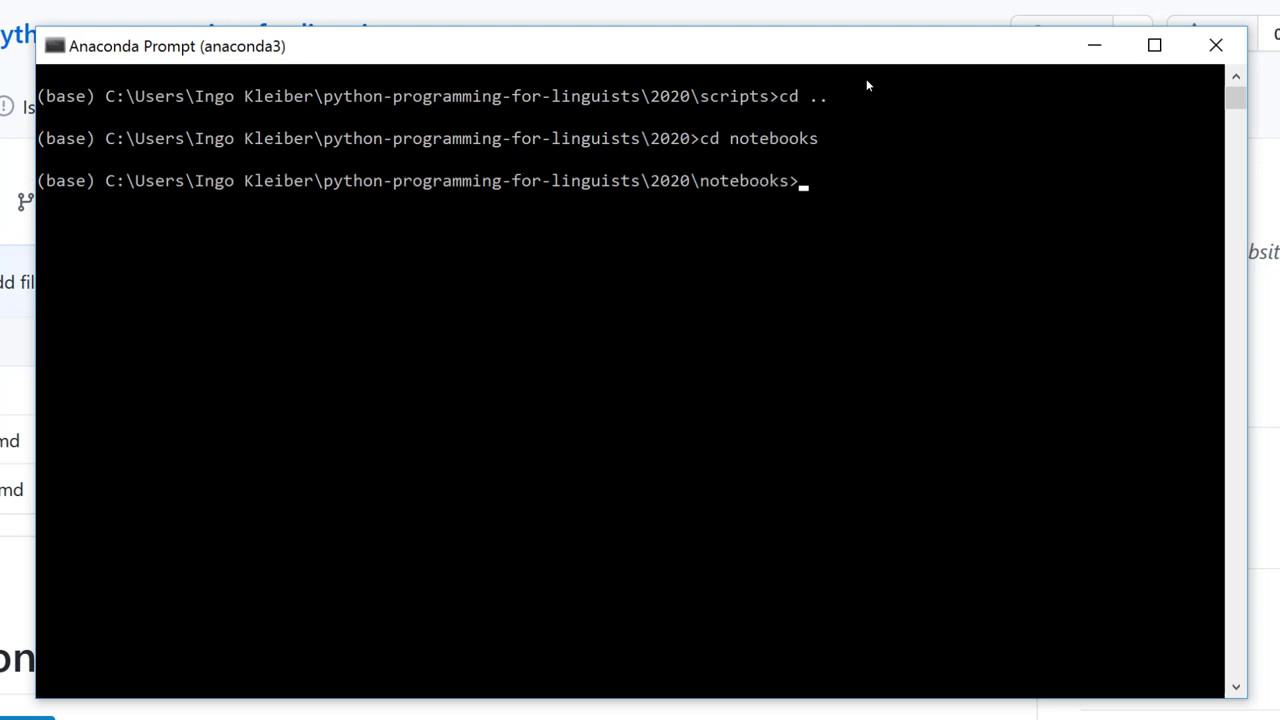
{"action": "type", "text": "cls"}
{"action": "key", "text": "Return"}
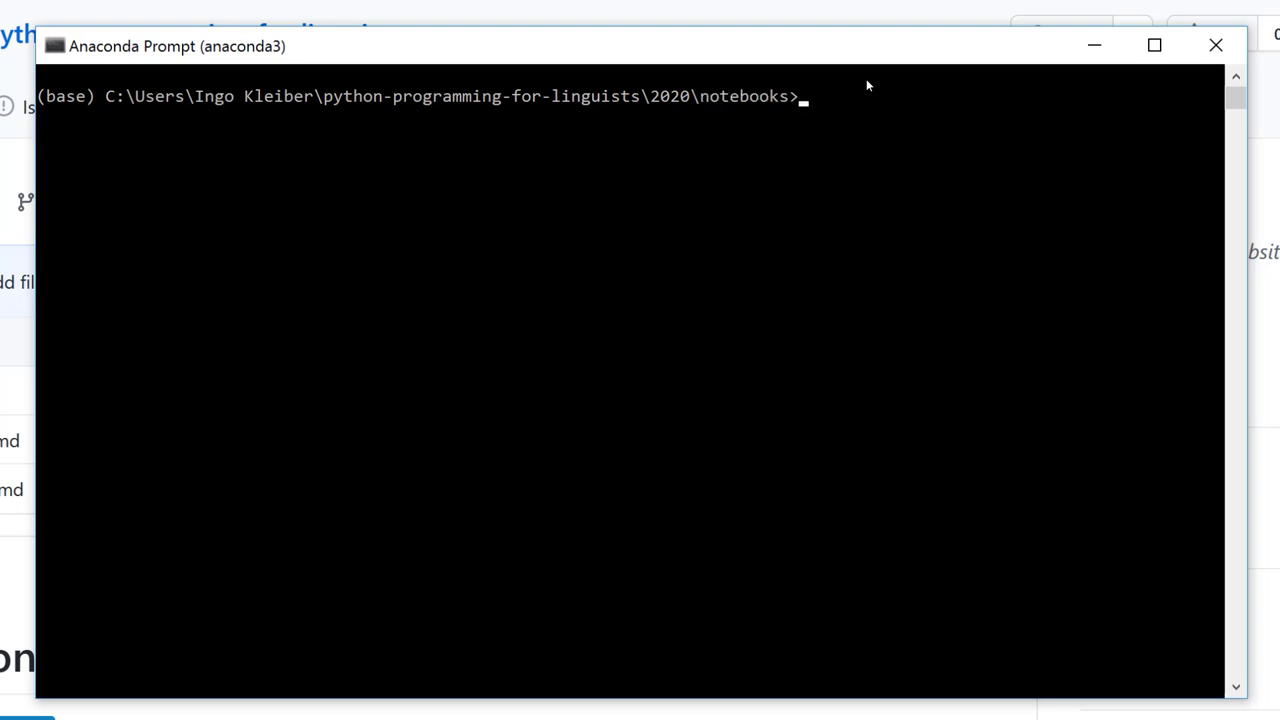
Launch Jupyter Notebook from the notebooks folder, open "00 - Python Programming for Absolute Beginners.ipynb" and enter its print code cell
{"action": "type", "text": "jupyter notebook"}
{"action": "key", "text": "Return"}
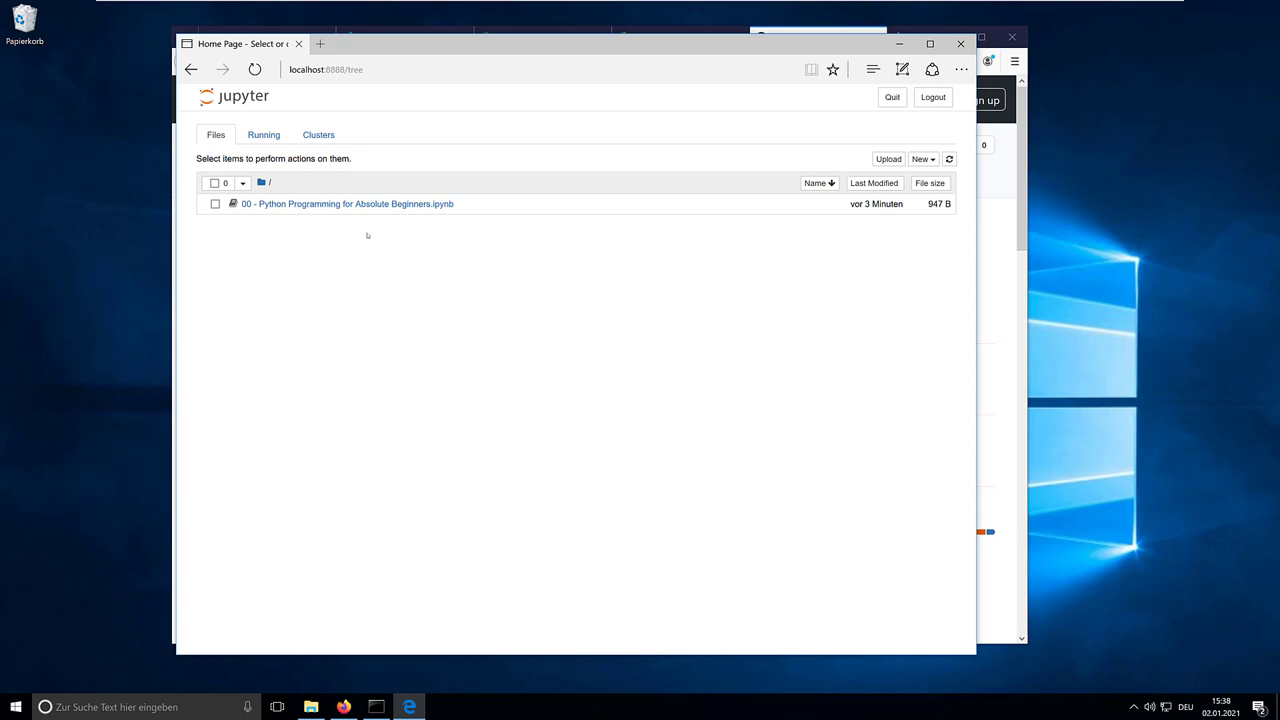
{"action": "left_click", "coordinate": [431, 205]}
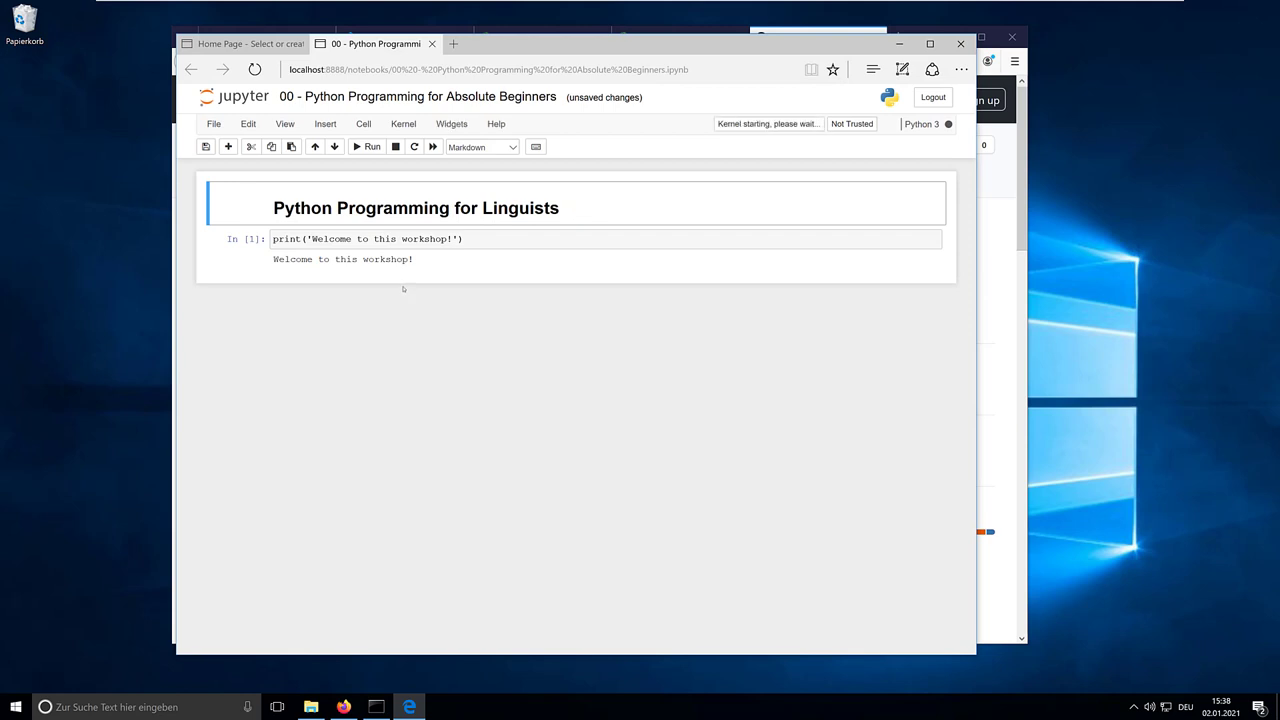
{"action": "left_click", "coordinate": [491, 245]}
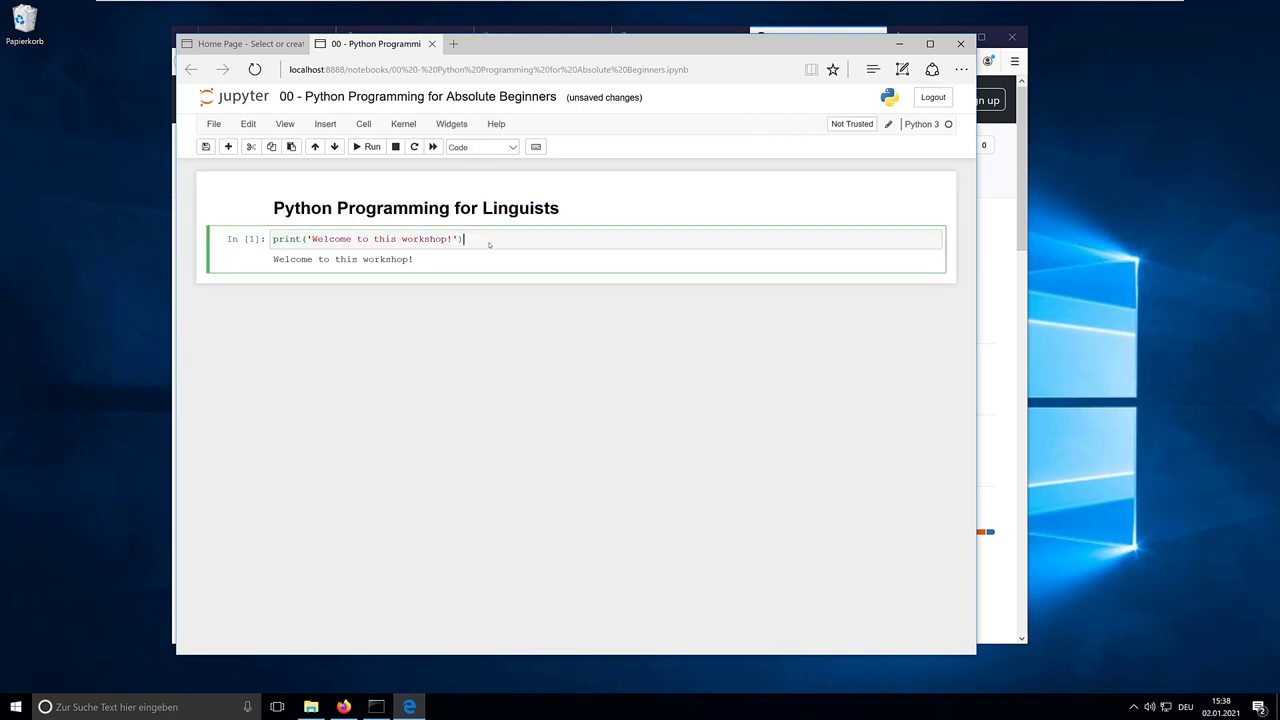
{"action": "key", "text": "Escape"}
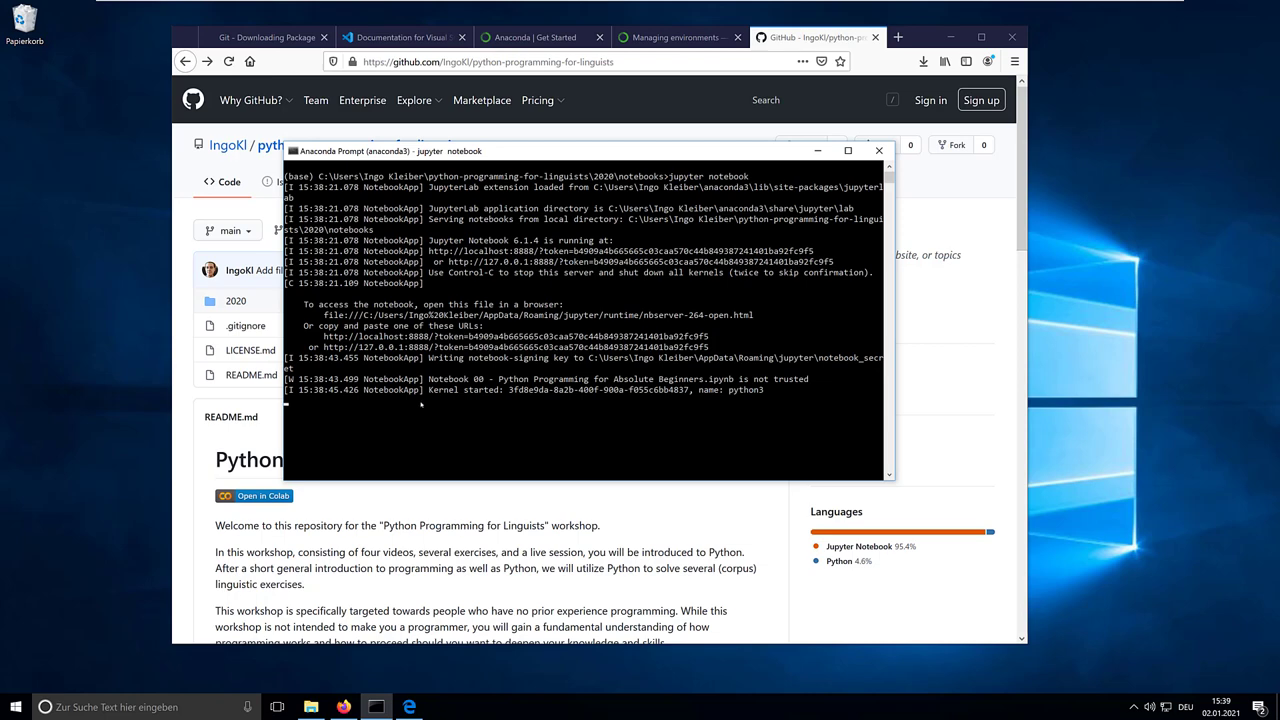
Find Visual Studio Code by searching Windows for "code", launch it and maximize its window
{"action": "left_click", "coordinate": [4, 706]}
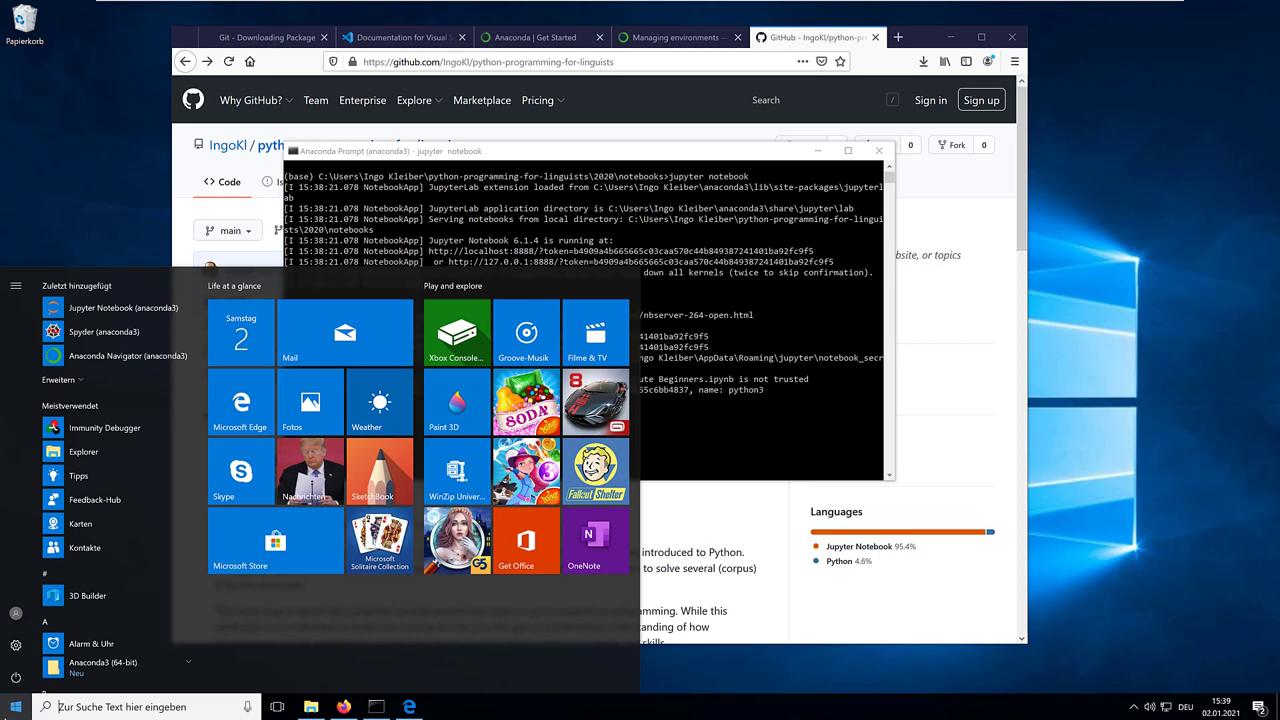
{"action": "type", "text": "code"}
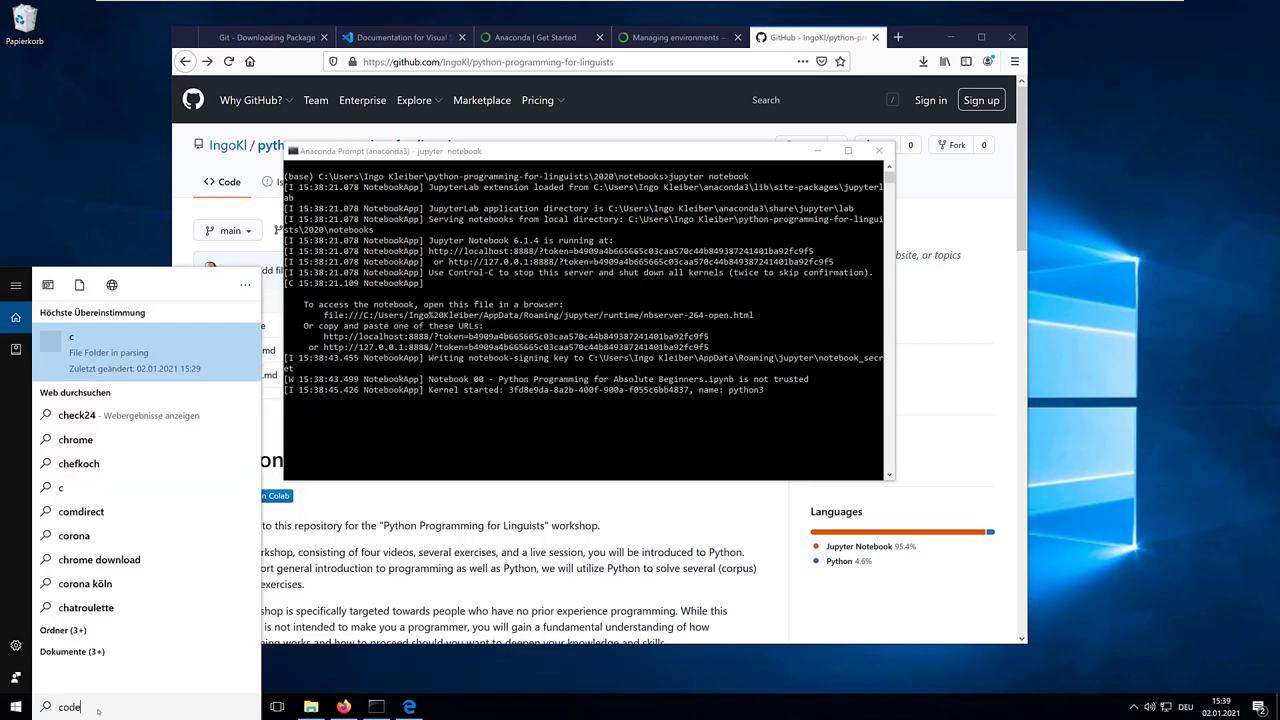
{"action": "left_click", "coordinate": [115, 345]}
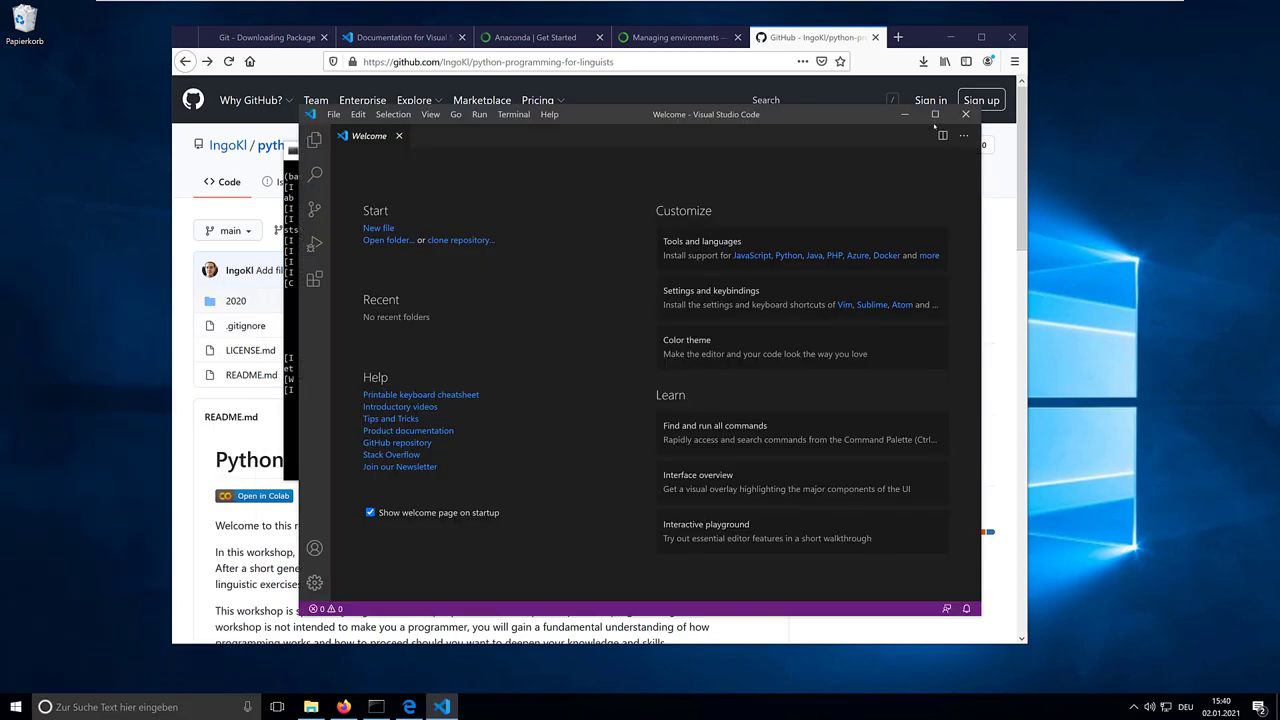
{"action": "left_click", "coordinate": [935, 114]}
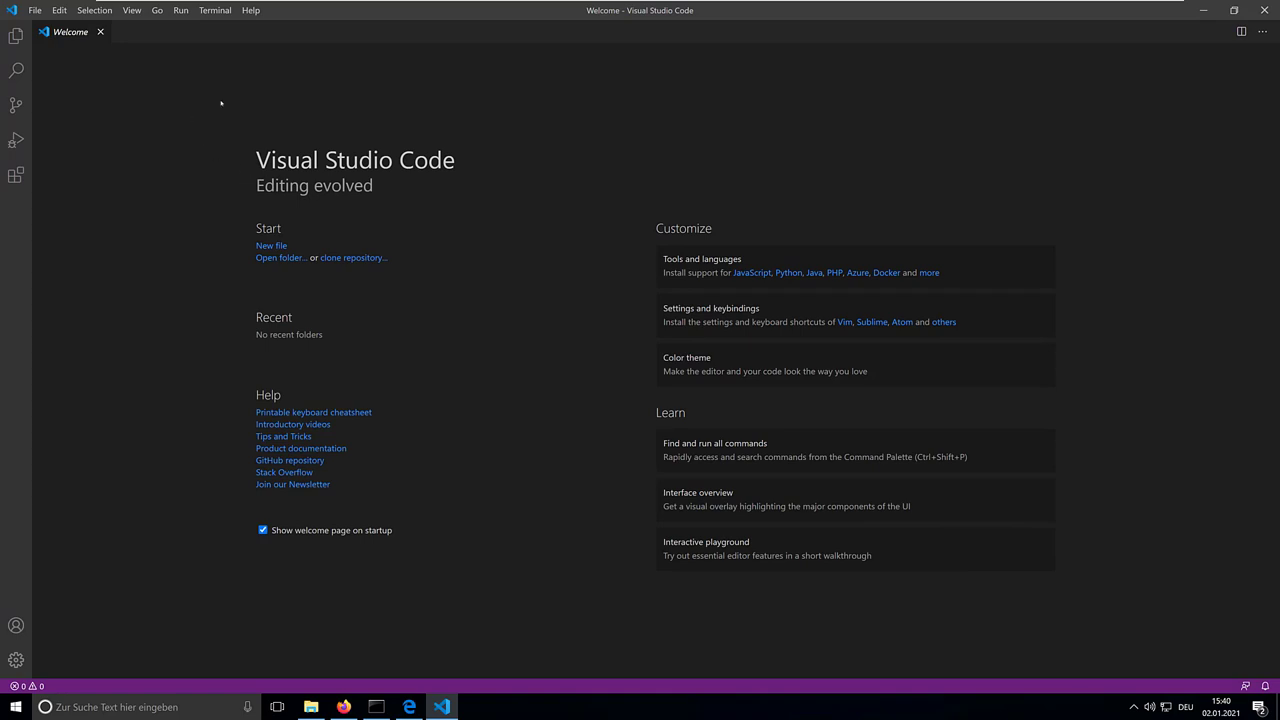
Open the file helloworld.py from python-programming-for-linguists\2020\scripts in Visual Studio Code
{"action": "left_click", "coordinate": [37, 12]}
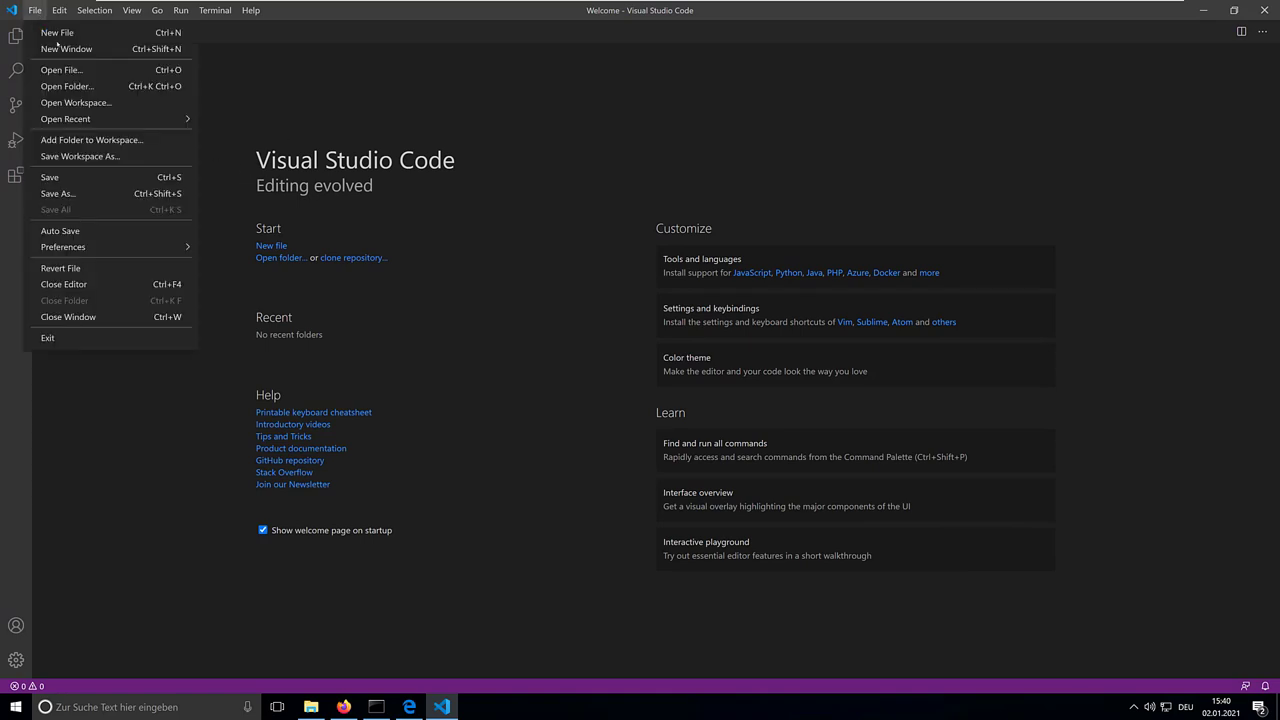
{"action": "left_click", "coordinate": [62, 66]}
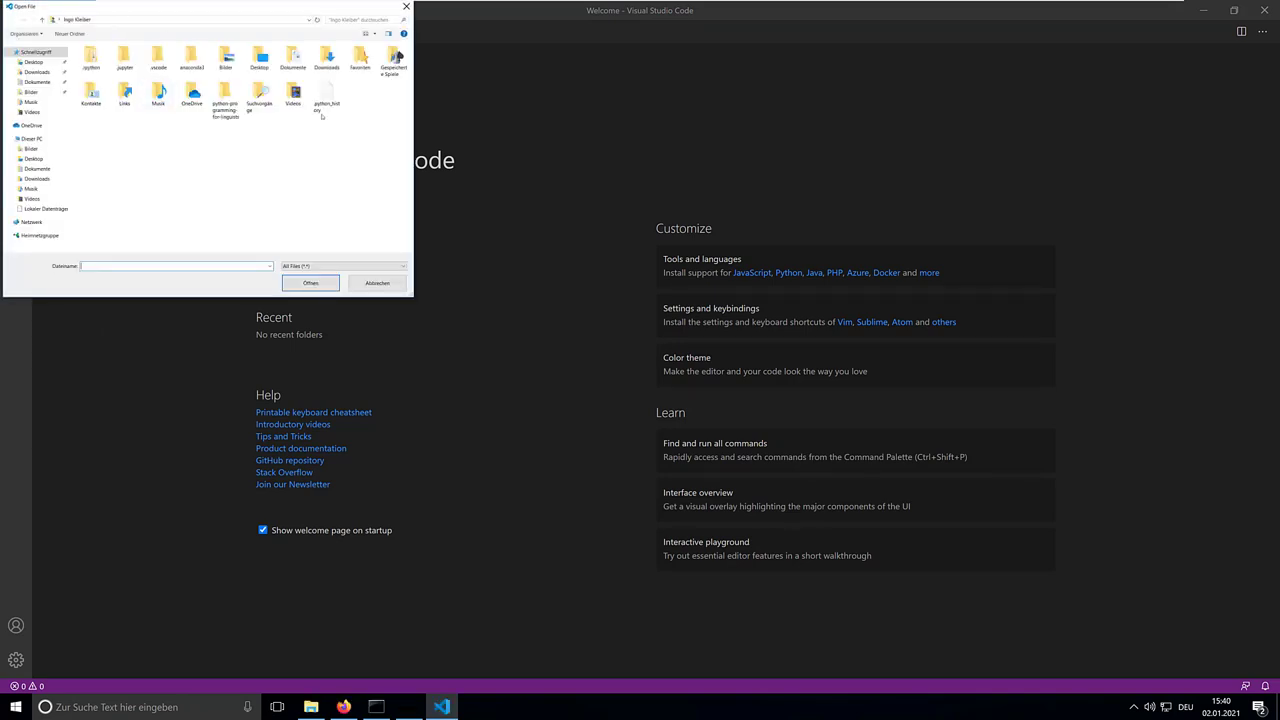
{"action": "left_click_drag", "start_coordinate": [115, 14], "coordinate": [327, 122]}
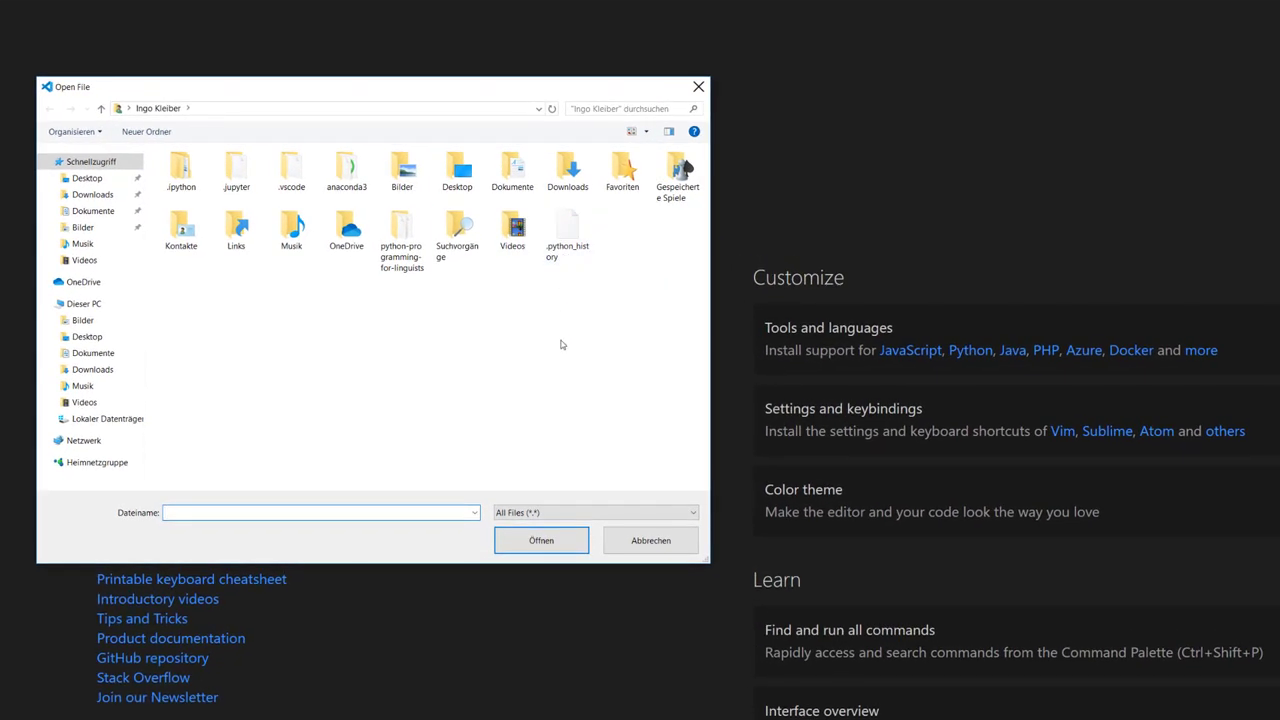
{"action": "double_click", "coordinate": [426, 210]}
{"action": "double_click", "coordinate": [182, 172]}
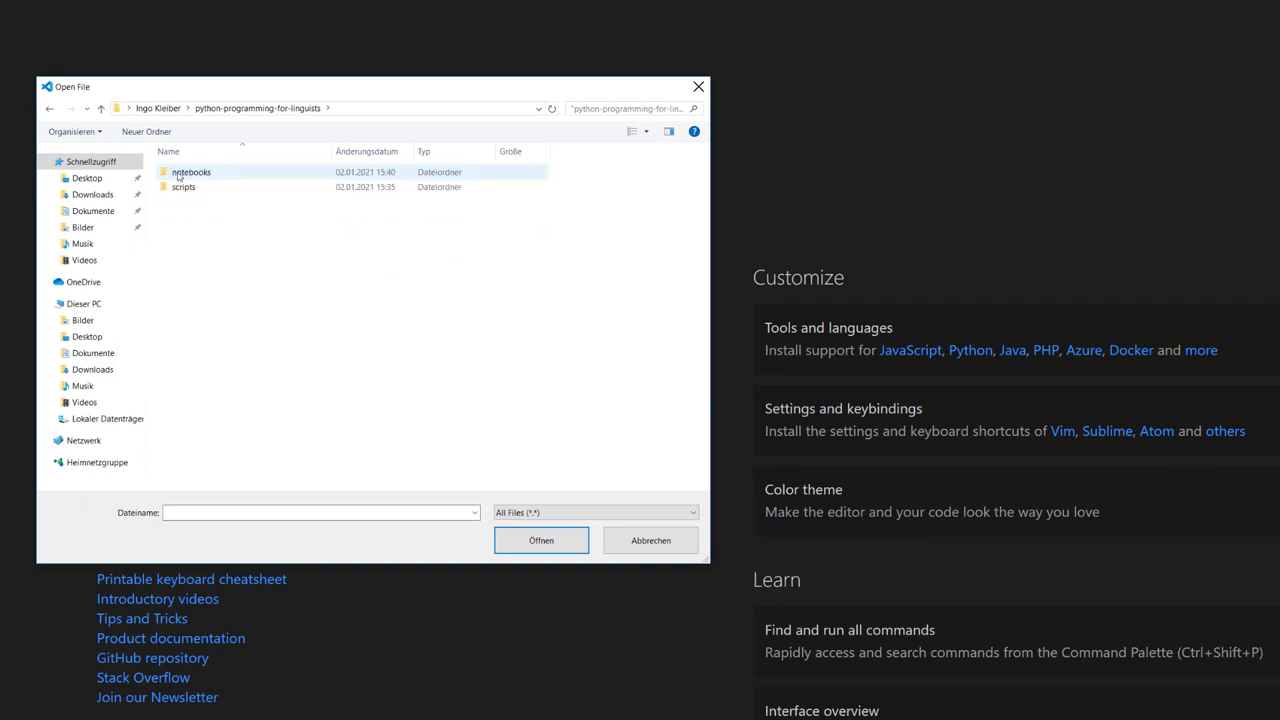
{"action": "double_click", "coordinate": [217, 187]}
{"action": "double_click", "coordinate": [188, 172]}
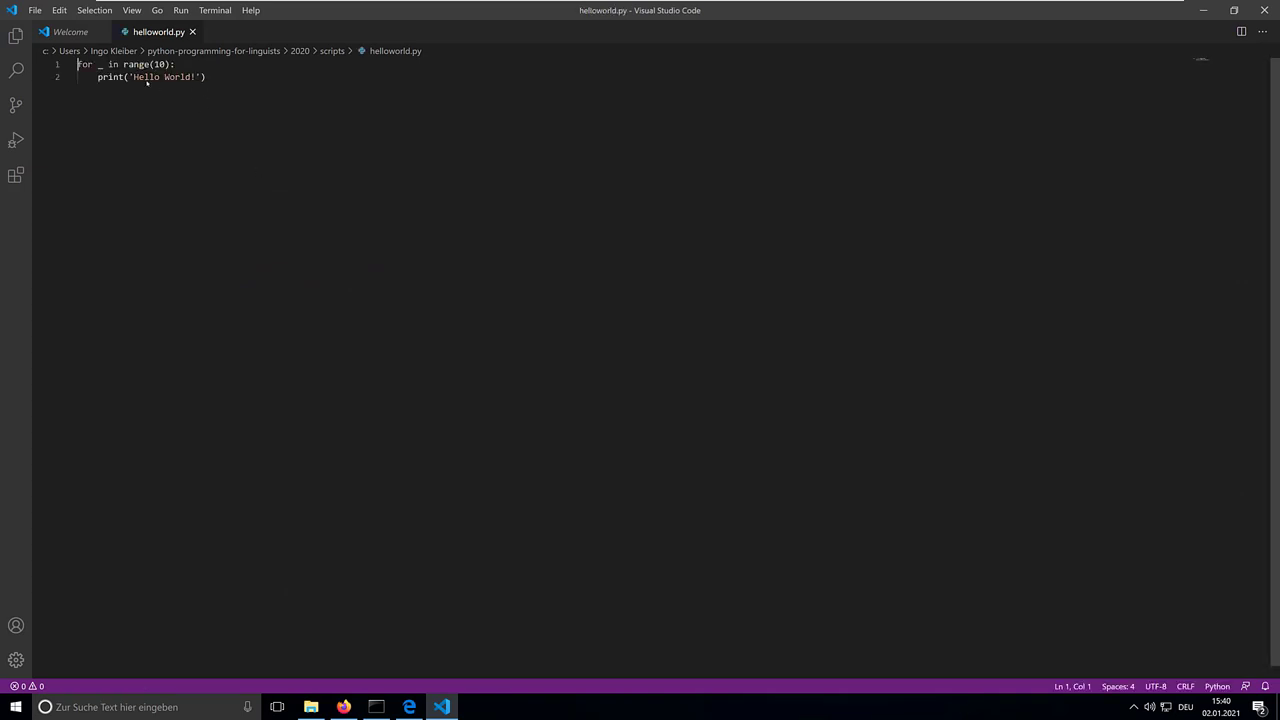
Install the recommended Python extension offered for the open helloworld.py file
{"action": "key", "text": "ctrl+plus"}
{"action": "key", "text": "ctrl+End"}
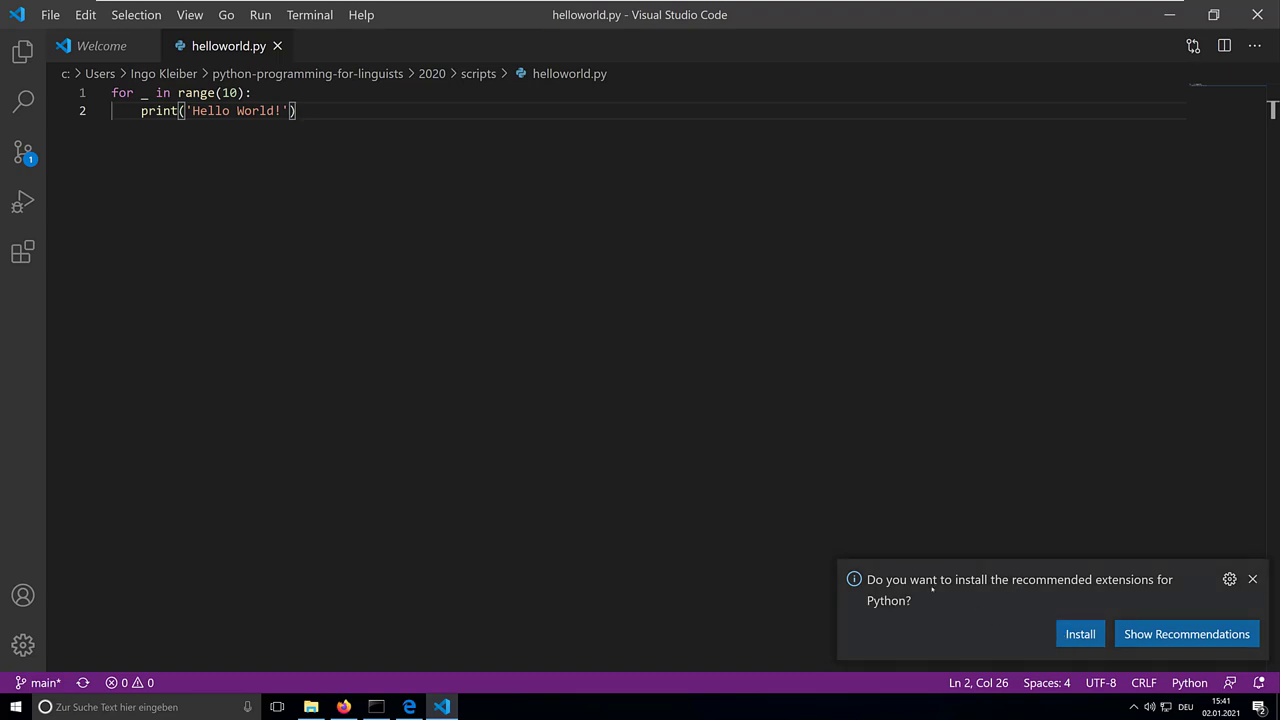
{"action": "left_click", "coordinate": [1080, 634]}
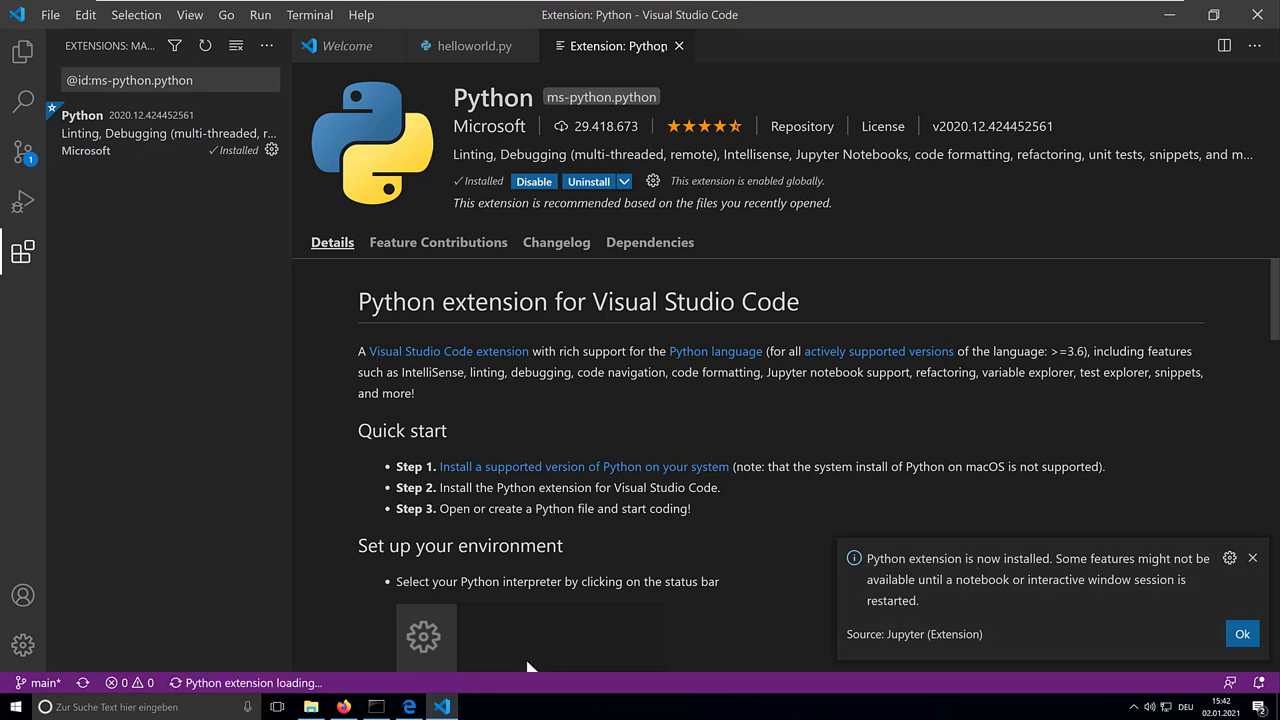
Select the Python 3.8.5 64-bit (conda) interpreter for helloworld.py and run the script
{"action": "left_click", "coordinate": [490, 50]}
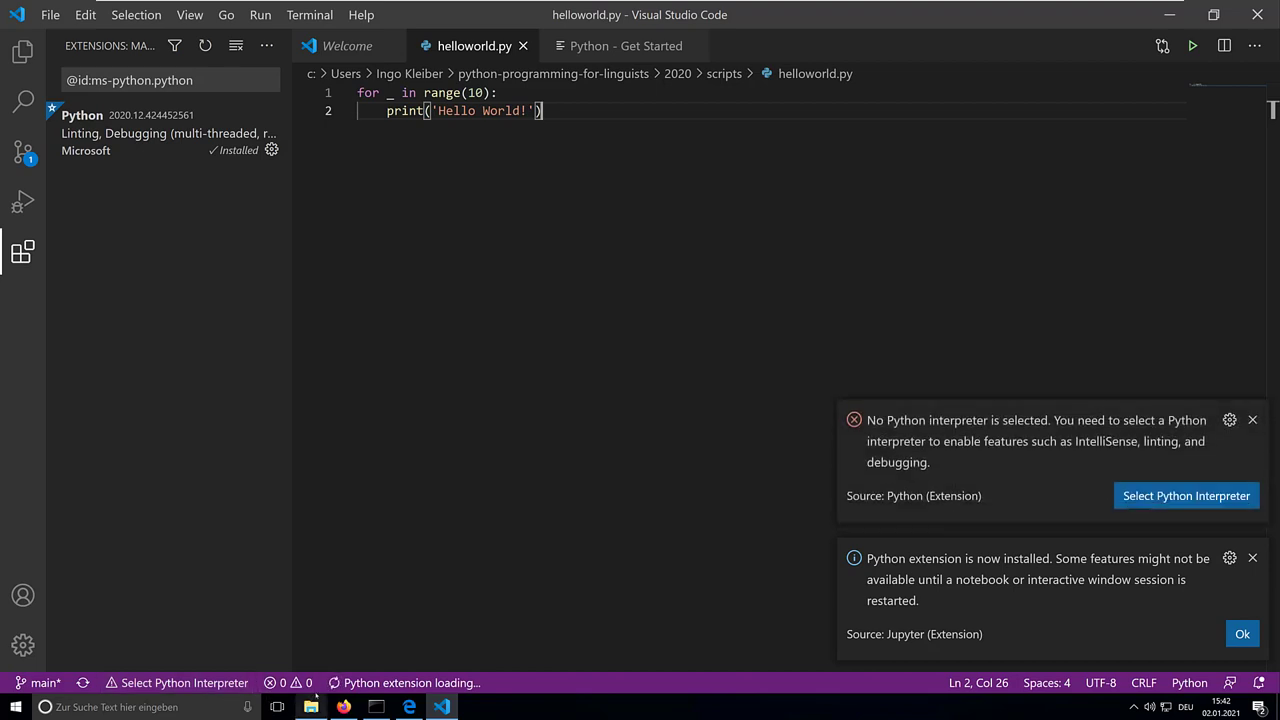
{"action": "left_click", "coordinate": [1242, 634]}
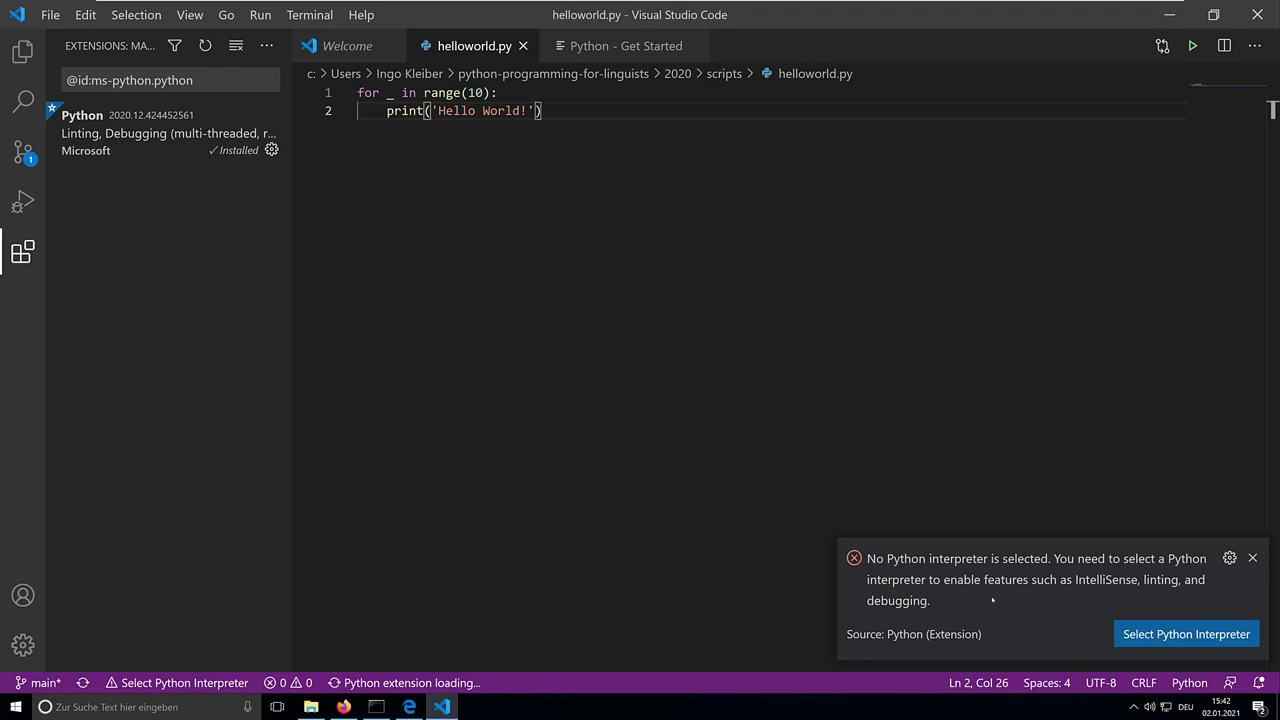
{"action": "left_click", "coordinate": [1186, 634]}
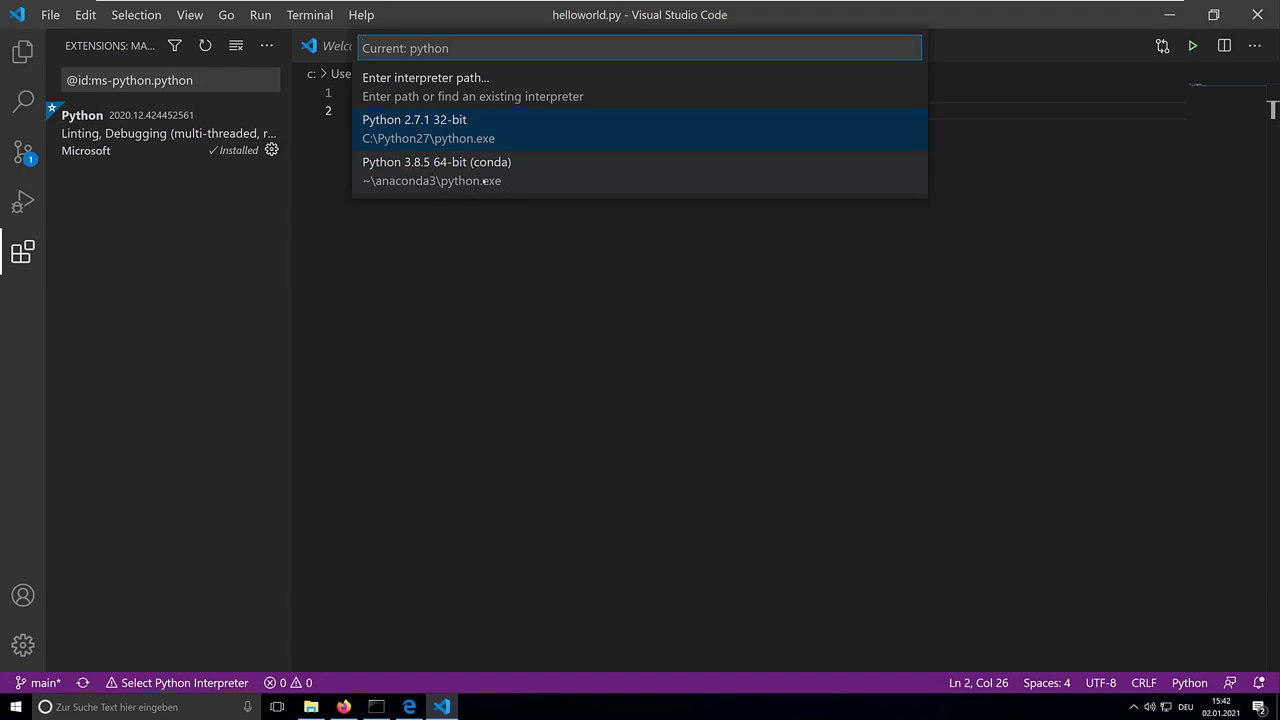
{"action": "left_click", "coordinate": [471, 185]}
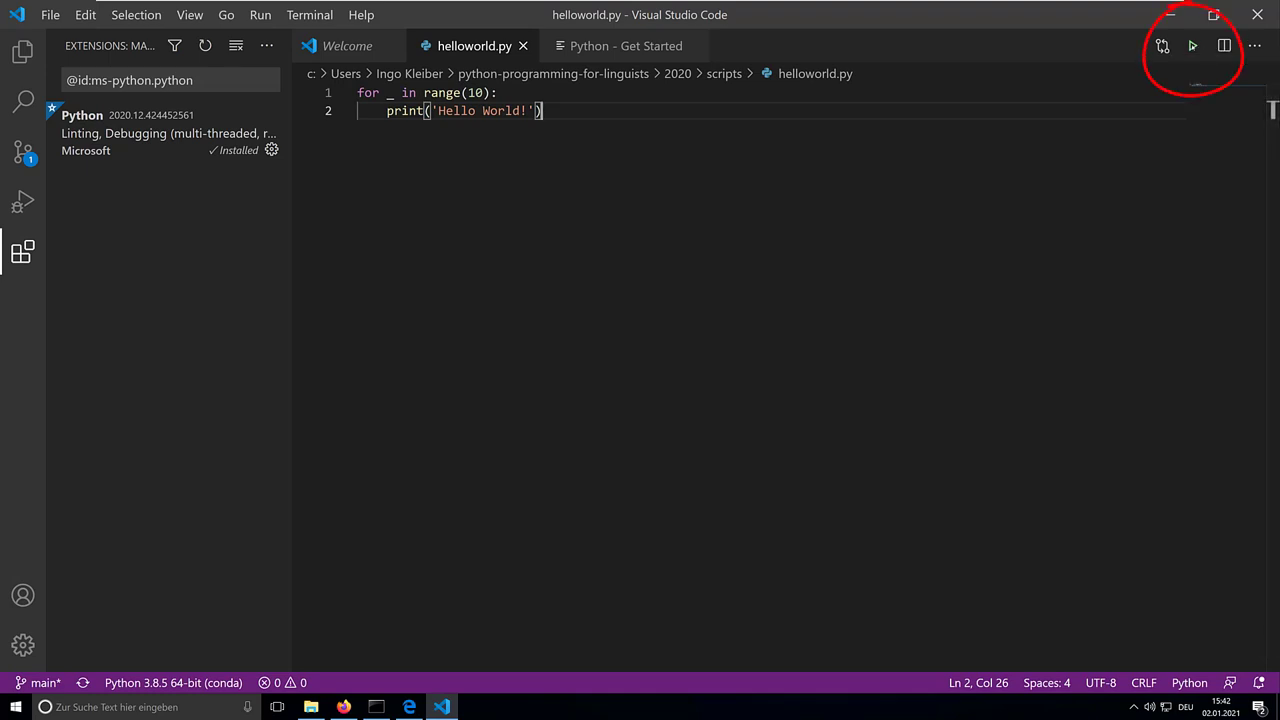
{"action": "left_click", "coordinate": [1192, 45]}
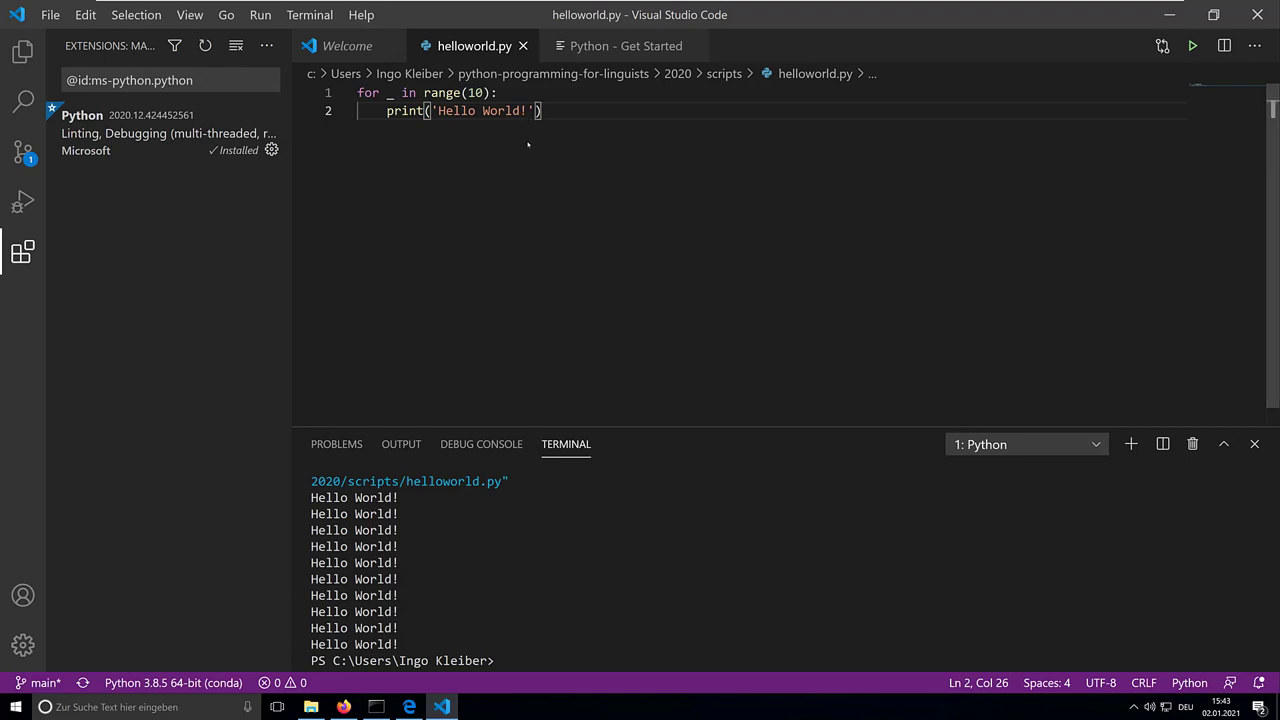
Replace "World" with "Earth" in the print statement of helloworld.py so it reads print('Hello Earth!')
{"action": "key", "text": "Left"}
{"action": "key", "text": "Left"}
{"action": "key", "text": "shift+Left"}
{"action": "key", "text": "shift+Left"}
{"action": "key", "text": "shift+Left"}
{"action": "key", "text": "shift+Left"}
{"action": "key", "text": "shift+Left"}
{"action": "key", "text": "shift+Left"}
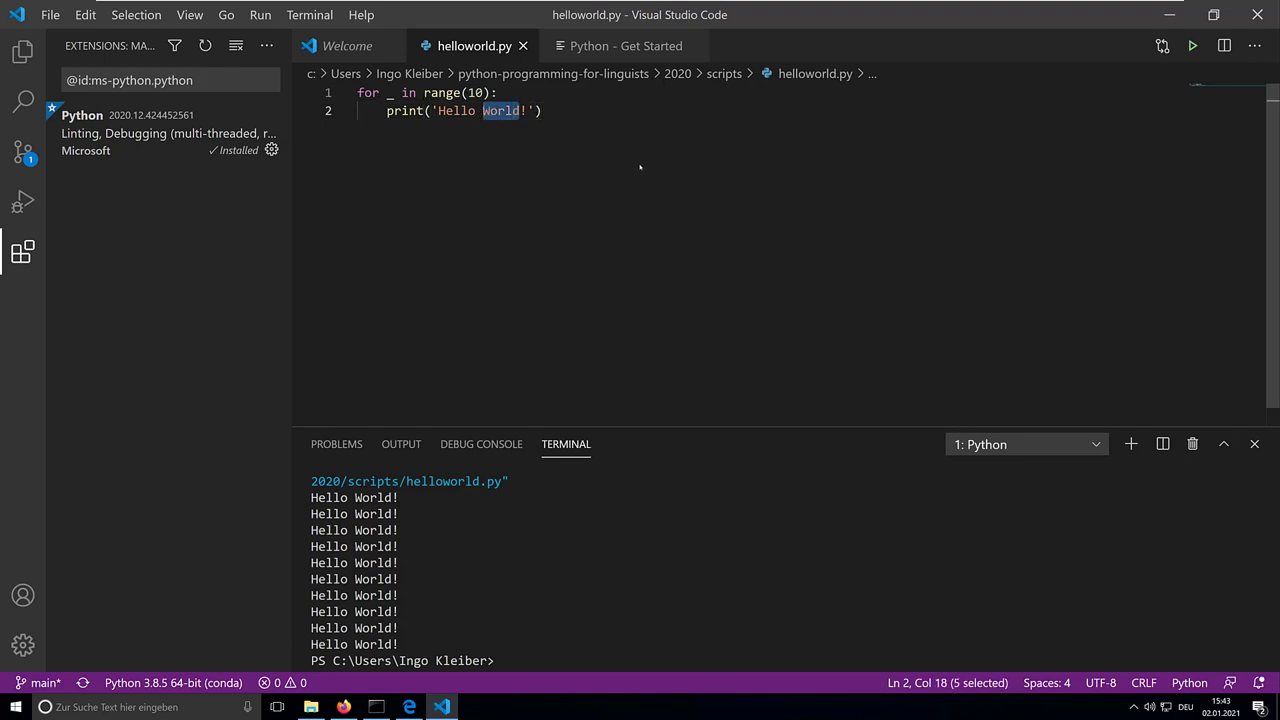
{"action": "type", "text": "Earth!"}
{"action": "key", "text": "Left"}
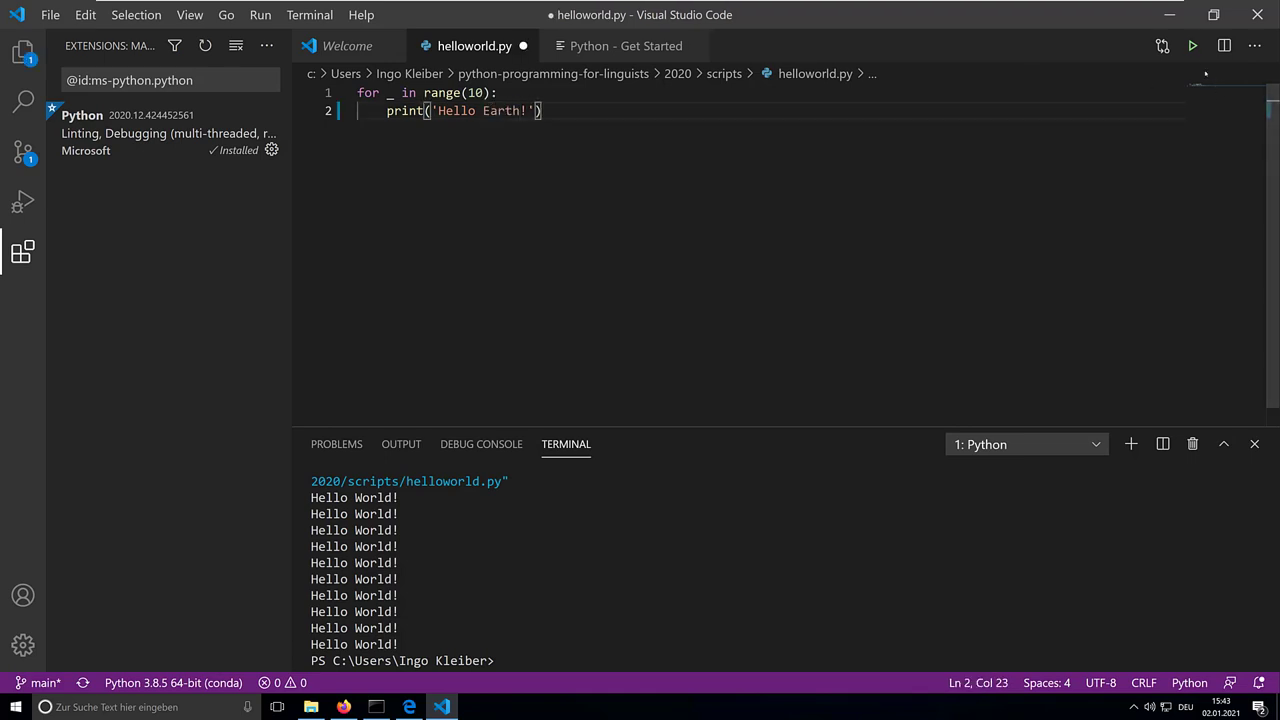
Save helloworld.py with the "Hello Earth!" text and run it in the terminal
{"action": "key", "text": "End"}
{"action": "key", "text": "ctrl+s"}
{"action": "left_click", "coordinate": [1193, 50]}
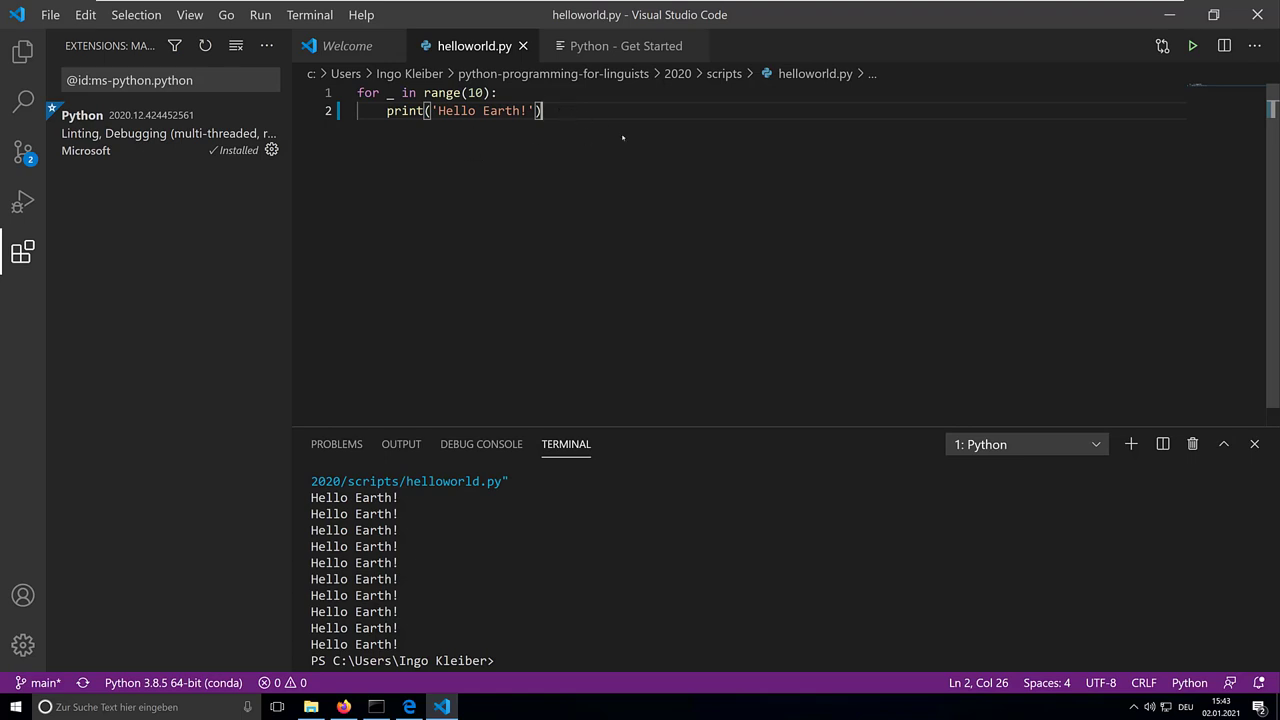
Add the line print('\n') inside the loop, directly below the "Hello Earth!" print statement
{"action": "key", "text": "Return"}
{"action": "type", "text": "print"}
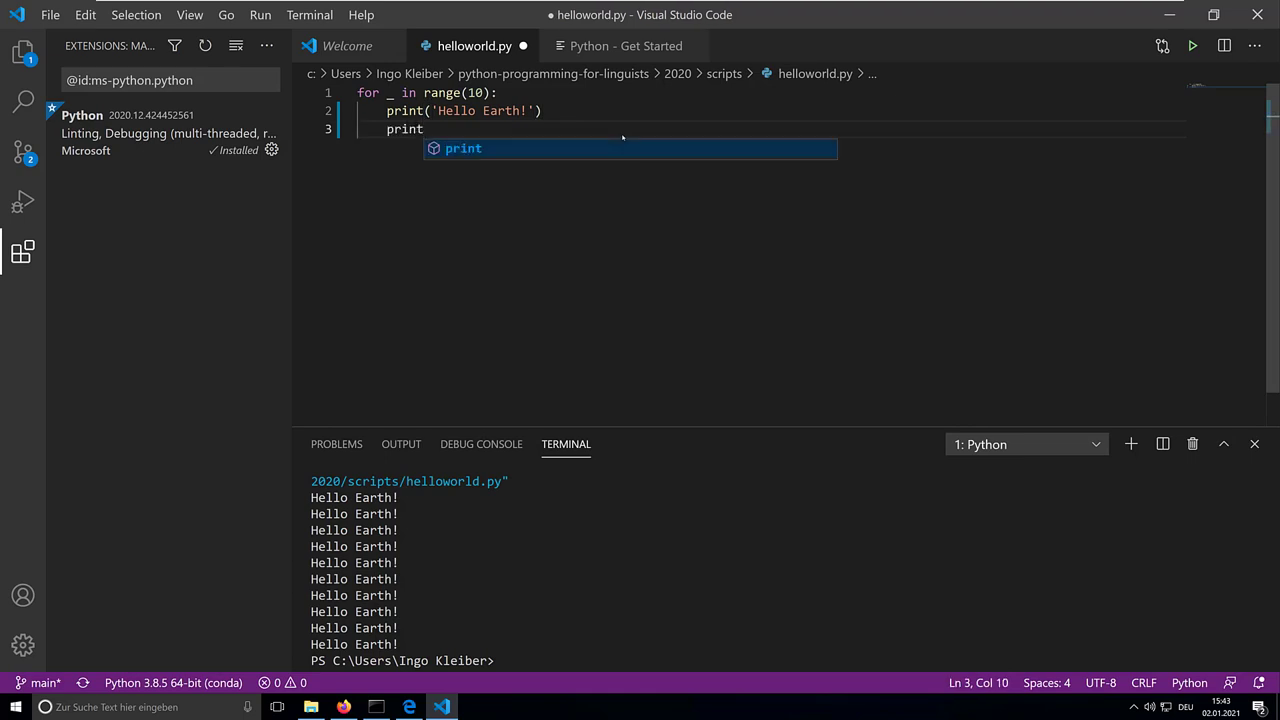
{"action": "left_click", "coordinate": [492, 148]}
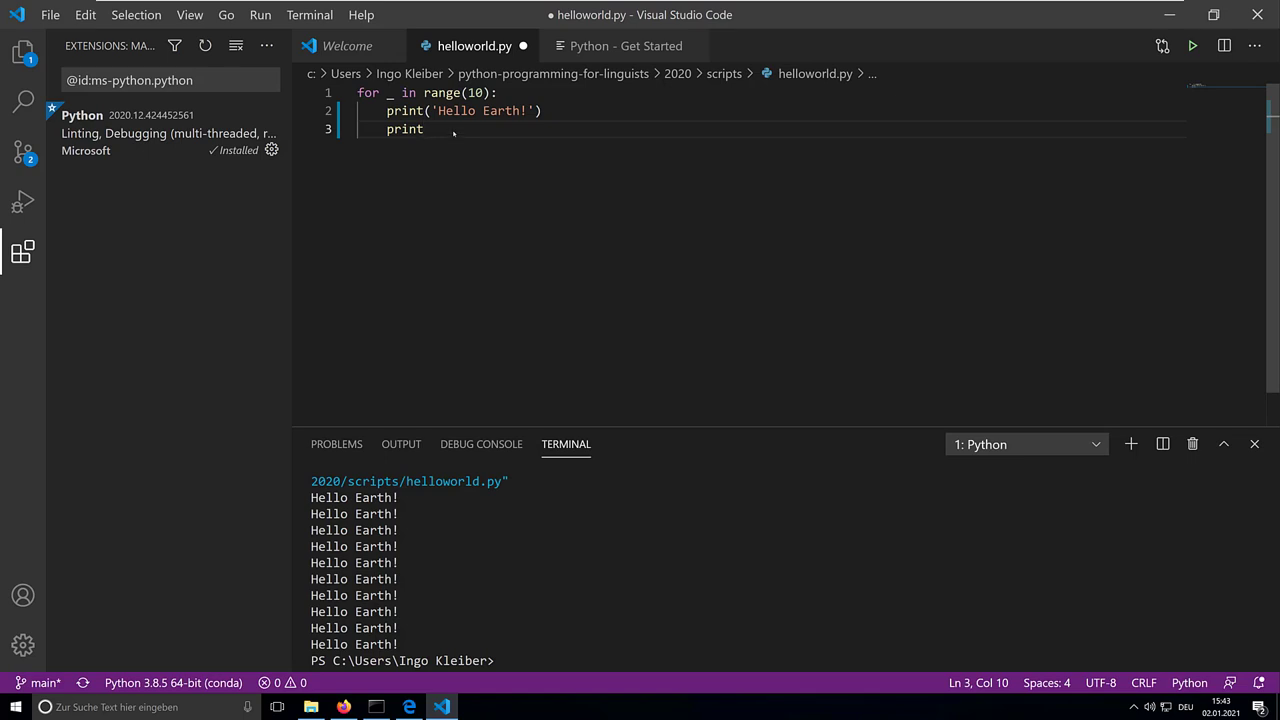
{"action": "type", "text": "("}
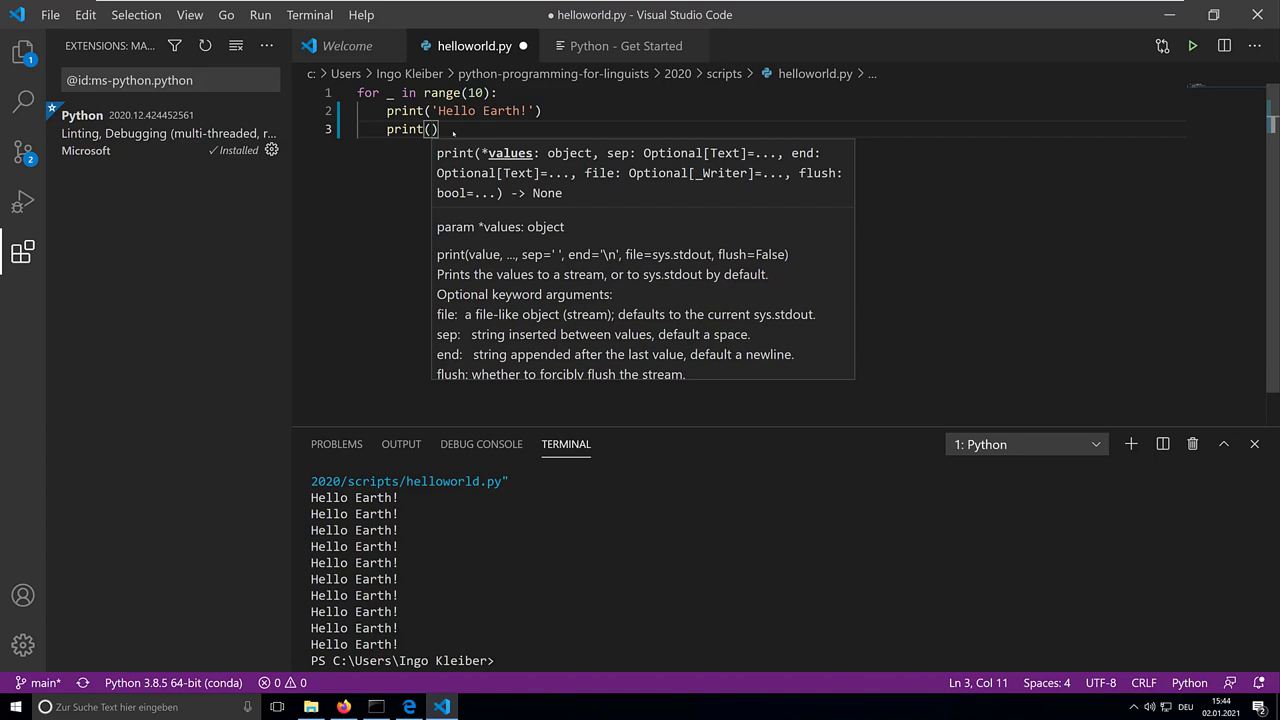
{"action": "type", "text": "'"}
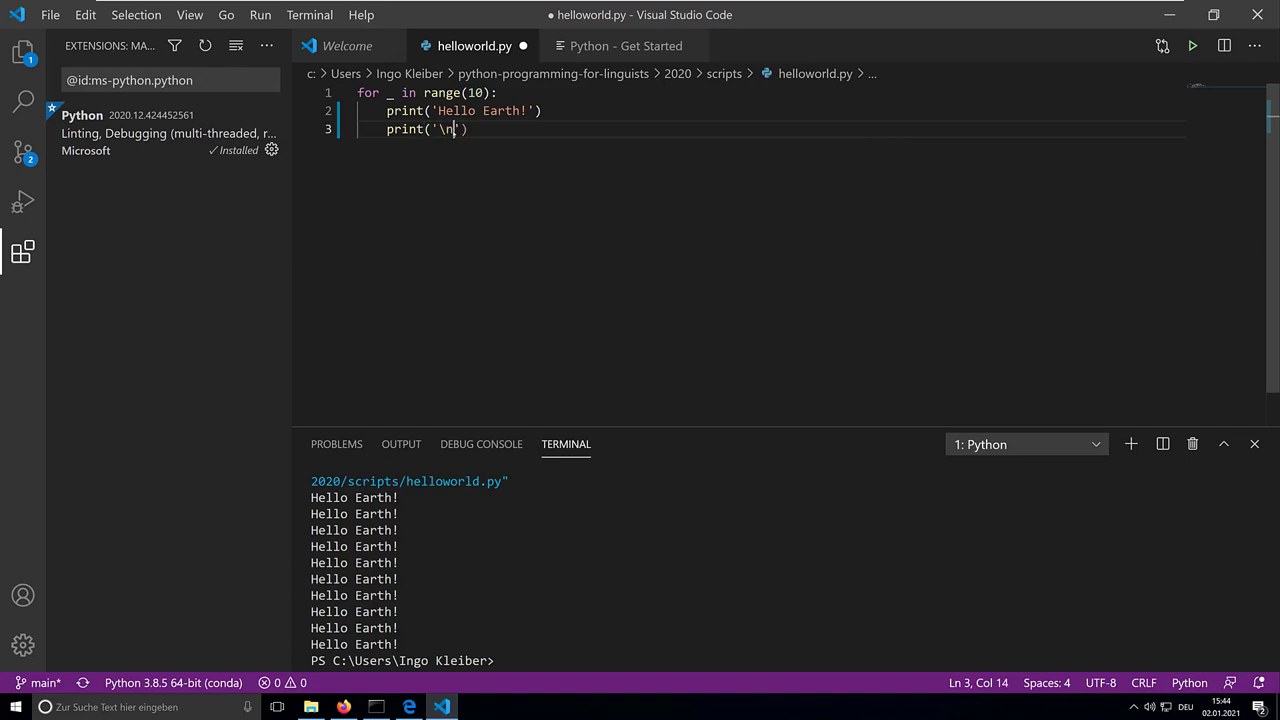
Save and rerun helloworld.py with the added newline print, and hide the Extensions side bar
{"action": "left_click", "coordinate": [486, 130]}
{"action": "key", "text": "ctrl+s"}
{"action": "left_click", "coordinate": [1192, 46]}
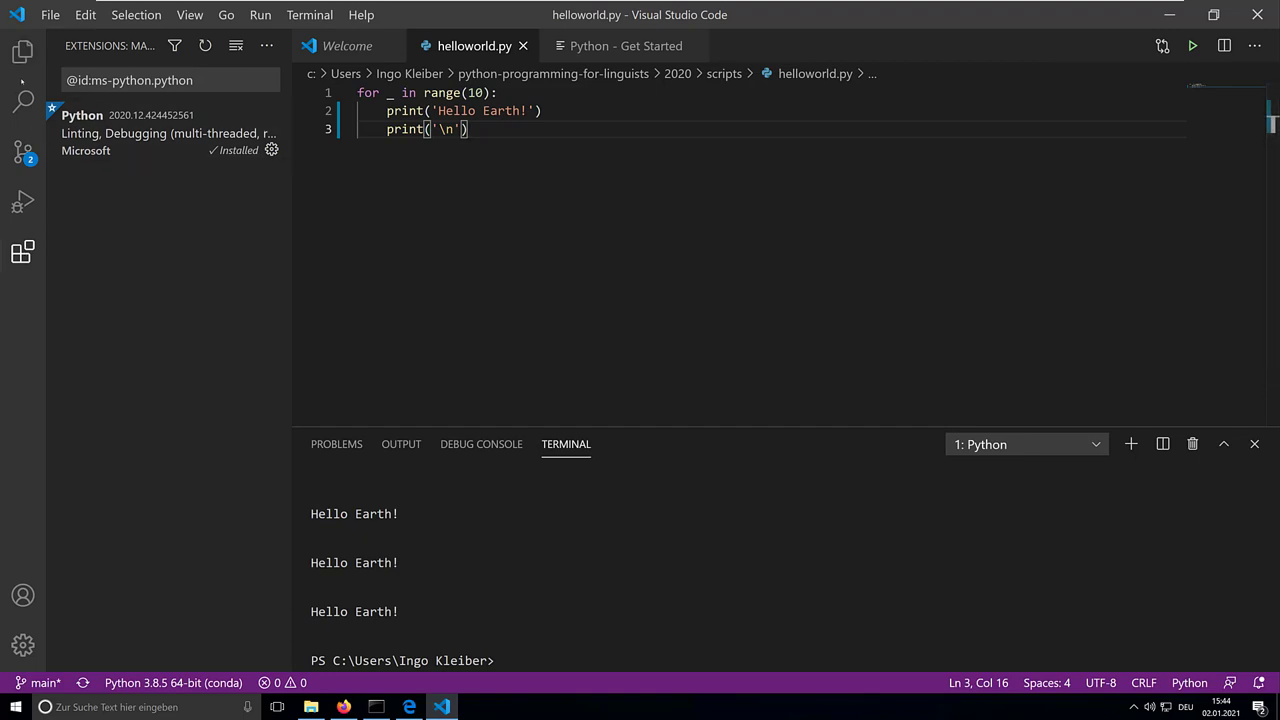
{"action": "key", "text": "ctrl+b"}
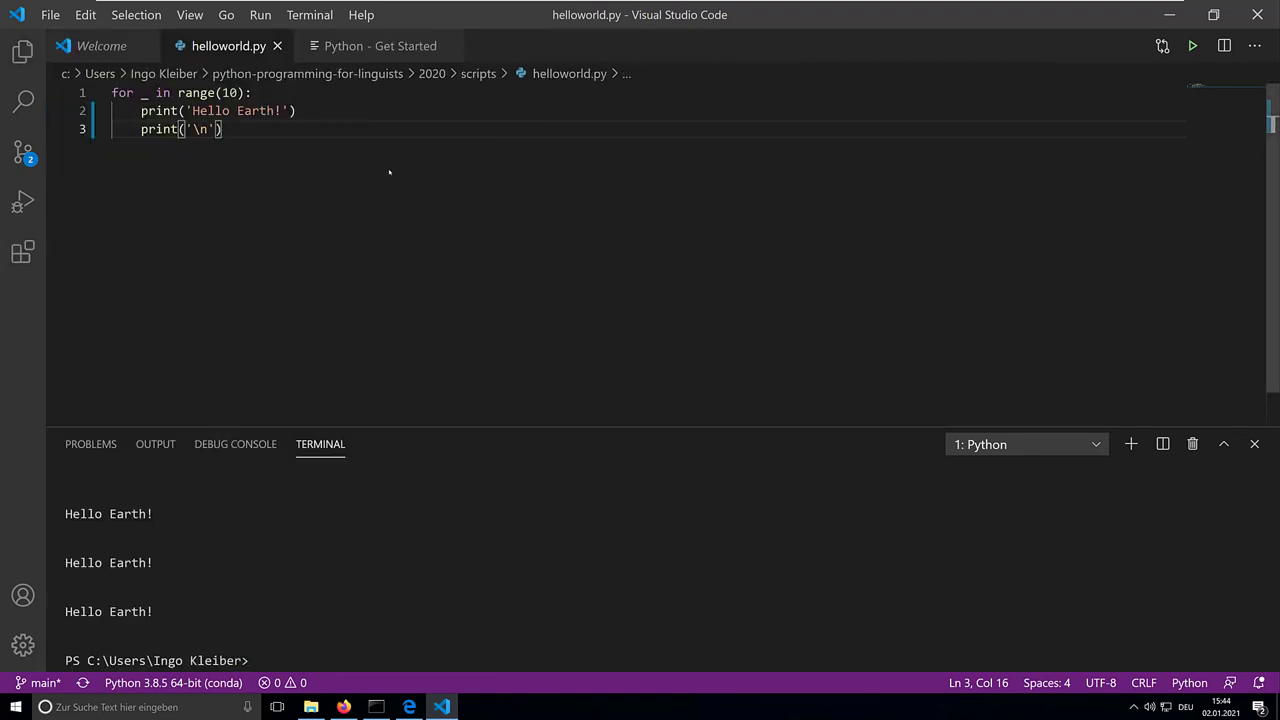